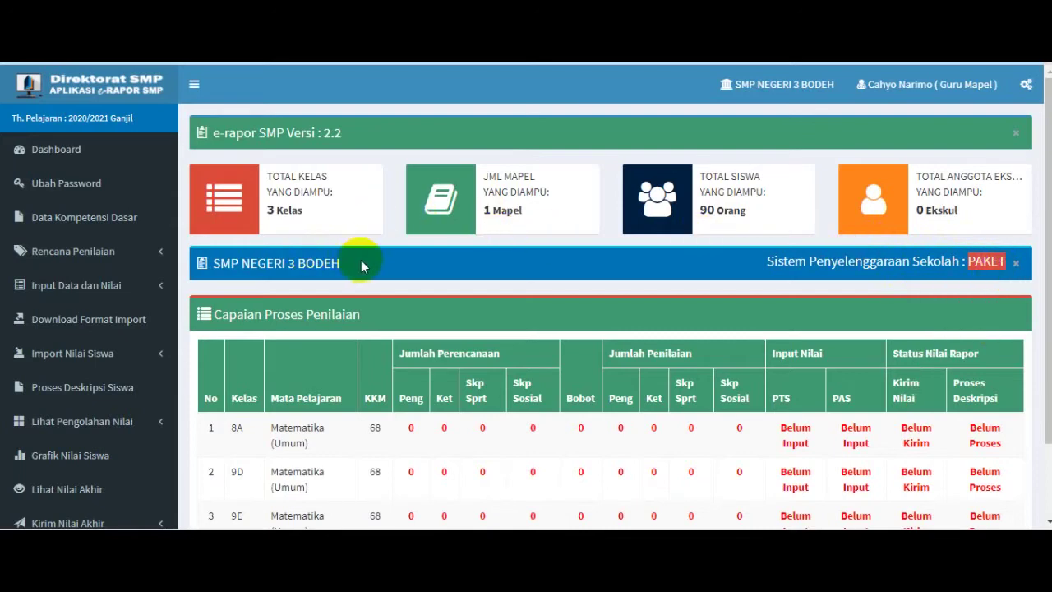
Step: Review the assessment progress table on the dashboard and the Ubah Password form, returning to the dashboard
{"action": "scroll", "coordinate": [380, 290], "scroll_direction": "down", "scroll_amount": 1}
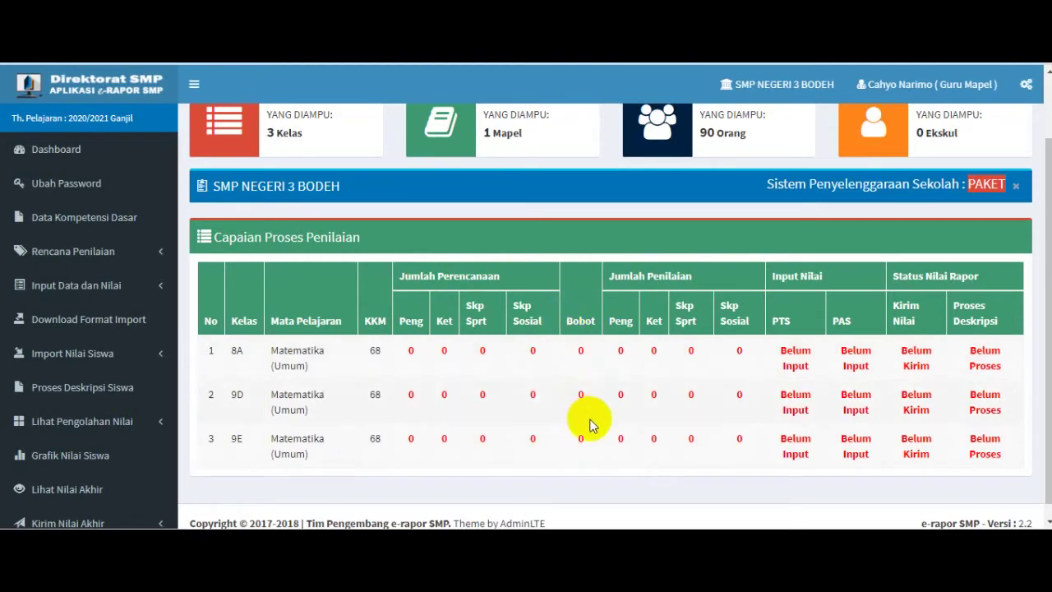
{"action": "scroll", "coordinate": [447, 264], "scroll_direction": "up", "scroll_amount": 1}
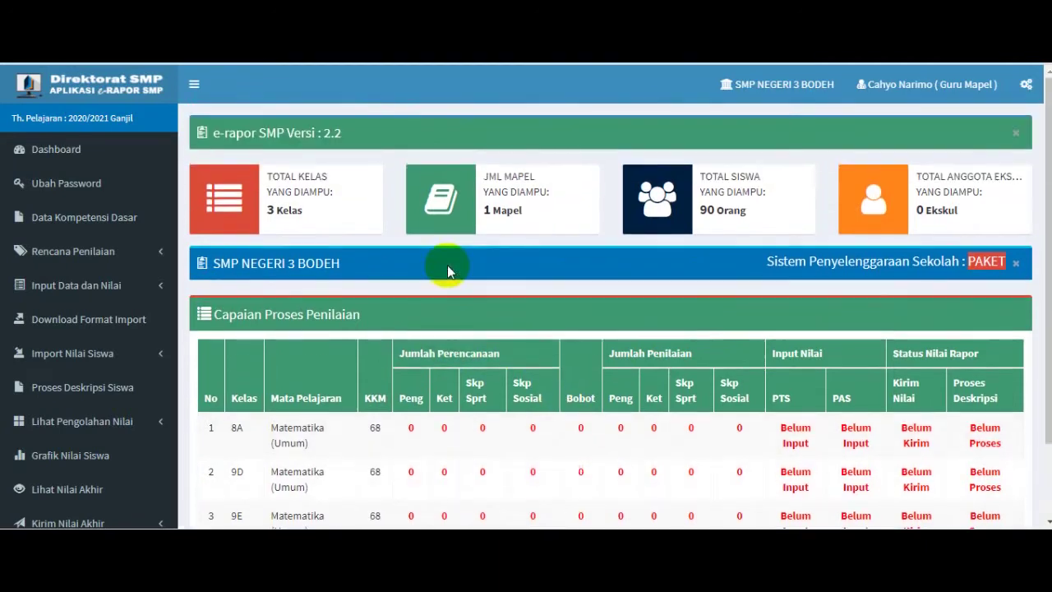
{"action": "left_click", "coordinate": [68, 156]}
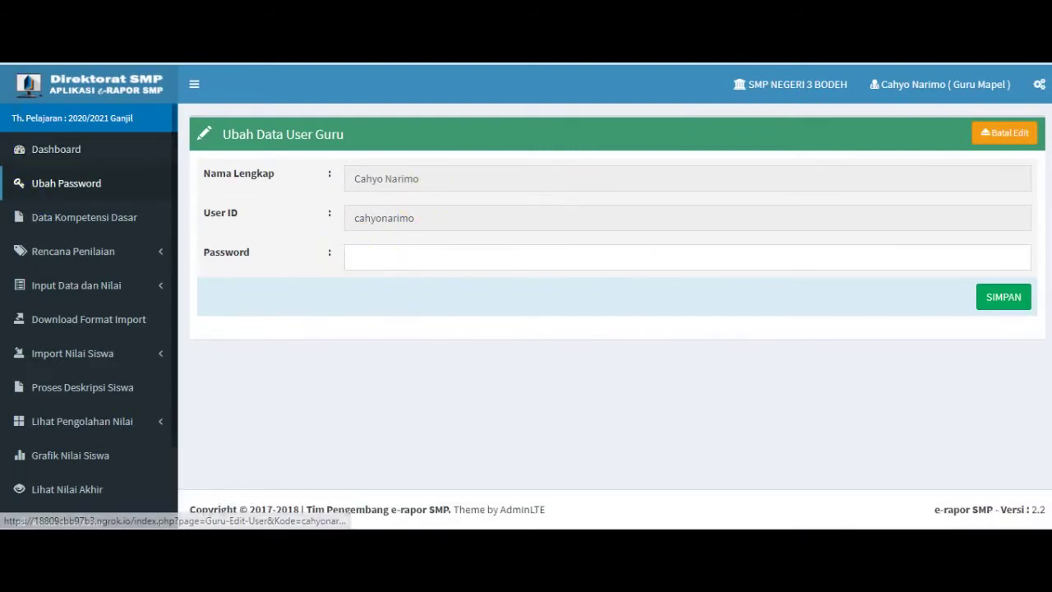
{"action": "left_click", "coordinate": [14, 50]}
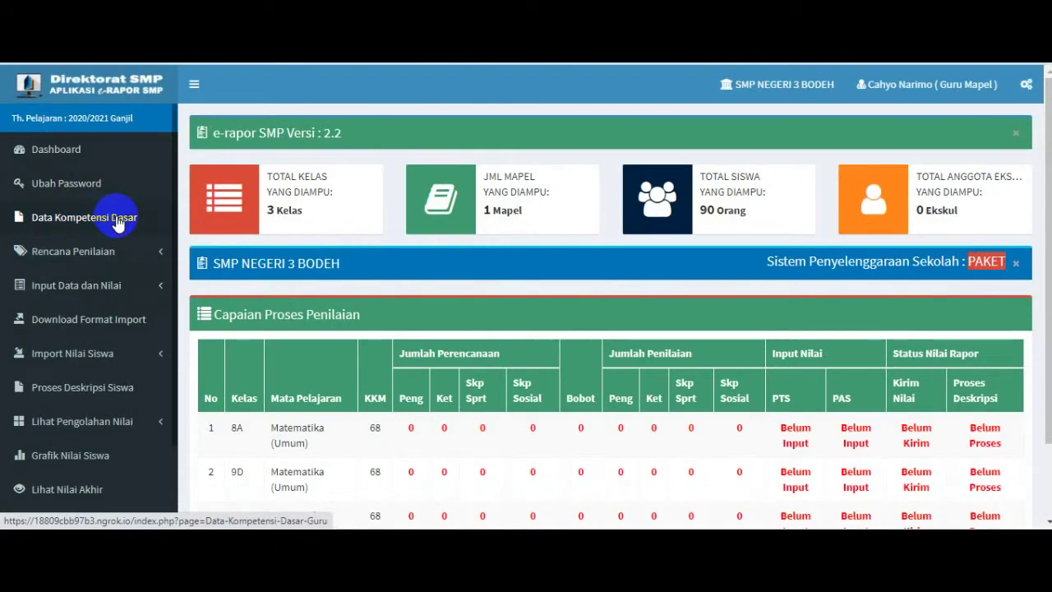
Step: Open Data Kompetensi Dasar and view its Penyederhanaan Balitbang and Penyederhanaan Mandiri sections
{"action": "left_click", "coordinate": [58, 222]}
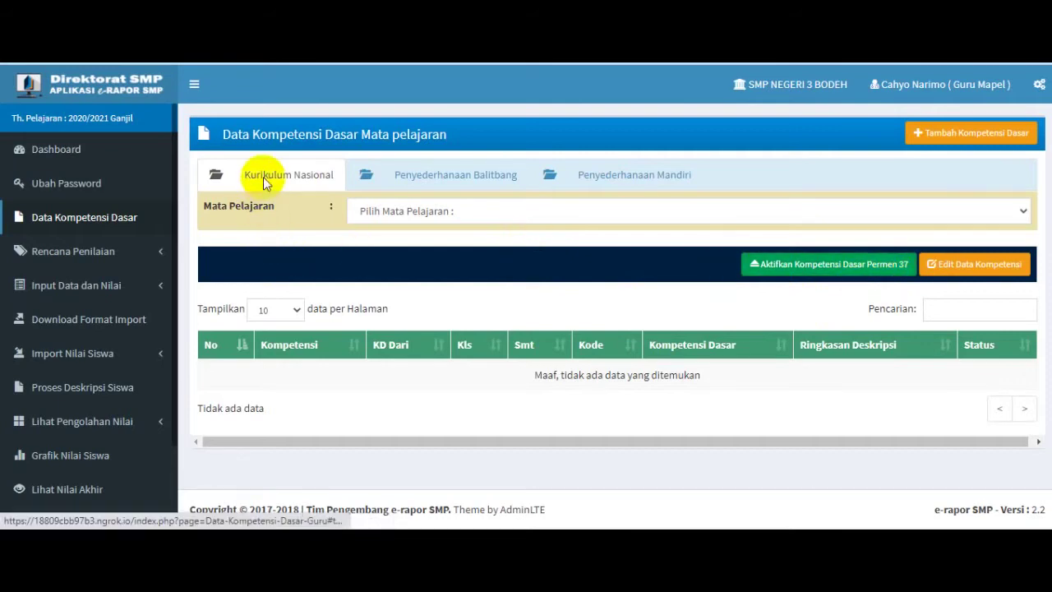
{"action": "left_click", "coordinate": [453, 184]}
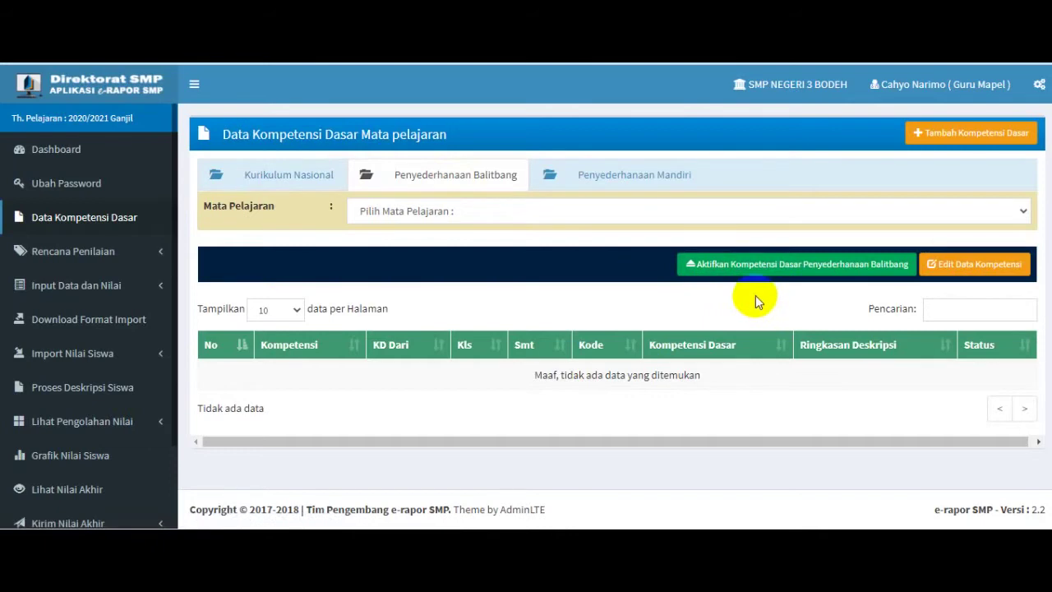
{"action": "left_click", "coordinate": [620, 183]}
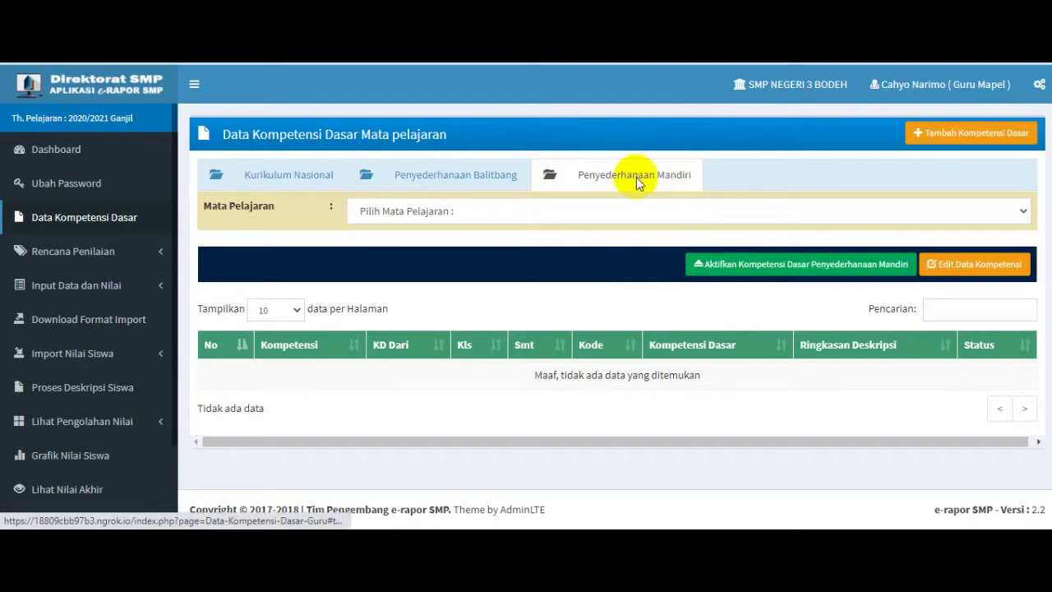
Step: Choose Matematika (Umum) as the subject and show its Penyederhanaan Mandiri competencies
{"action": "left_click", "coordinate": [570, 214]}
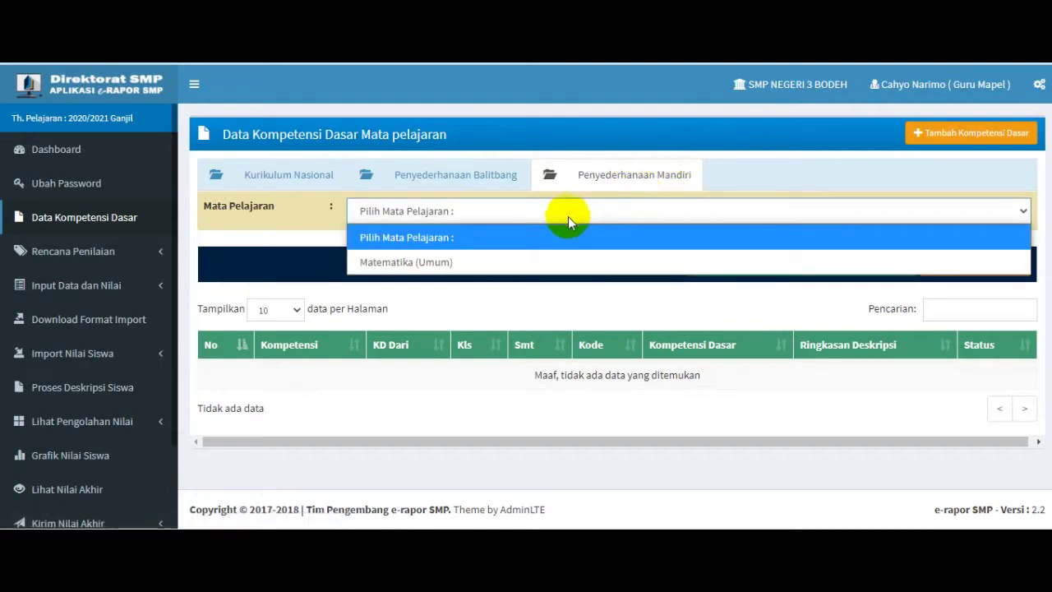
{"action": "left_click", "coordinate": [541, 261]}
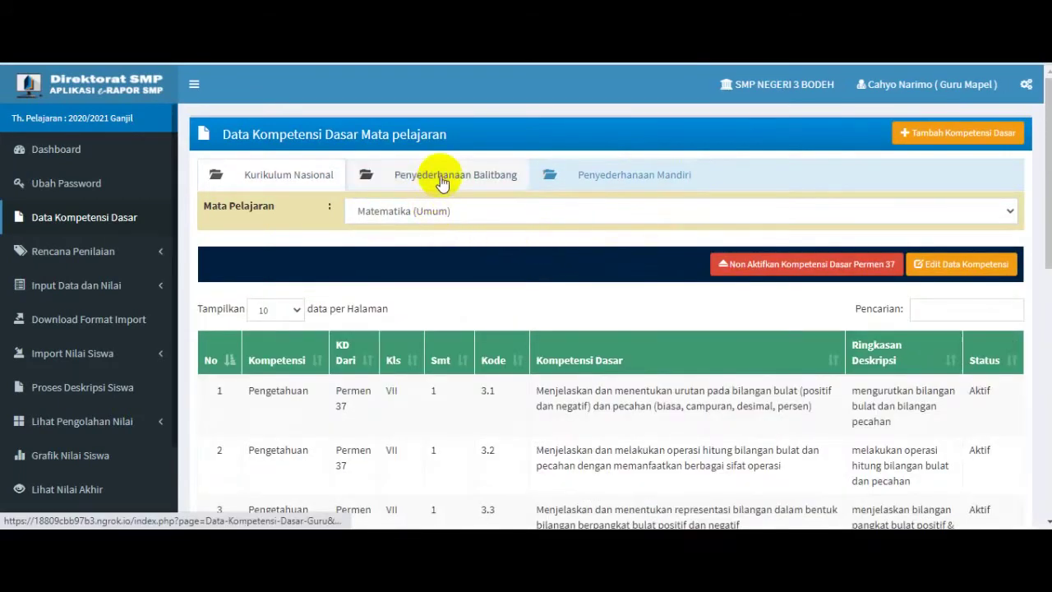
{"action": "left_click", "coordinate": [606, 182]}
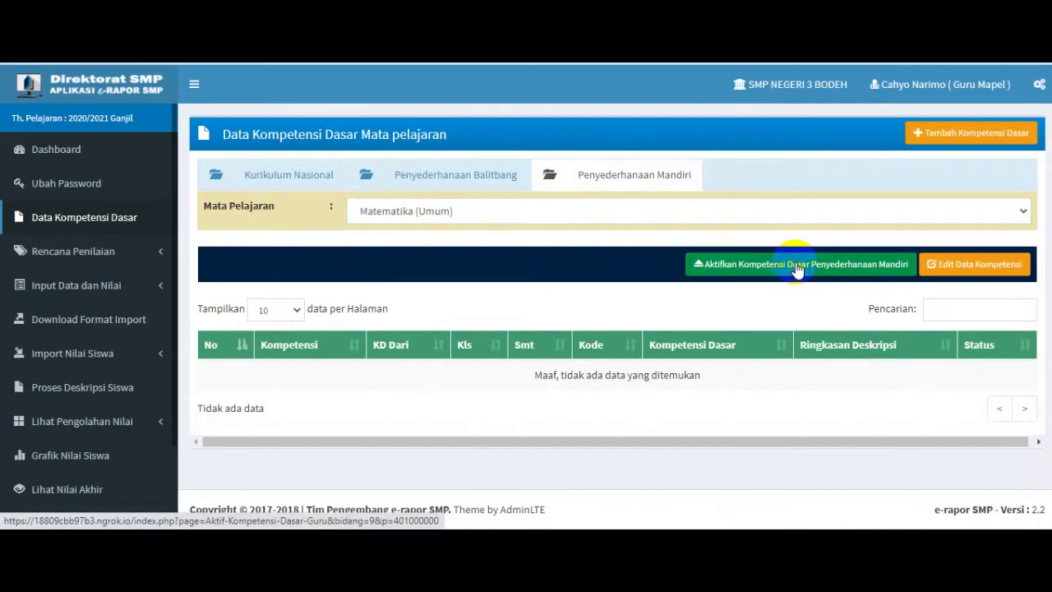
Step: Start adding a basic competency with subject Matematika, education level IX and type Pengetahuan
{"action": "left_click", "coordinate": [957, 144]}
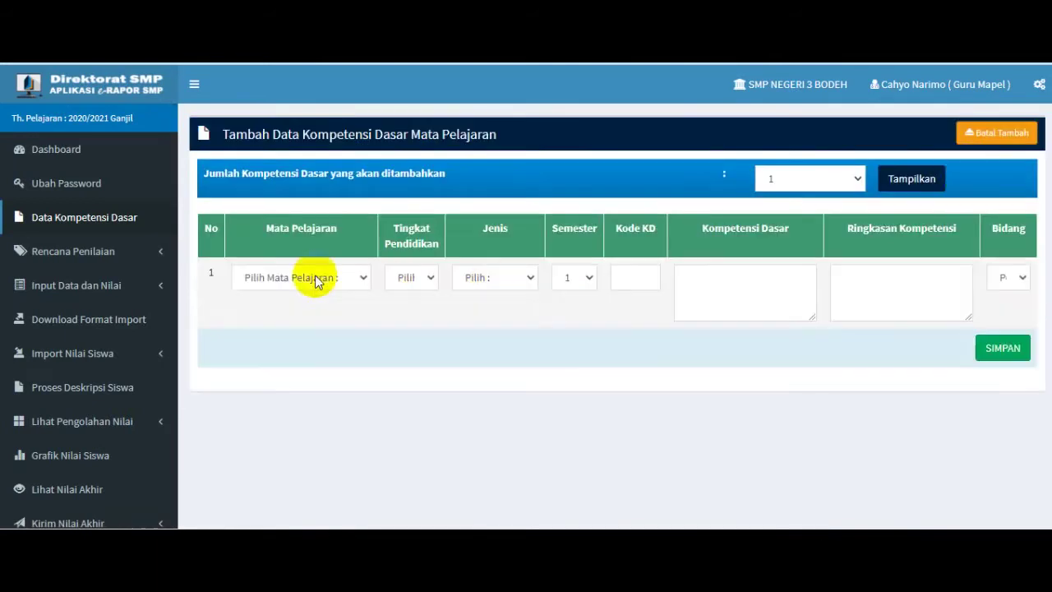
{"action": "left_click", "coordinate": [319, 280]}
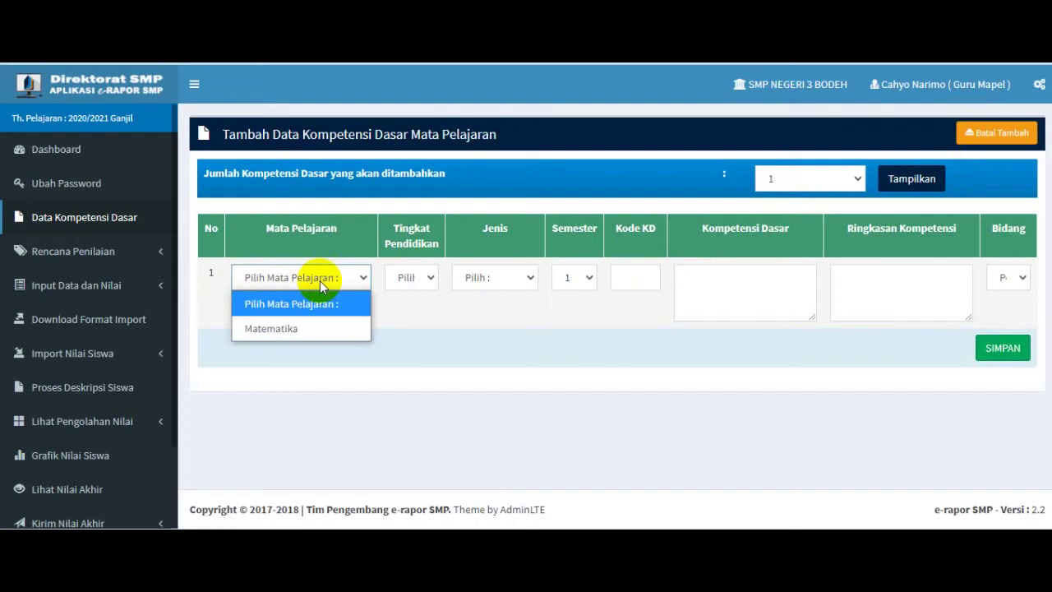
{"action": "left_click", "coordinate": [317, 332]}
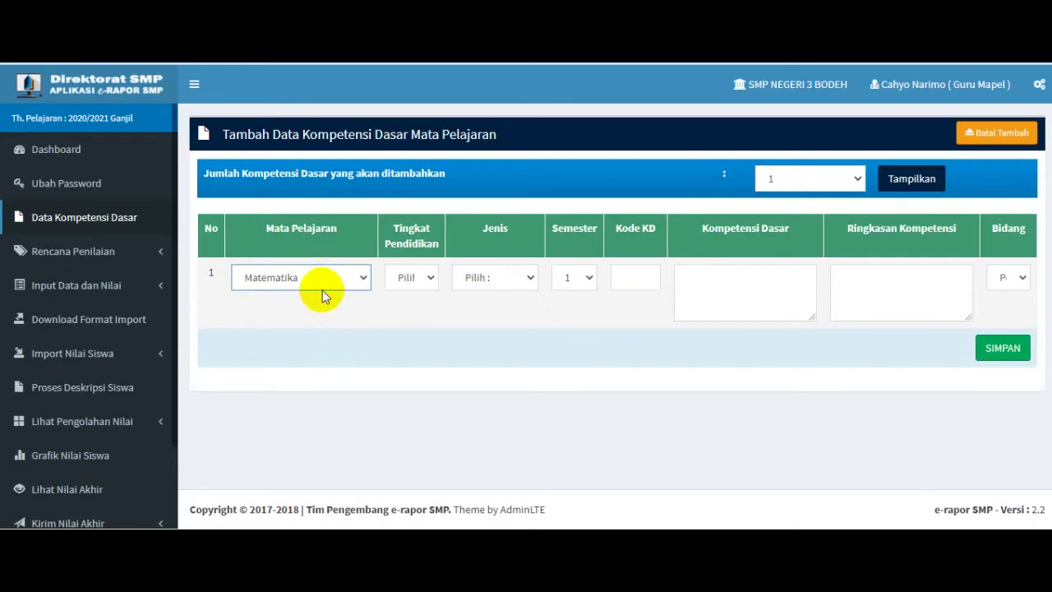
{"action": "left_click", "coordinate": [415, 279]}
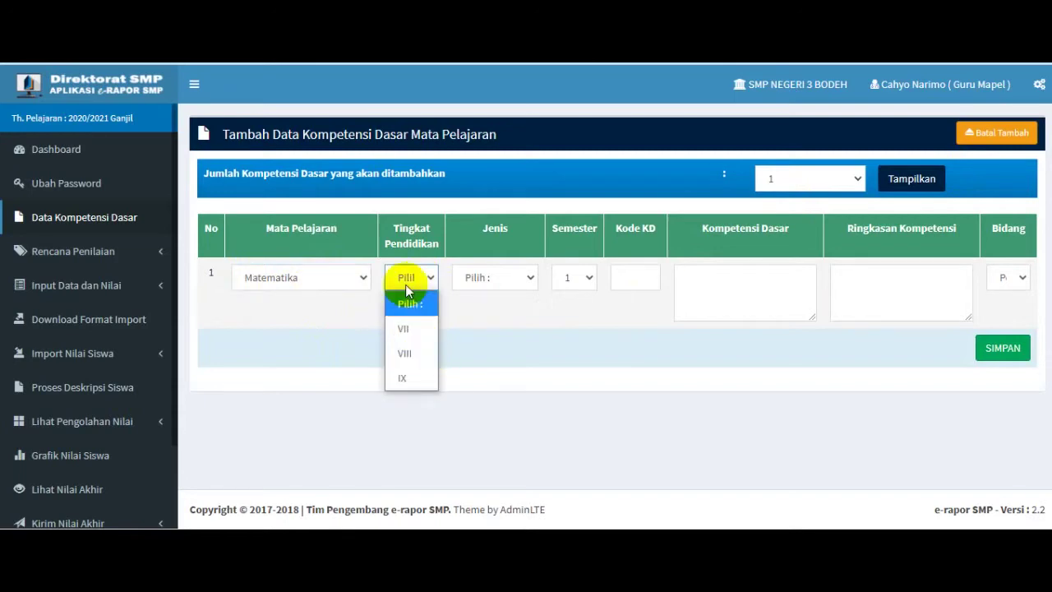
{"action": "left_click", "coordinate": [405, 378]}
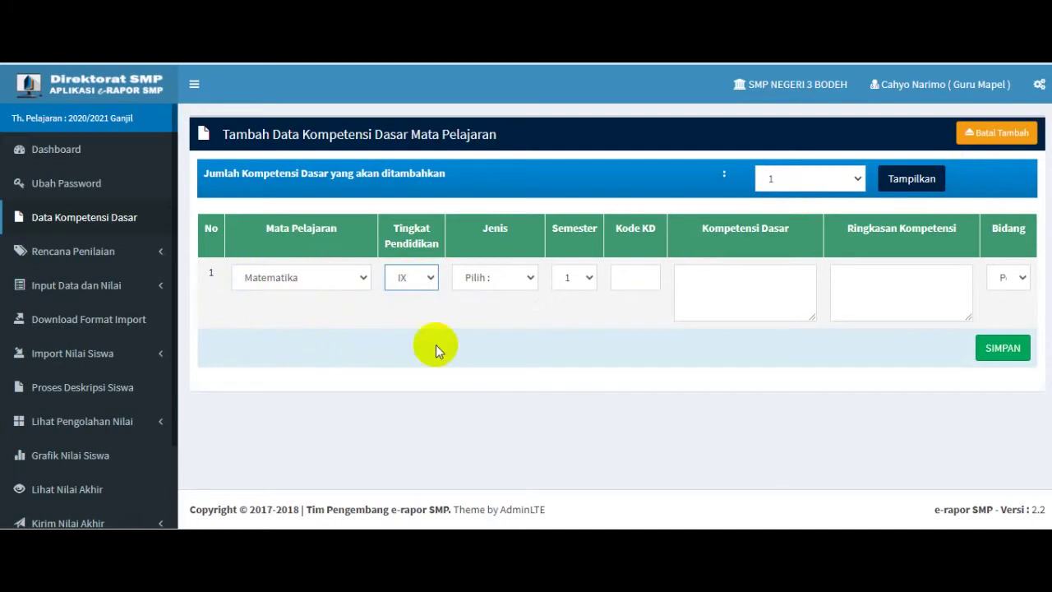
{"action": "left_click", "coordinate": [485, 278]}
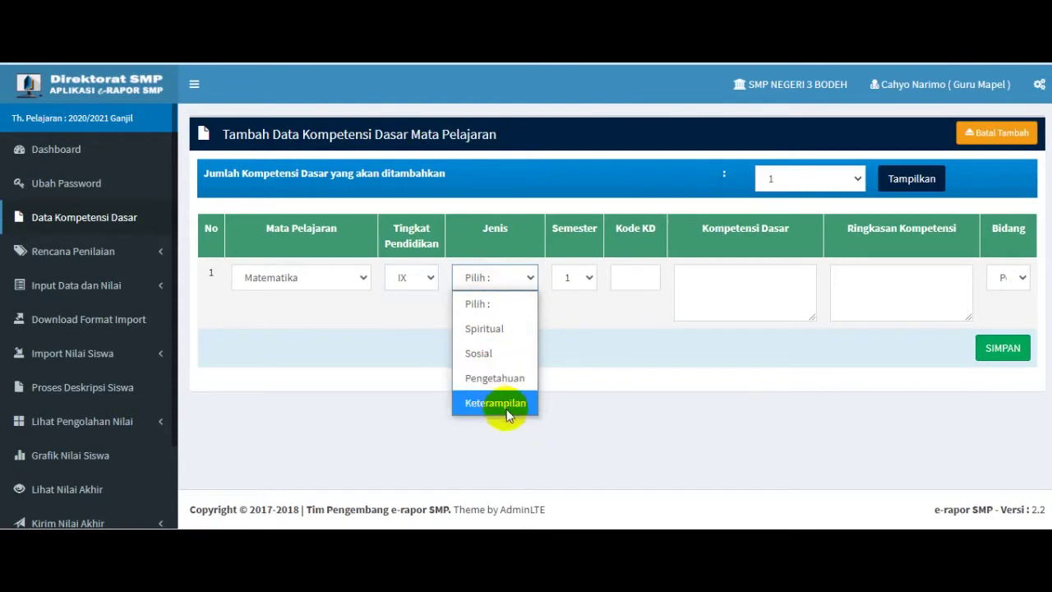
{"action": "left_click", "coordinate": [498, 380]}
Step: Set the new competency's semester to 1 and Kode KD to 3.1, check the Bidang options, and cancel the addition
{"action": "left_click", "coordinate": [586, 276]}
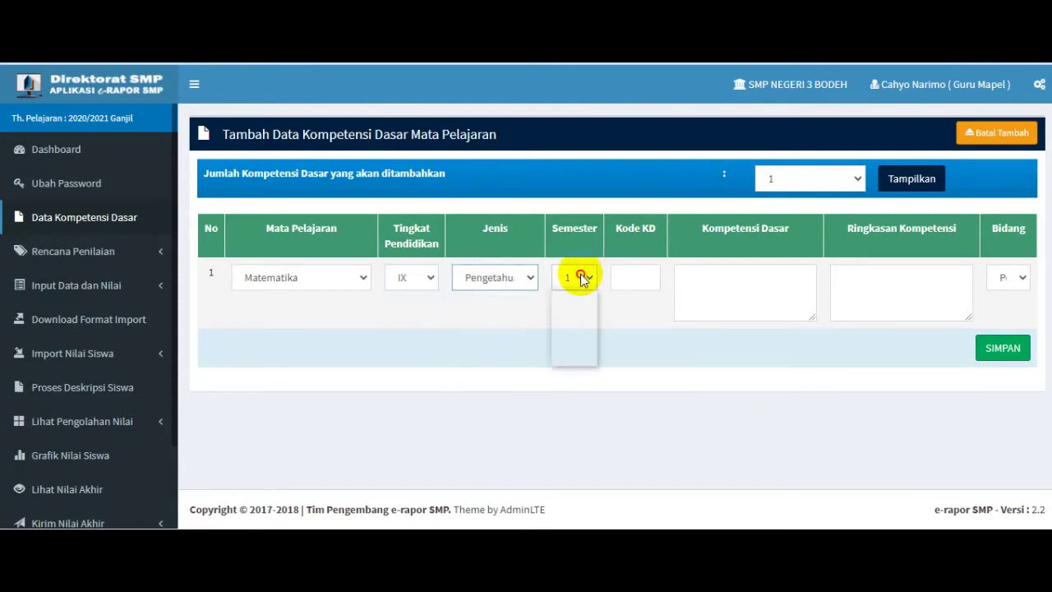
{"action": "left_click", "coordinate": [575, 301]}
{"action": "left_click", "coordinate": [638, 275]}
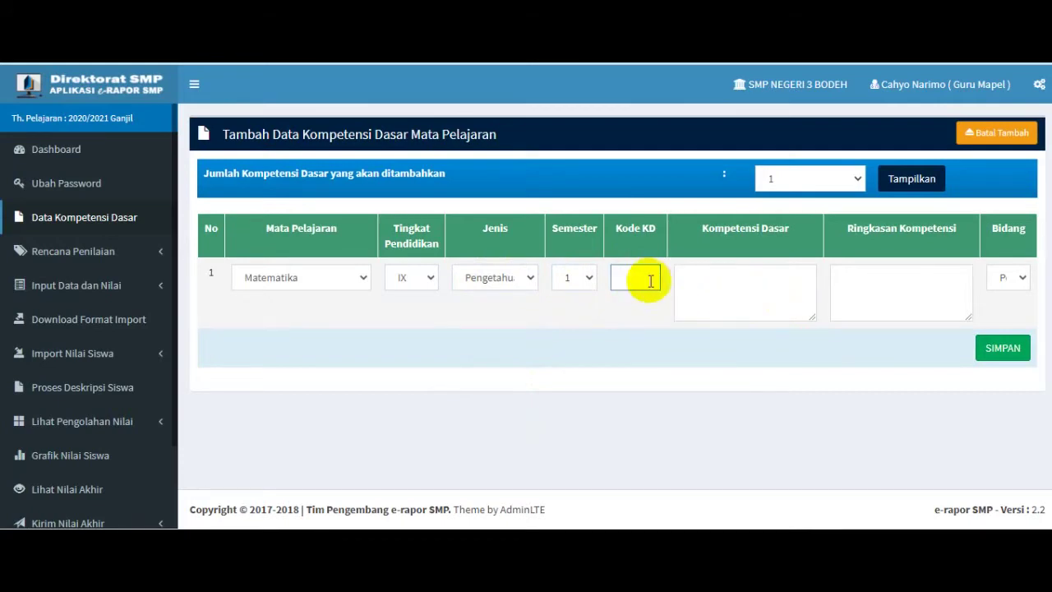
{"action": "type", "text": "3.1"}
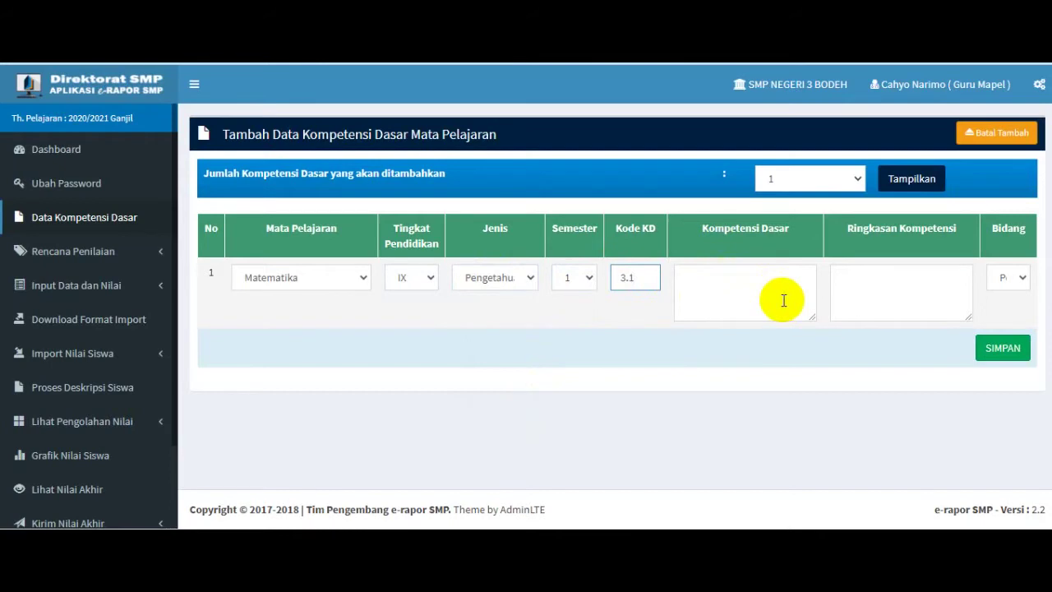
{"action": "left_click", "coordinate": [769, 279]}
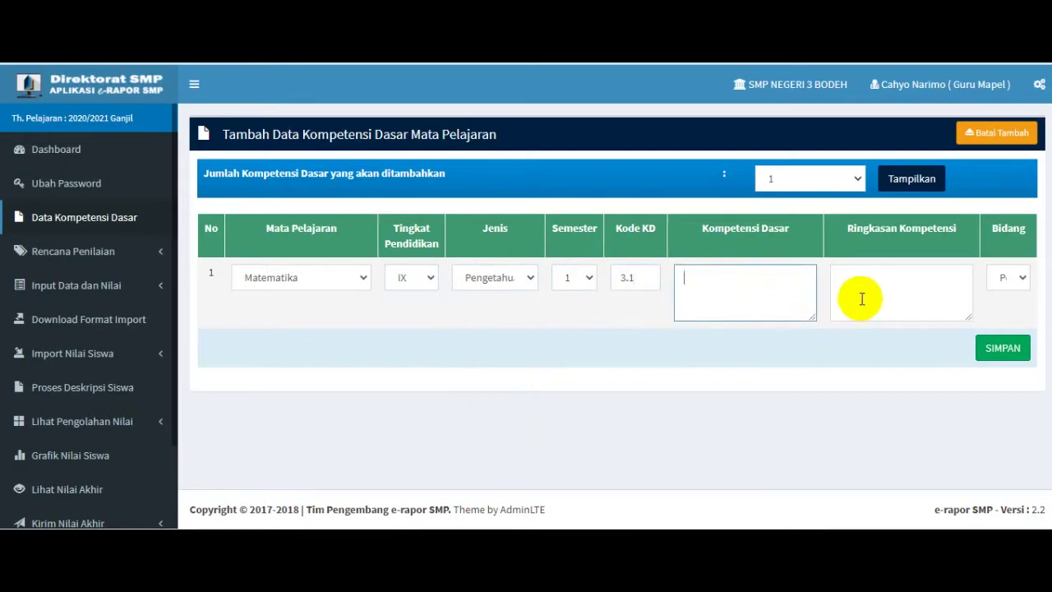
{"action": "left_click", "coordinate": [1002, 279]}
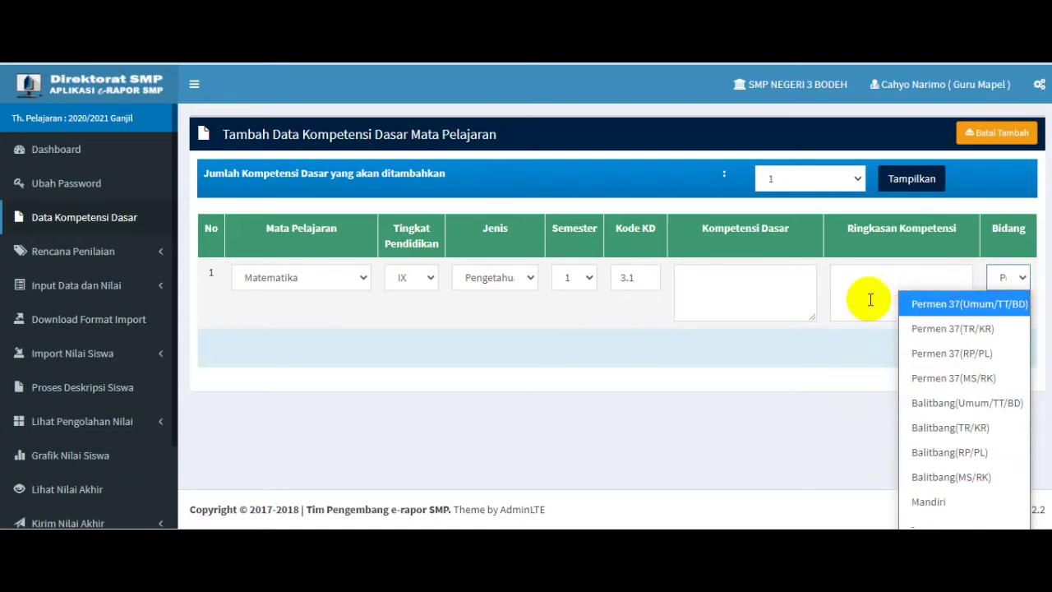
{"action": "left_click", "coordinate": [769, 401]}
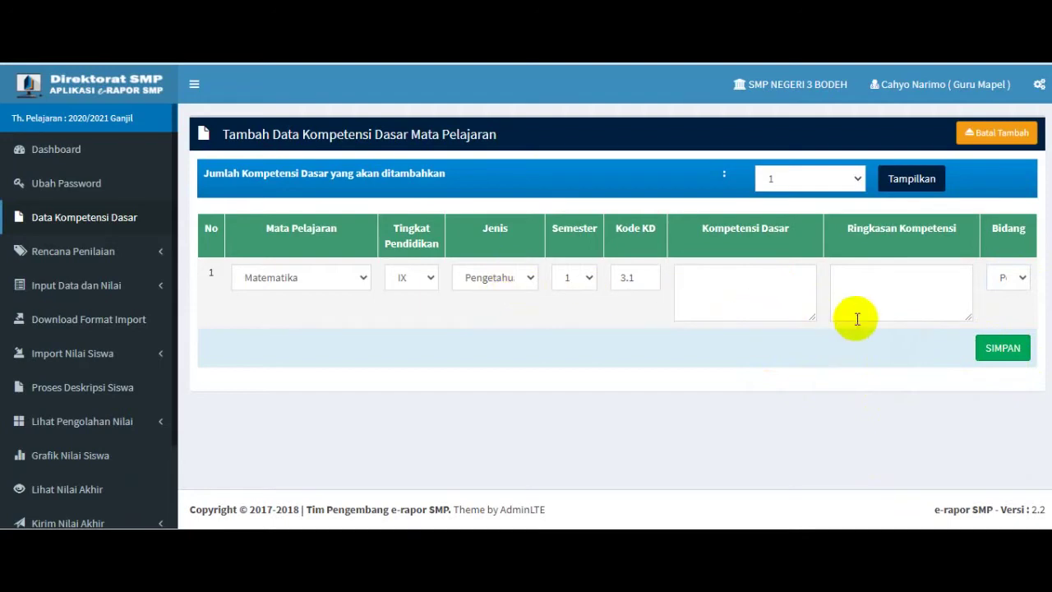
{"action": "left_click", "coordinate": [1010, 138]}
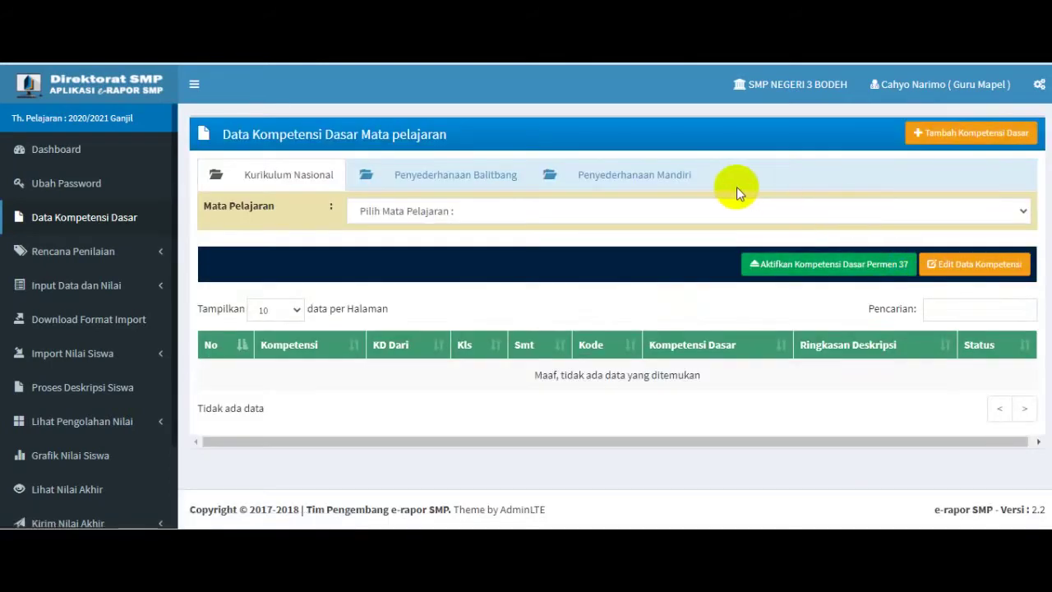
Step: Select Matematika (Umum) as the subject and view its Kurikulum Nasional and Penyederhanaan Balitbang competencies
{"action": "left_click", "coordinate": [620, 176]}
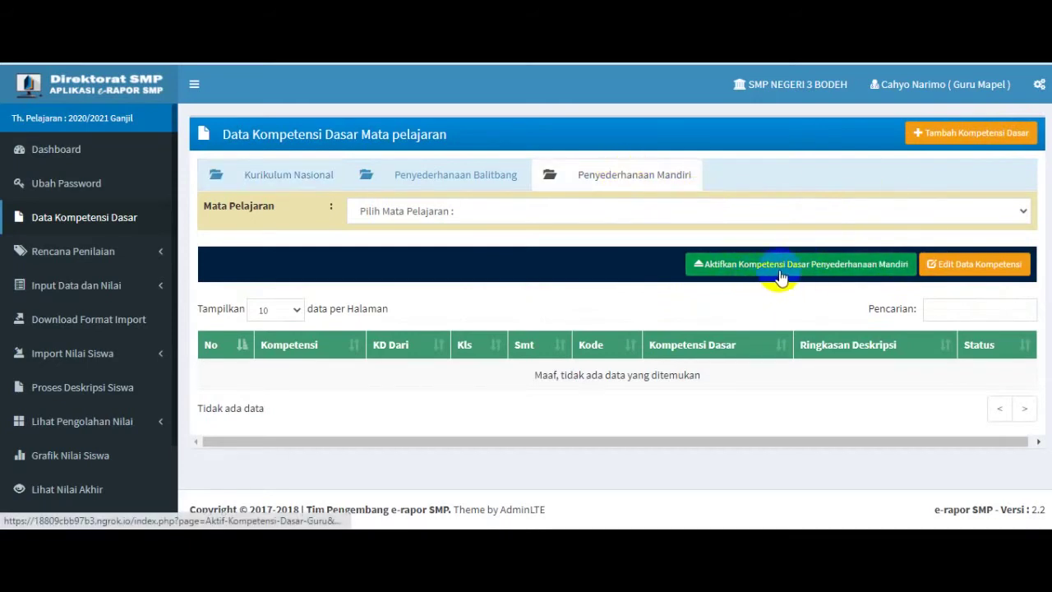
{"action": "left_click", "coordinate": [430, 176]}
{"action": "left_click", "coordinate": [435, 209]}
{"action": "left_click", "coordinate": [448, 259]}
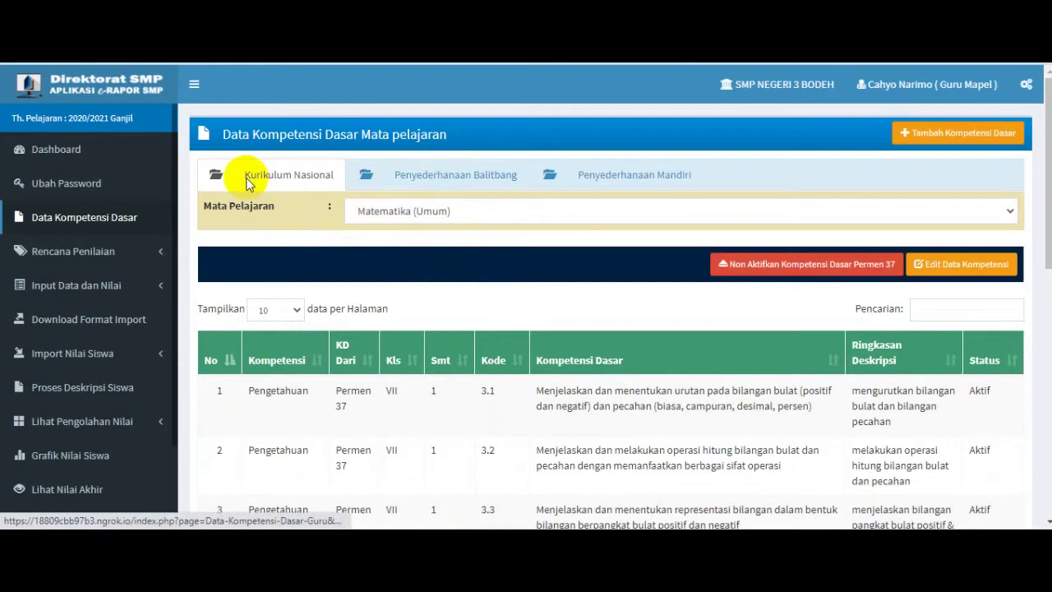
{"action": "left_click", "coordinate": [427, 183]}
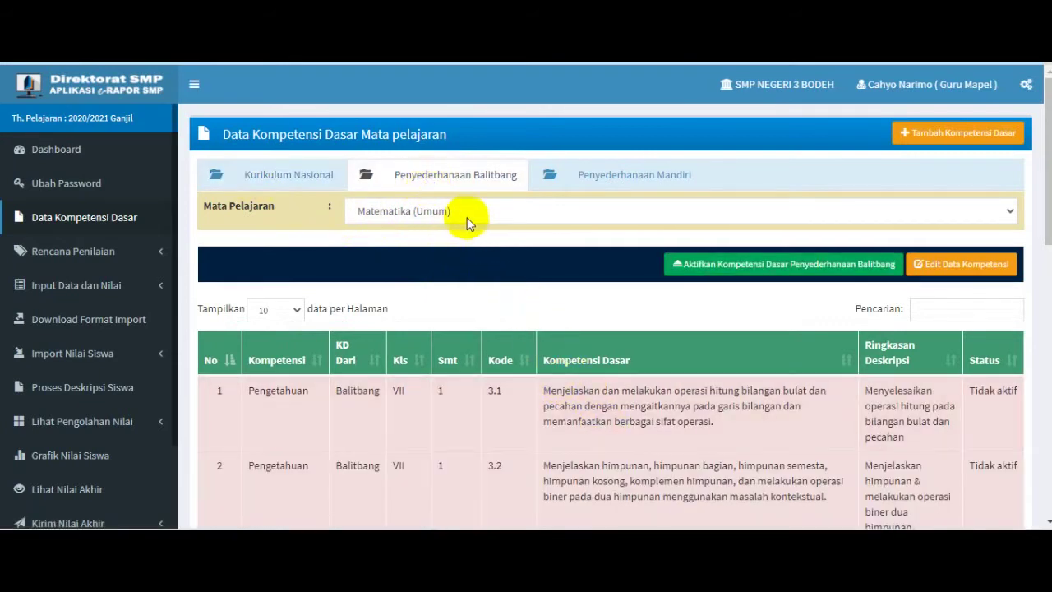
{"action": "left_click", "coordinate": [475, 212]}
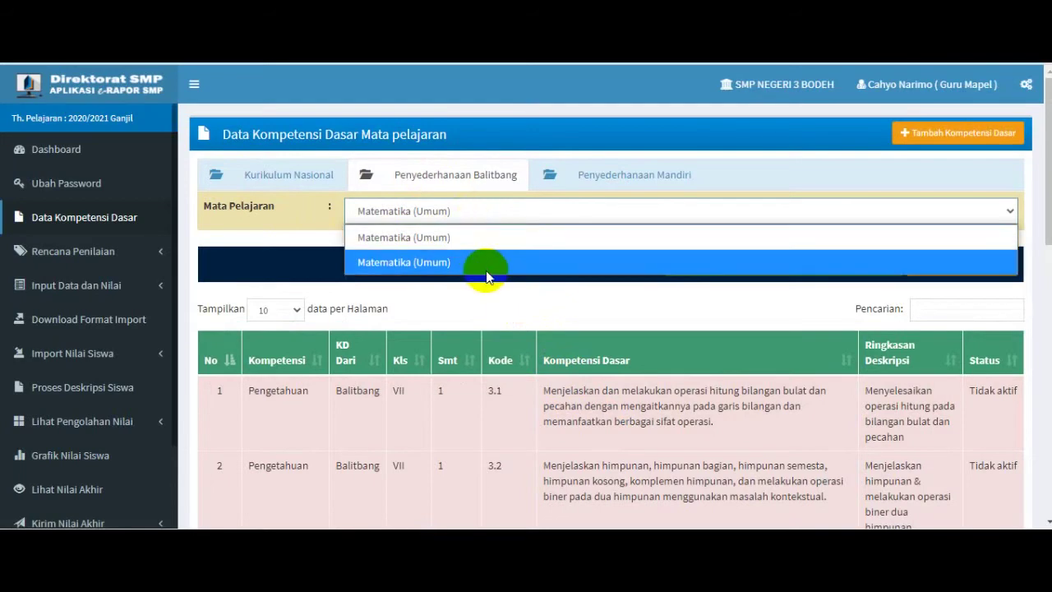
{"action": "left_click", "coordinate": [484, 264]}
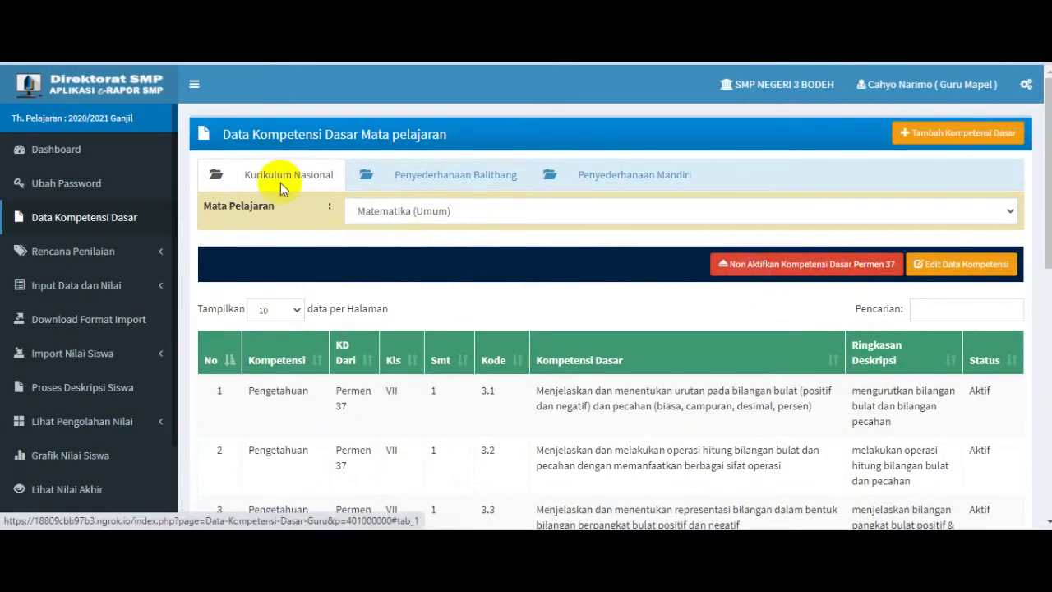
Step: Activate the Penyederhanaan Balitbang basic competencies for Matematika (Umum)
{"action": "left_click", "coordinate": [462, 183]}
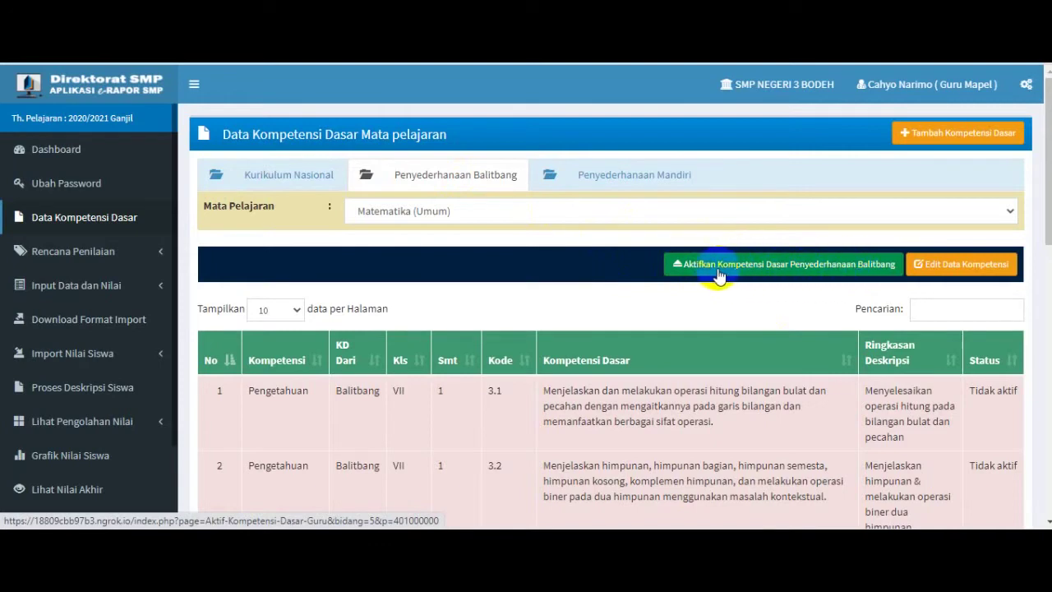
{"action": "left_click", "coordinate": [794, 270]}
{"action": "key", "text": "Return"}
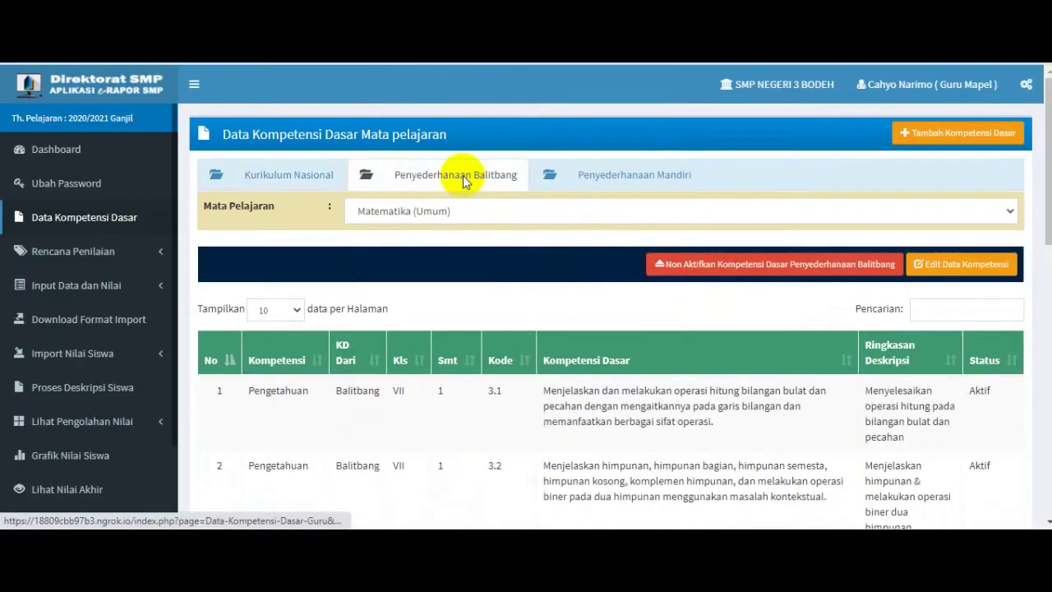
Step: Compare the activation status and deactivation options of the Kurikulum Nasional and Penyederhanaan Balitbang competencies
{"action": "left_click", "coordinate": [756, 269]}
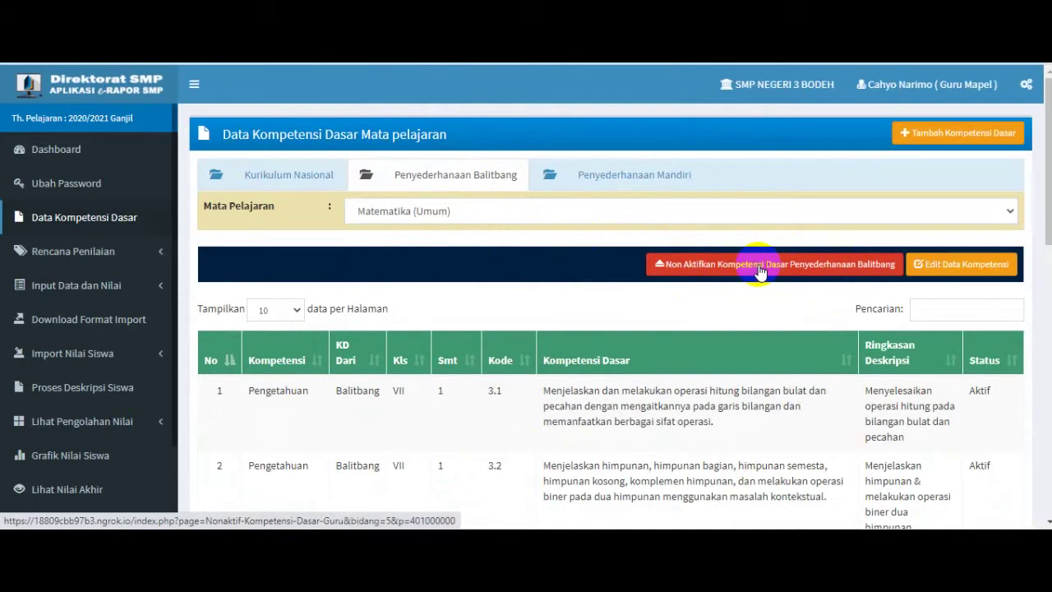
{"action": "left_click", "coordinate": [278, 174]}
{"action": "left_click", "coordinate": [787, 271]}
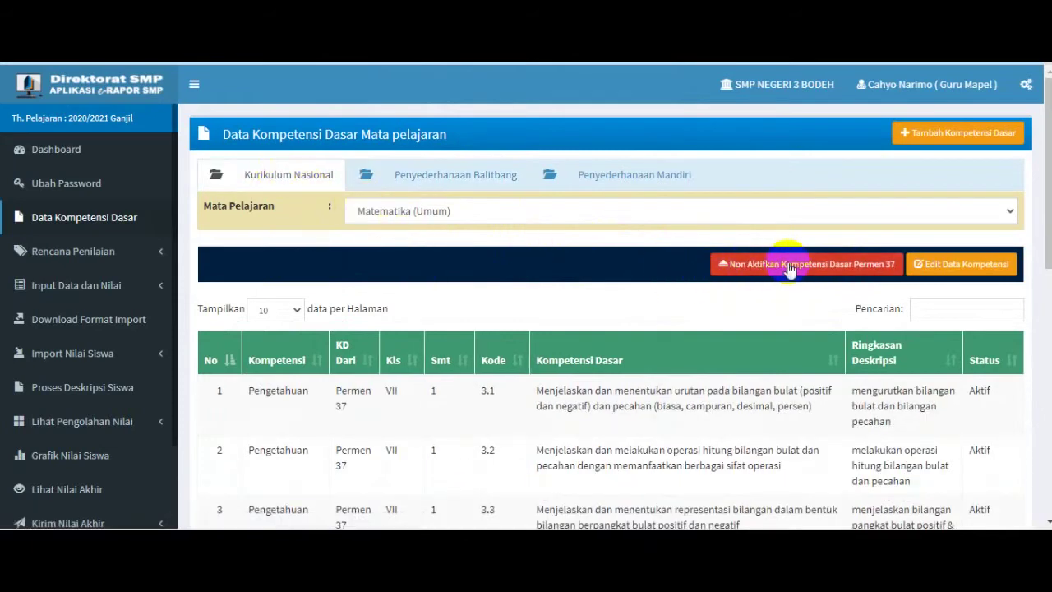
{"action": "left_click", "coordinate": [469, 176]}
{"action": "left_click", "coordinate": [982, 274]}
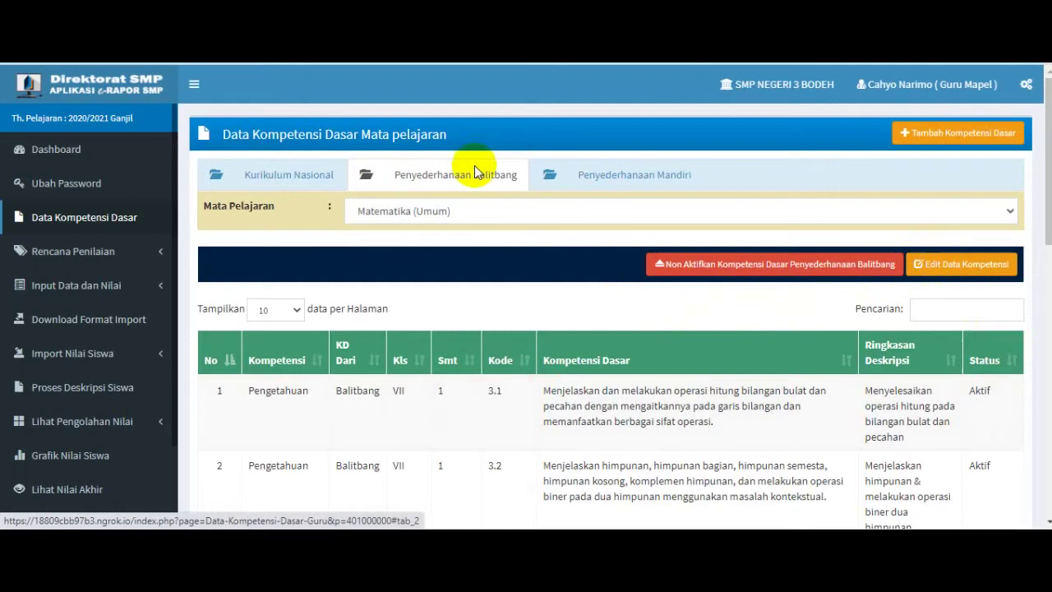
{"action": "left_click", "coordinate": [293, 174]}
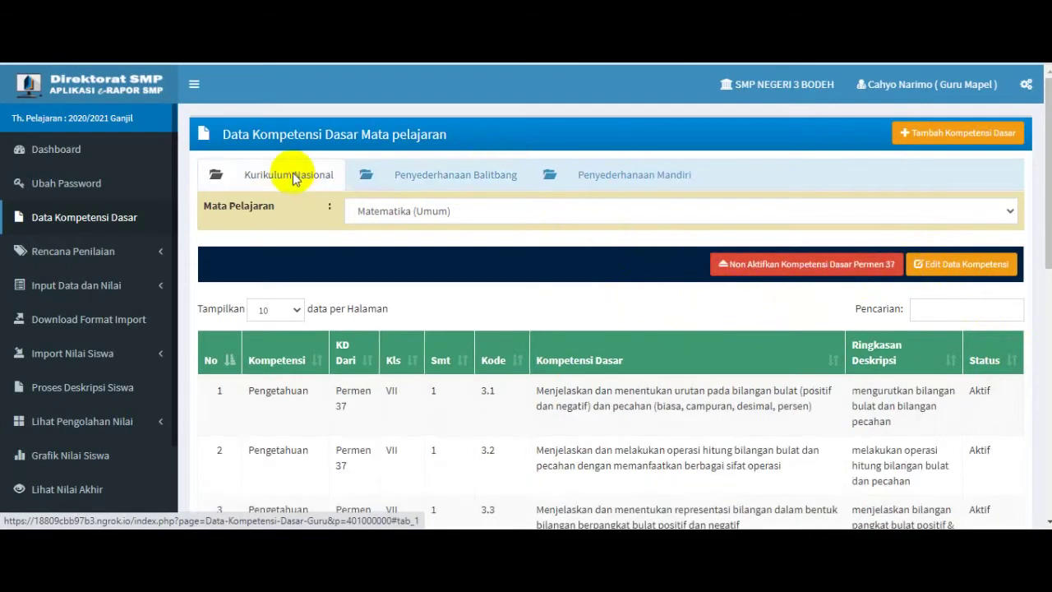
{"action": "left_click", "coordinate": [457, 176]}
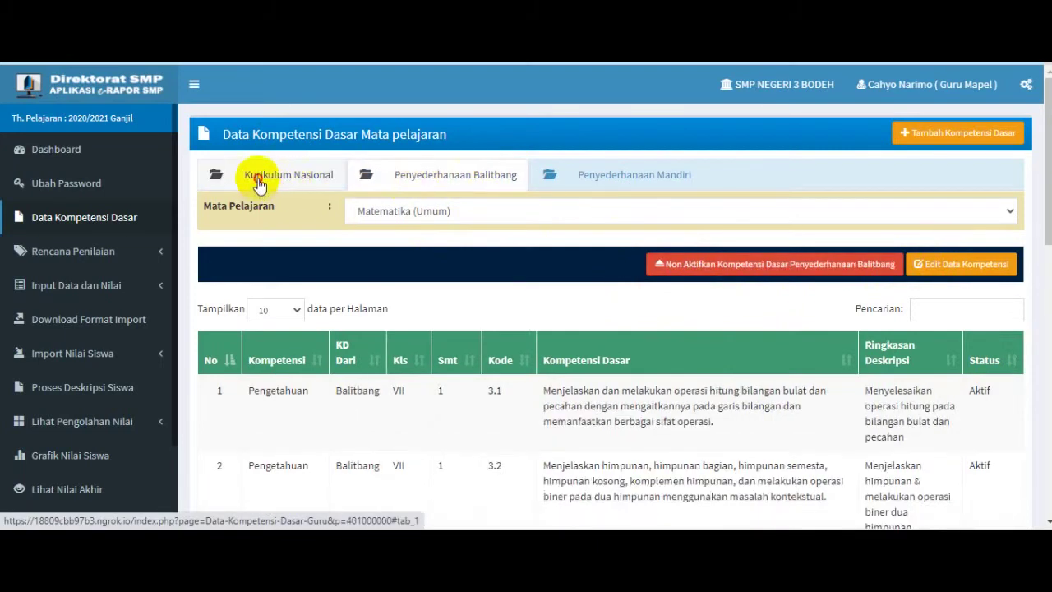
Step: Compare the competency wording and description summaries in the Kurikulum Nasional and Penyederhanaan Balitbang lists
{"action": "left_click", "coordinate": [259, 184]}
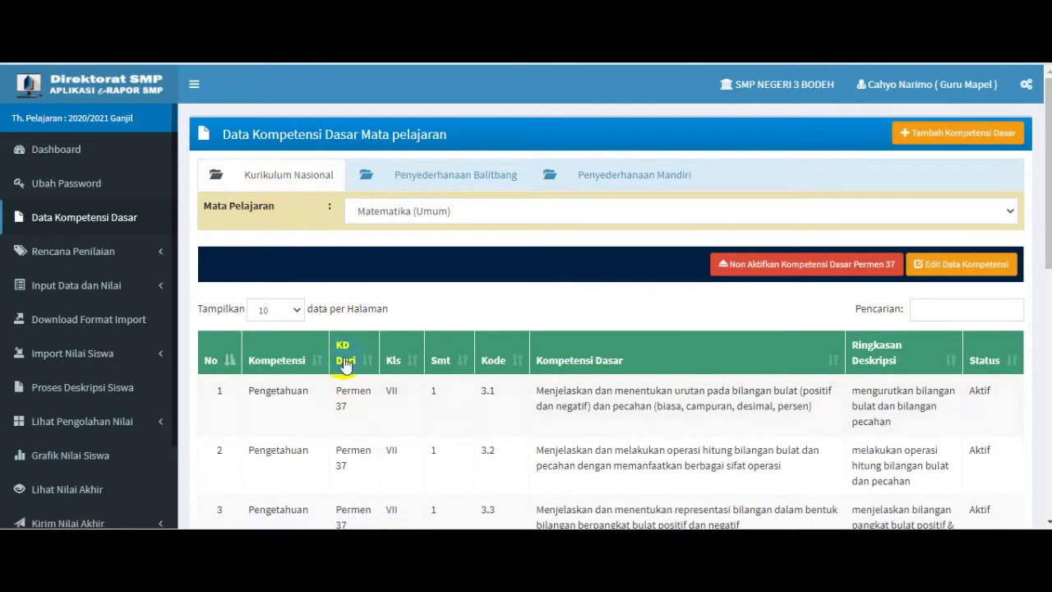
{"action": "left_click", "coordinate": [419, 188]}
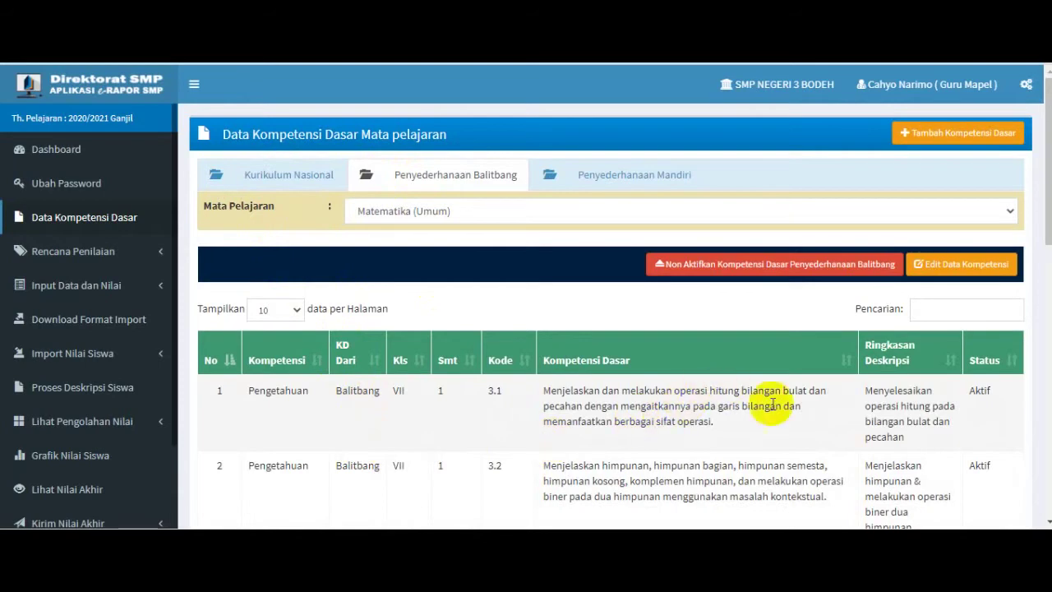
{"action": "left_click", "coordinate": [257, 173]}
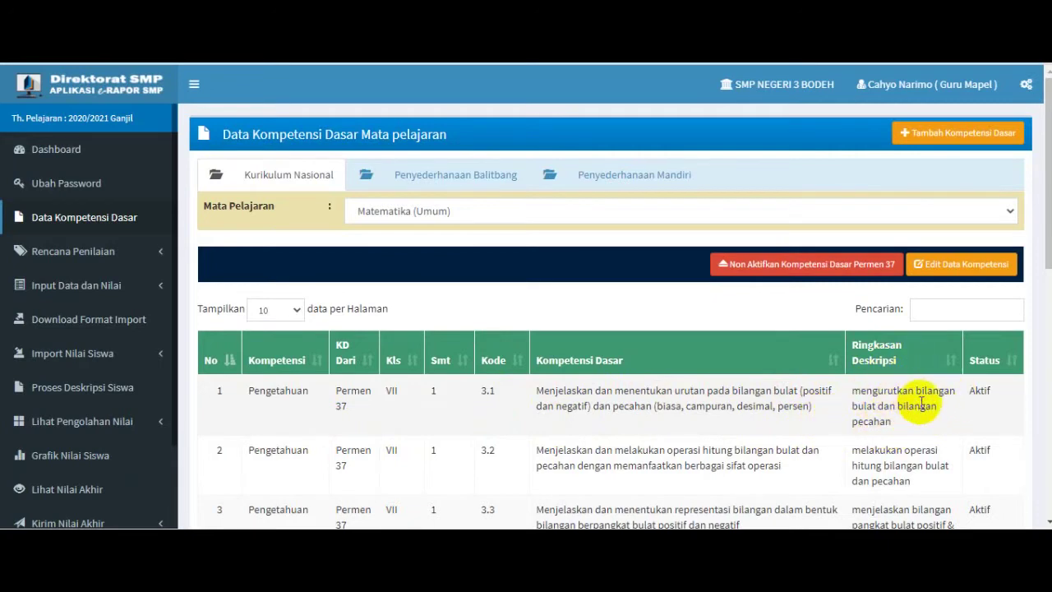
{"action": "left_click", "coordinate": [392, 188]}
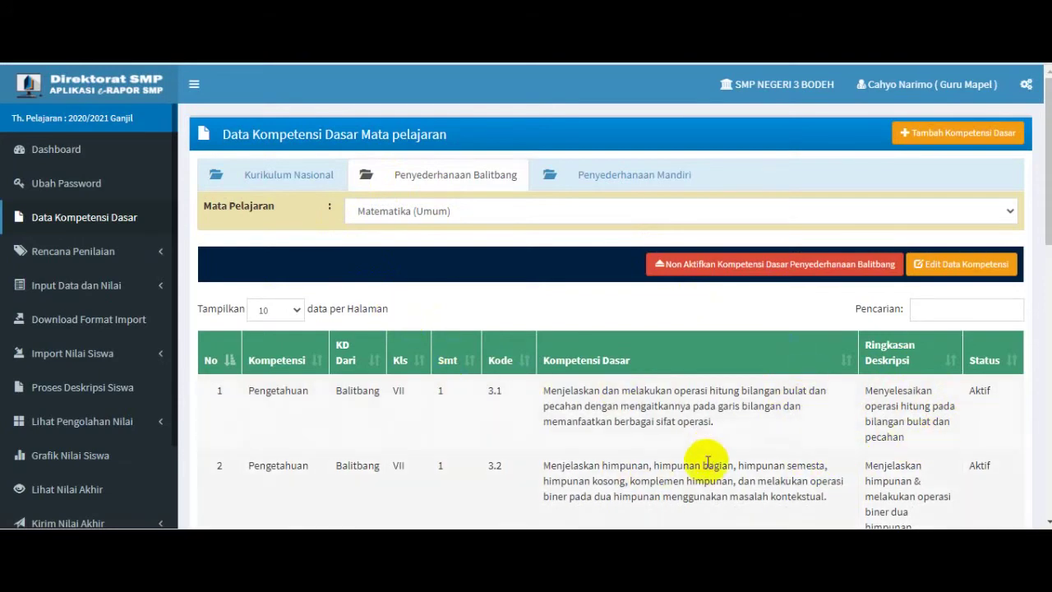
{"action": "scroll", "coordinate": [705, 456], "scroll_direction": "down", "scroll_amount": 1}
{"action": "scroll", "coordinate": [705, 460], "scroll_direction": "down", "scroll_amount": 4}
{"action": "scroll", "coordinate": [705, 462], "scroll_direction": "up", "scroll_amount": 4}
{"action": "scroll", "coordinate": [705, 462], "scroll_direction": "up", "scroll_amount": 1}
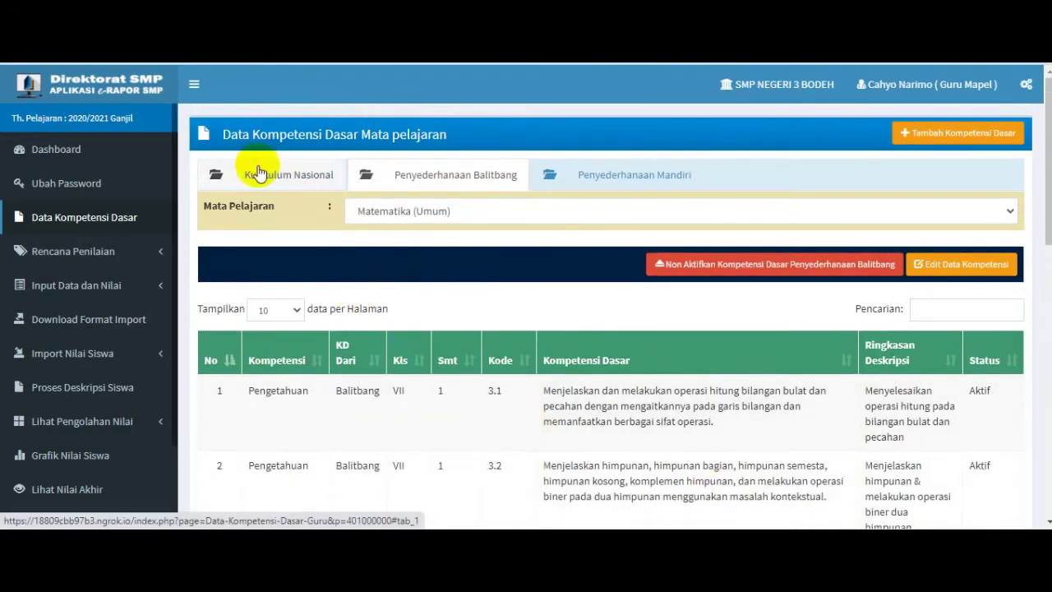
Step: Open the Kurikulum Nasional competencies for editing and check the summary, class and semester fields of the first KD 3.1
{"action": "left_click", "coordinate": [257, 172]}
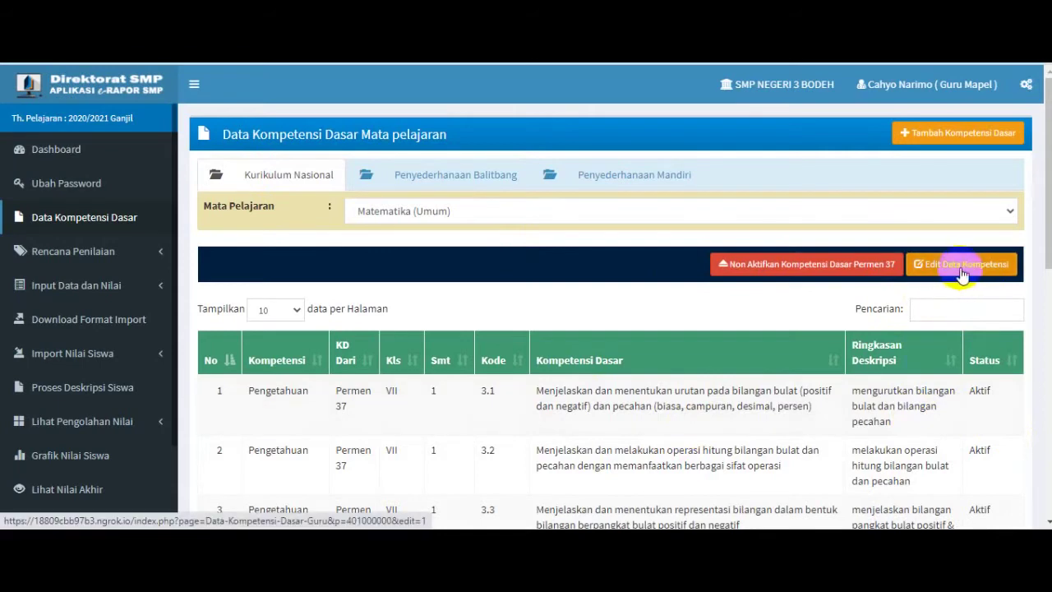
{"action": "left_click", "coordinate": [1000, 267]}
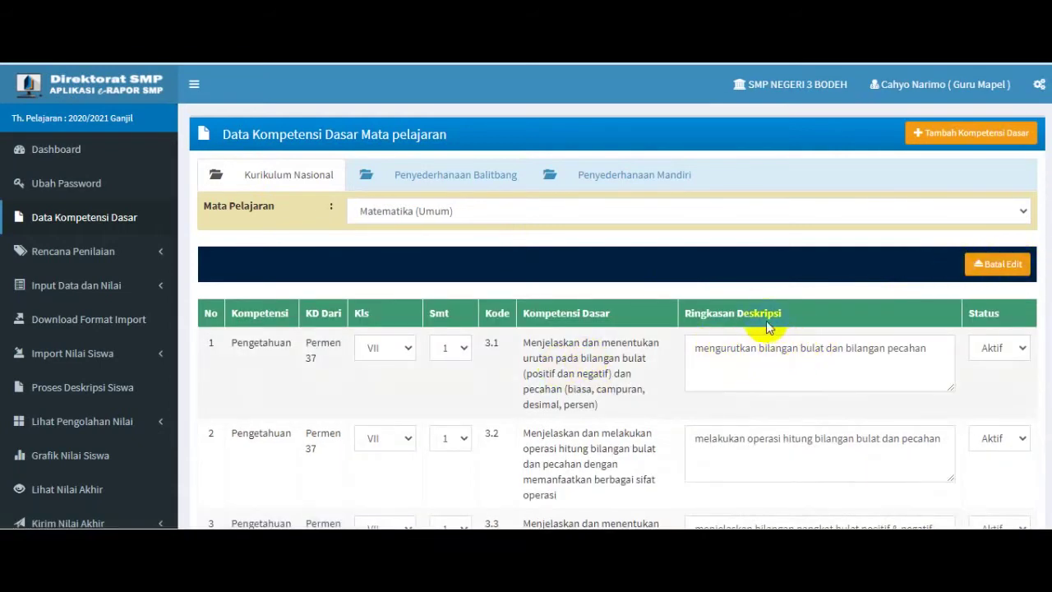
{"action": "left_click", "coordinate": [916, 350]}
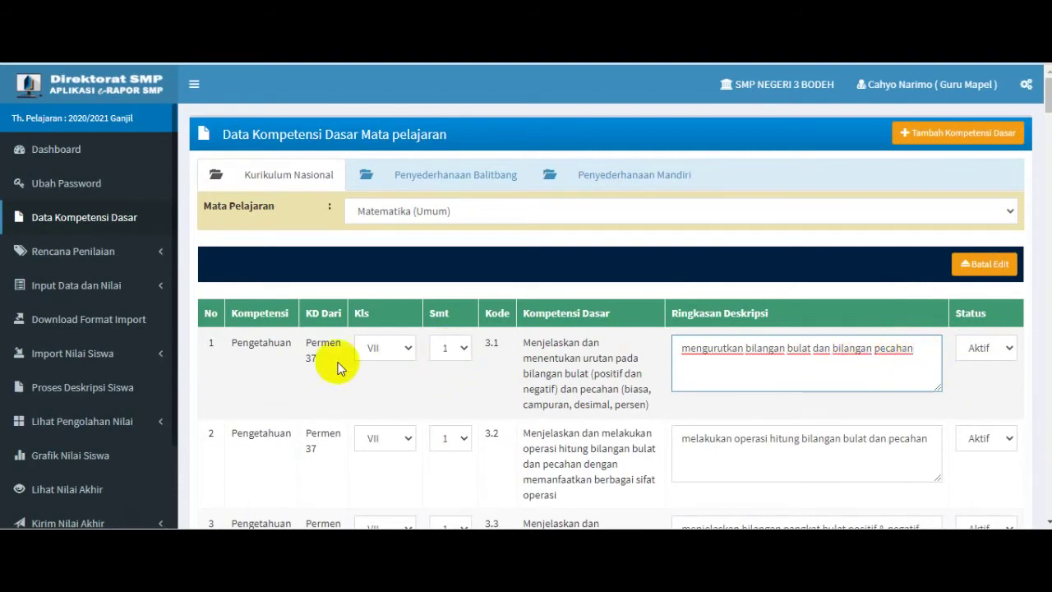
{"action": "left_click", "coordinate": [400, 351]}
{"action": "left_click", "coordinate": [404, 352]}
{"action": "left_click", "coordinate": [465, 354]}
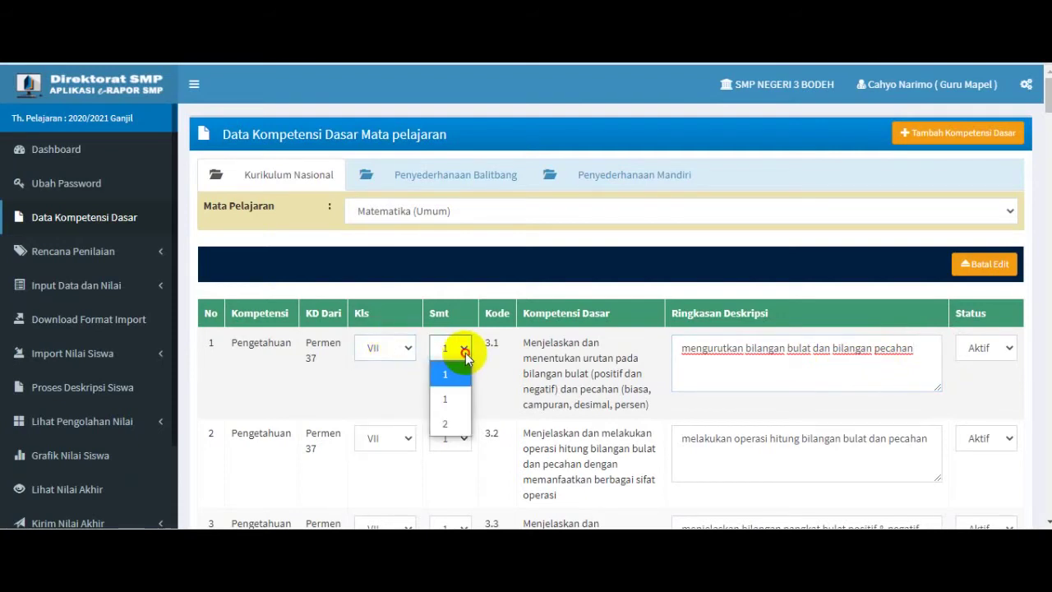
{"action": "left_click", "coordinate": [465, 354]}
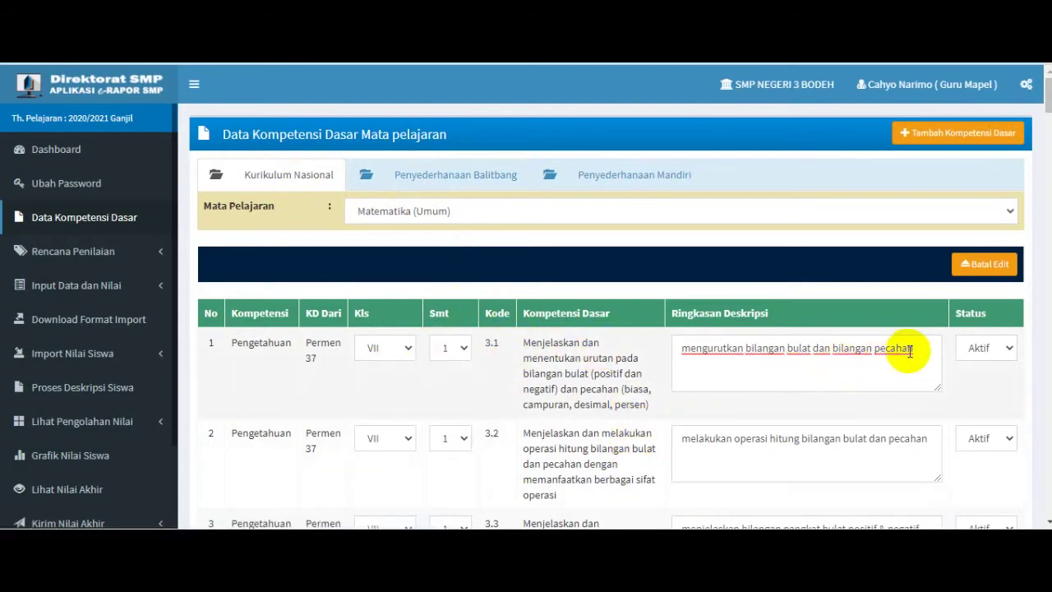
Step: Set the status of the class IX semester 2 Pengetahuan competencies 3.6 and 3.7 to Tidak Aktif
{"action": "scroll", "coordinate": [911, 350], "scroll_direction": "down", "scroll_amount": 20}
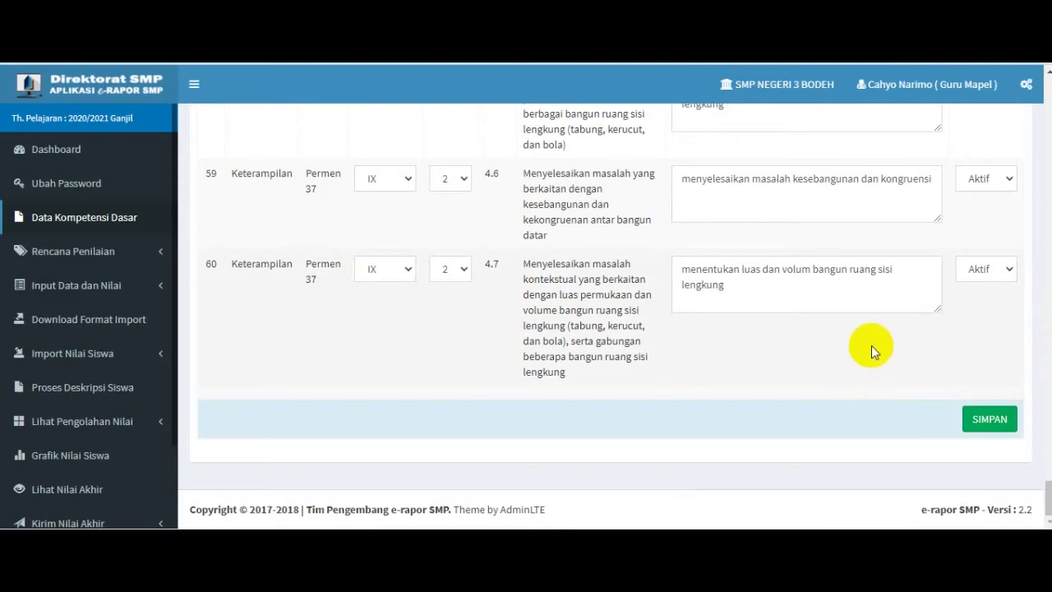
{"action": "scroll", "coordinate": [872, 347], "scroll_direction": "up", "scroll_amount": 2}
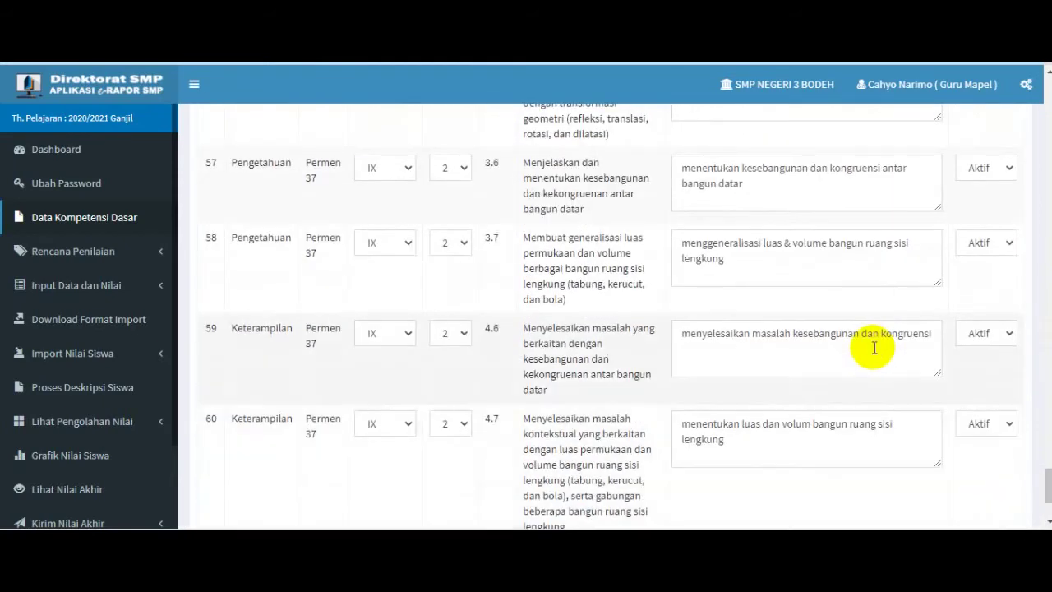
{"action": "scroll", "coordinate": [875, 346], "scroll_direction": "up", "scroll_amount": 3}
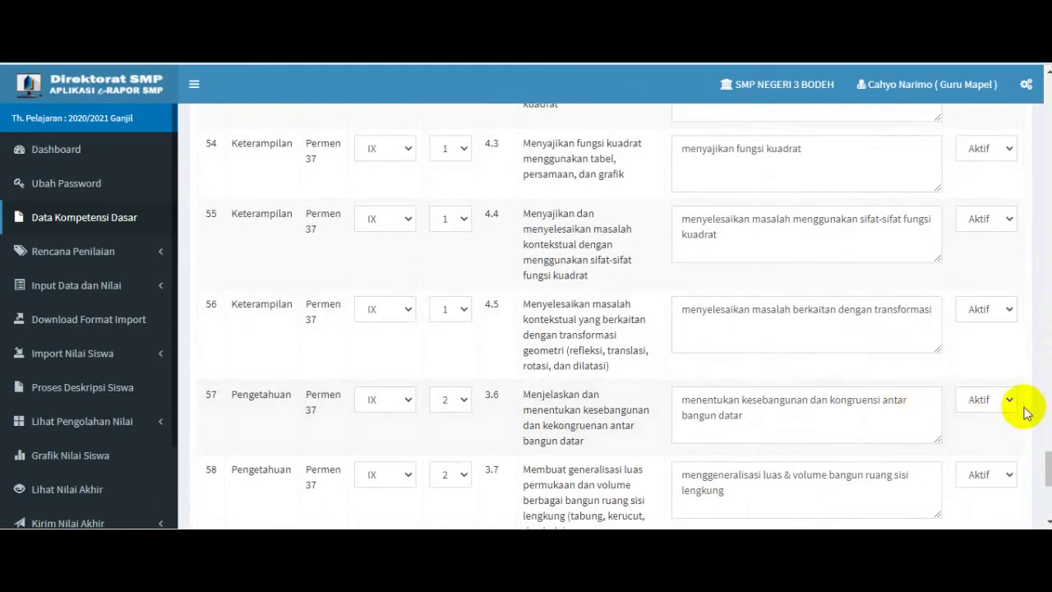
{"action": "scroll", "coordinate": [975, 399], "scroll_direction": "up", "scroll_amount": 5}
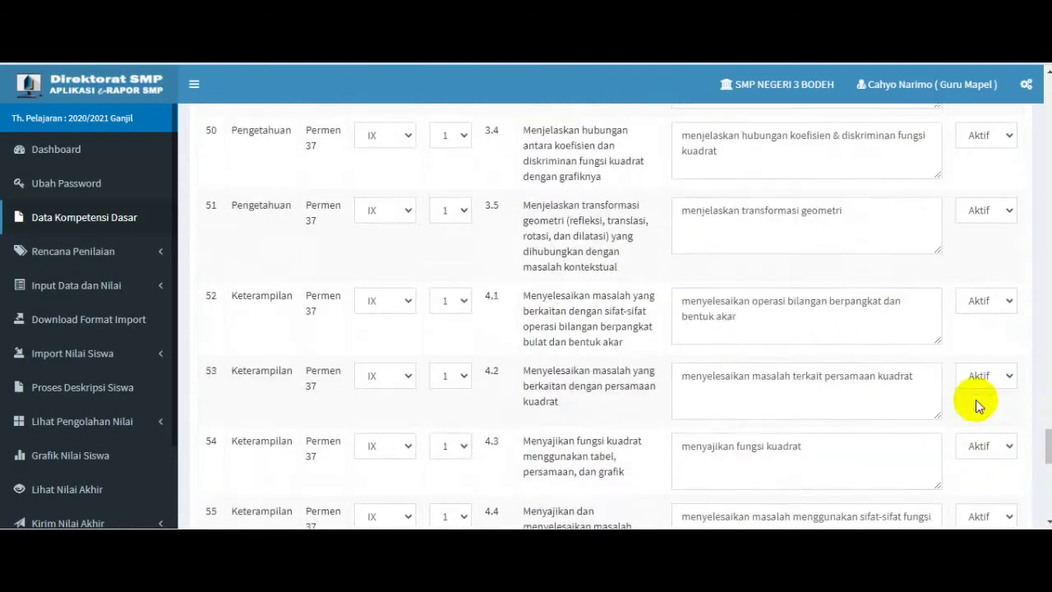
{"action": "scroll", "coordinate": [975, 399], "scroll_direction": "down", "scroll_amount": 5}
{"action": "scroll", "coordinate": [977, 403], "scroll_direction": "down", "scroll_amount": 3}
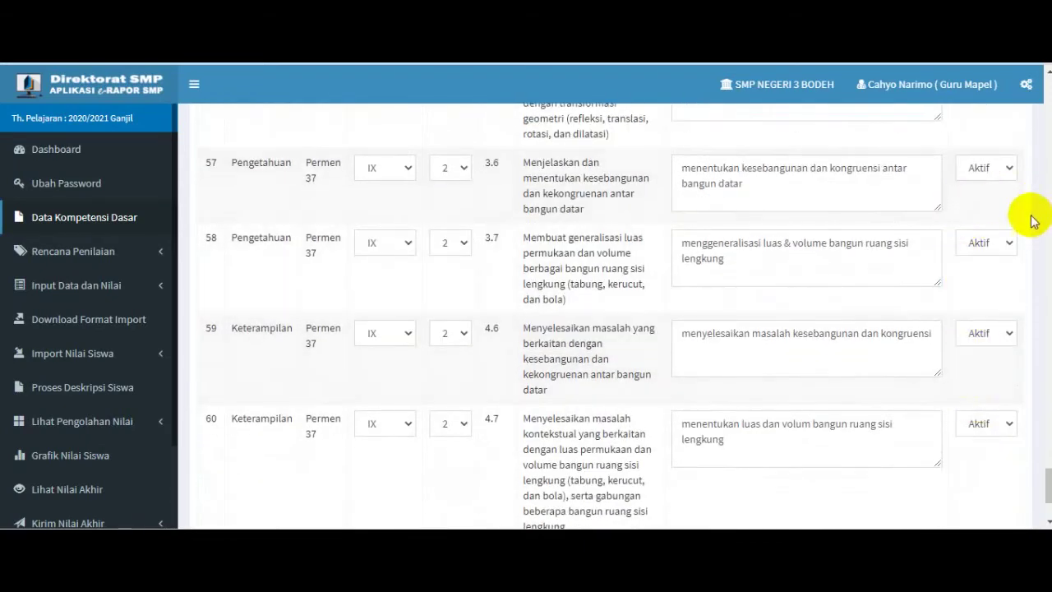
{"action": "scroll", "coordinate": [1004, 206], "scroll_direction": "up", "scroll_amount": 1}
{"action": "left_click", "coordinate": [1006, 244]}
{"action": "left_click", "coordinate": [1005, 295]}
{"action": "left_click", "coordinate": [1007, 321]}
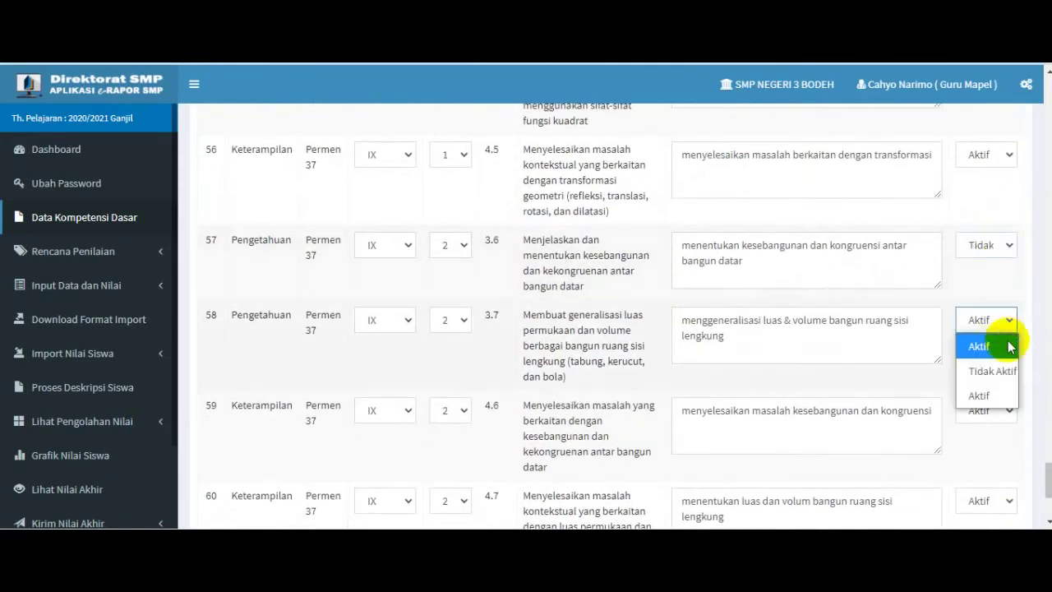
{"action": "left_click", "coordinate": [1002, 370]}
Step: Set the status of the class IX semester 2 Keterampilan competencies 4.6 and 4.7 to Tidak Aktif
{"action": "left_click", "coordinate": [1000, 412]}
{"action": "left_click", "coordinate": [990, 461]}
{"action": "scroll", "coordinate": [990, 460], "scroll_direction": "down", "scroll_amount": 3}
{"action": "left_click", "coordinate": [1000, 269]}
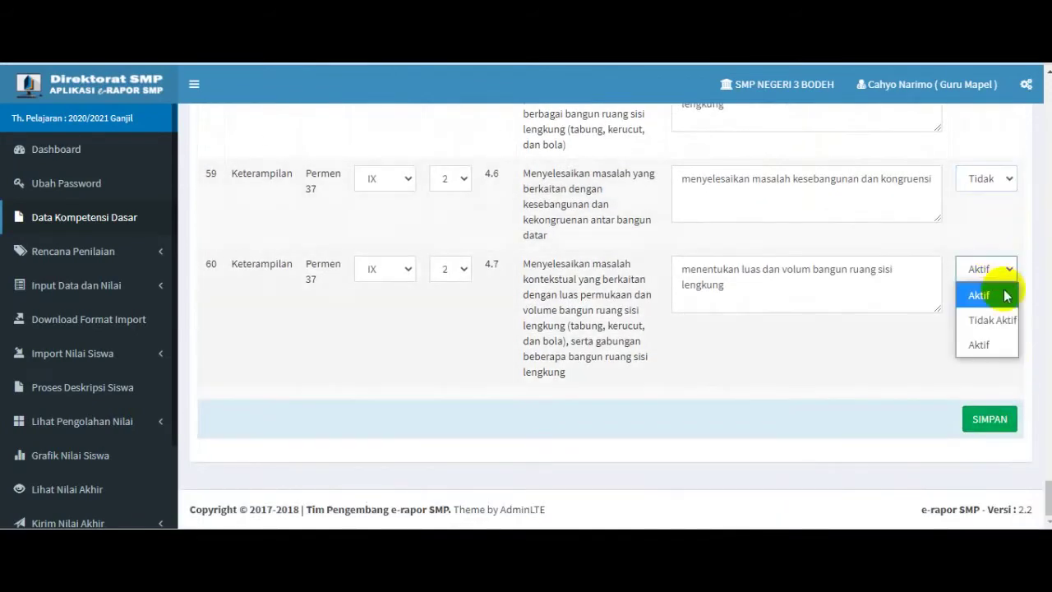
{"action": "left_click", "coordinate": [999, 318]}
Step: Review the statuses of the class IX semester 2 competencies and save the edited competency data
{"action": "scroll", "coordinate": [990, 335], "scroll_direction": "up", "scroll_amount": 5}
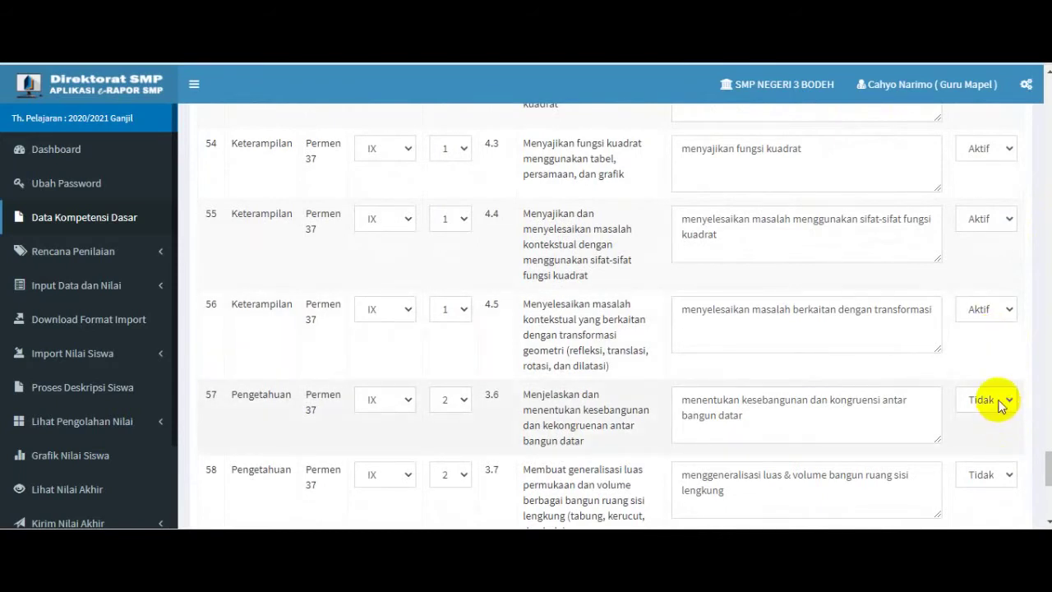
{"action": "scroll", "coordinate": [1000, 401], "scroll_direction": "down", "scroll_amount": 4}
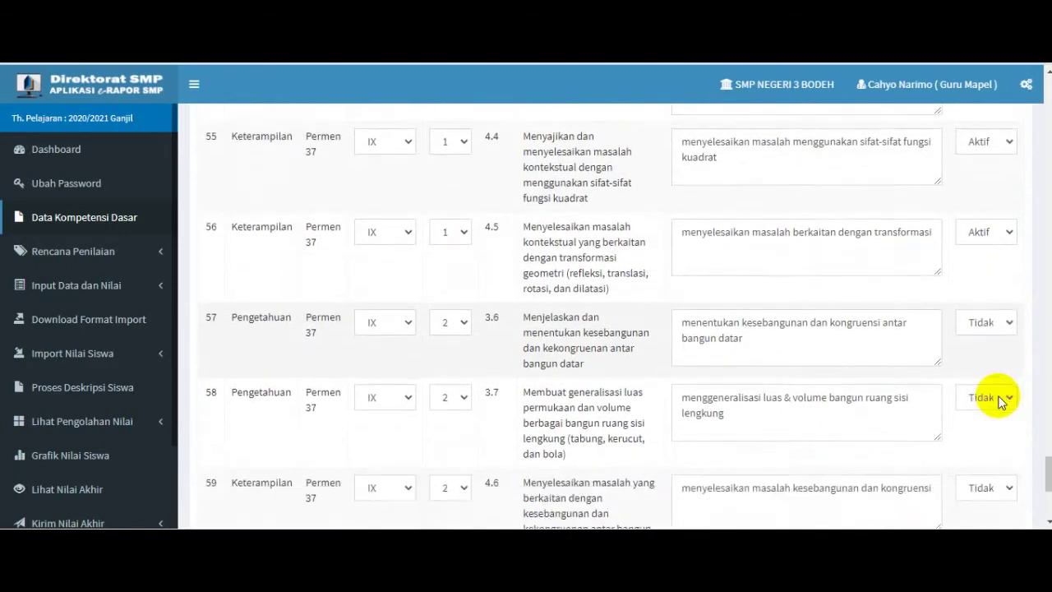
{"action": "scroll", "coordinate": [1000, 401], "scroll_direction": "up", "scroll_amount": 4}
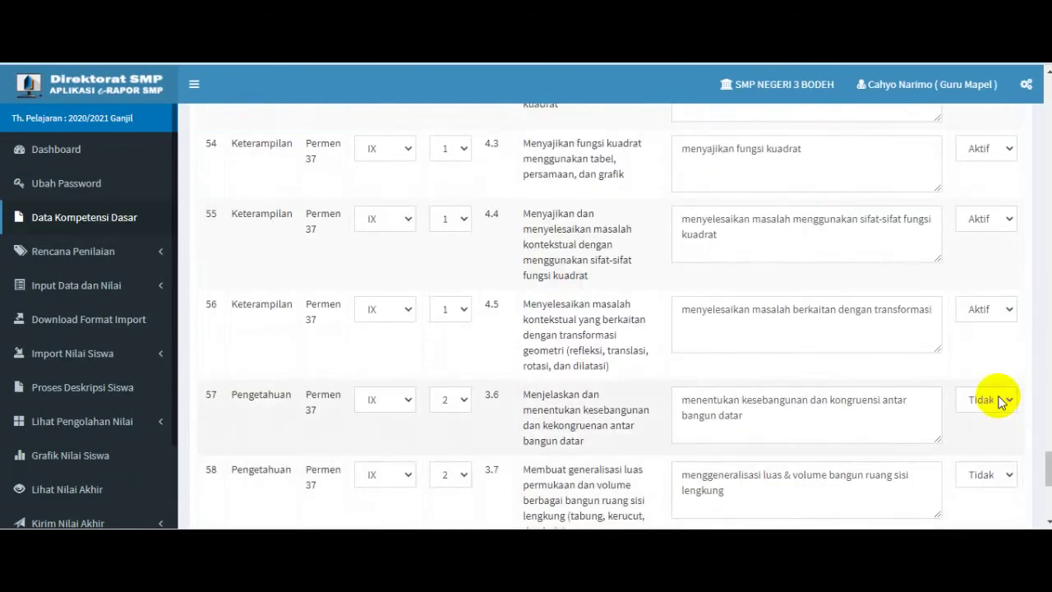
{"action": "scroll", "coordinate": [998, 399], "scroll_direction": "down", "scroll_amount": 3}
{"action": "scroll", "coordinate": [1017, 478], "scroll_direction": "down", "scroll_amount": 2}
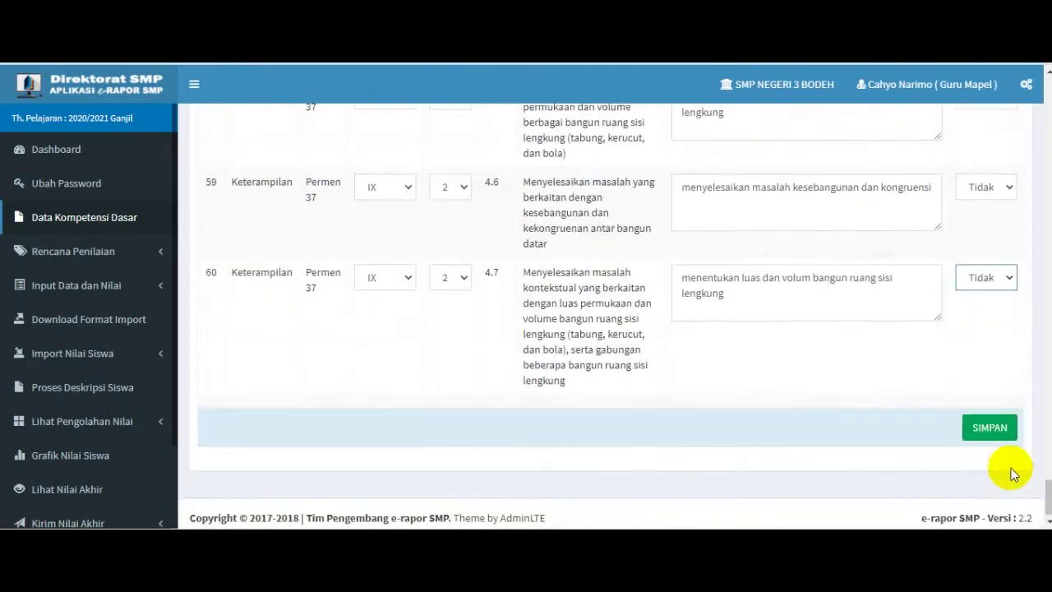
{"action": "left_click", "coordinate": [1004, 424]}
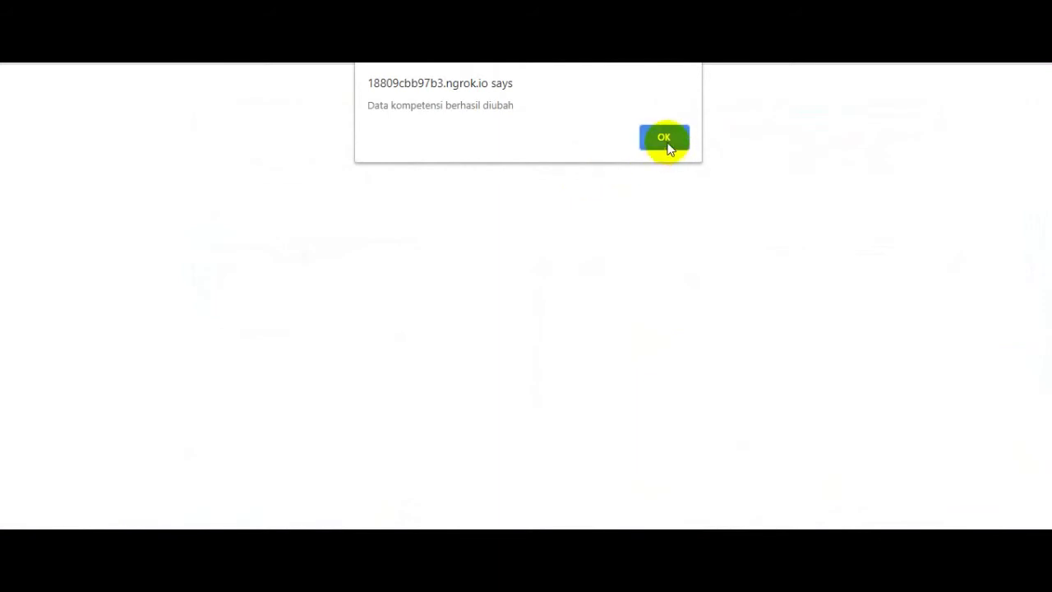
{"action": "left_click", "coordinate": [666, 140]}
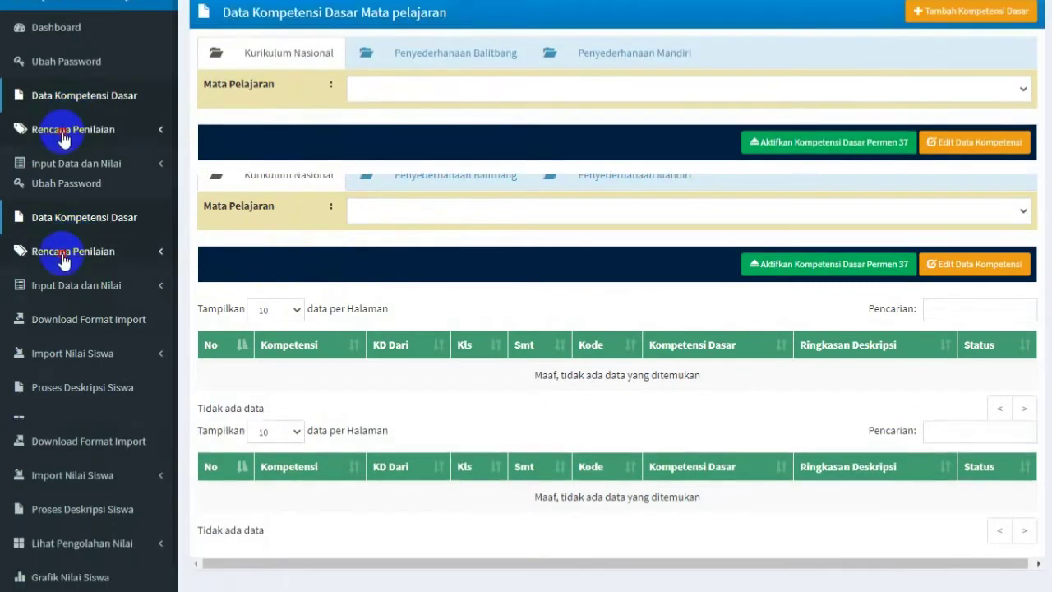
Step: Open the knowledge assessment plan and select class 9D with Matematika (Umum) as the subject
{"action": "left_click", "coordinate": [63, 257]}
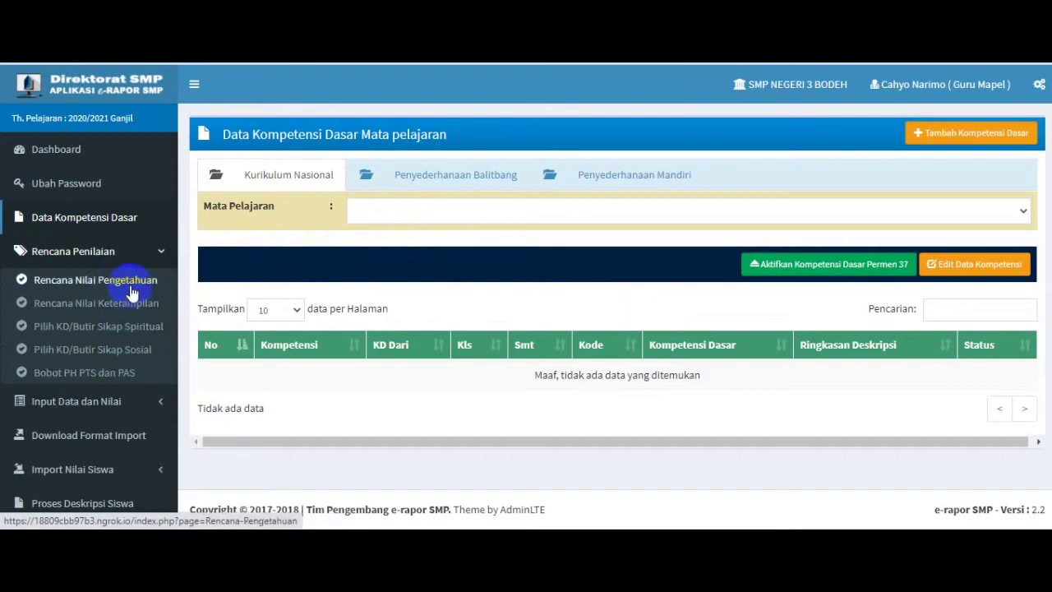
{"action": "left_click", "coordinate": [131, 291]}
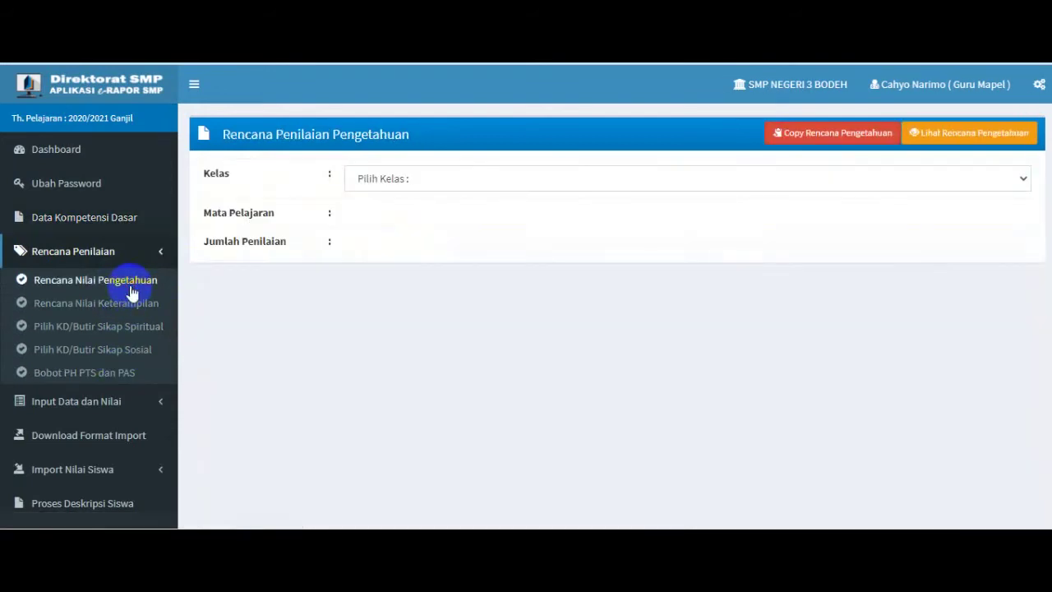
{"action": "left_click", "coordinate": [448, 177]}
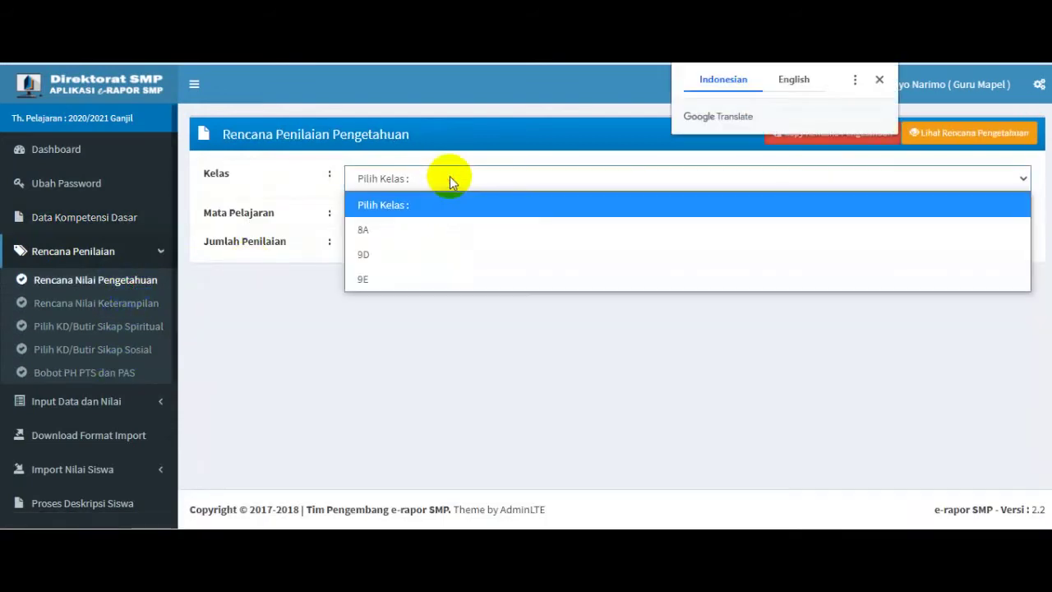
{"action": "left_click", "coordinate": [422, 257]}
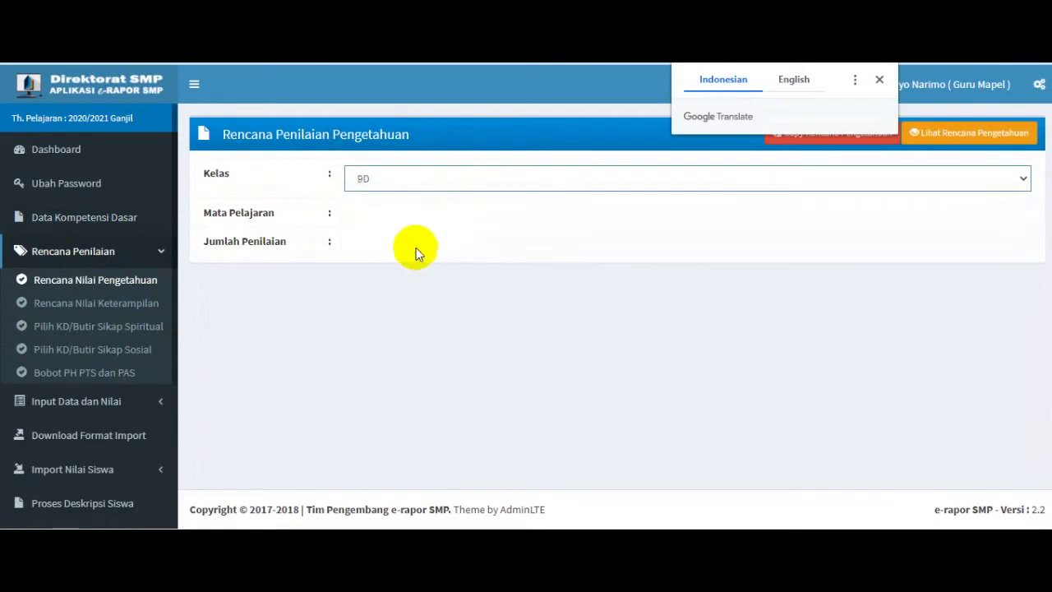
{"action": "left_click", "coordinate": [880, 80]}
{"action": "left_click", "coordinate": [385, 215]}
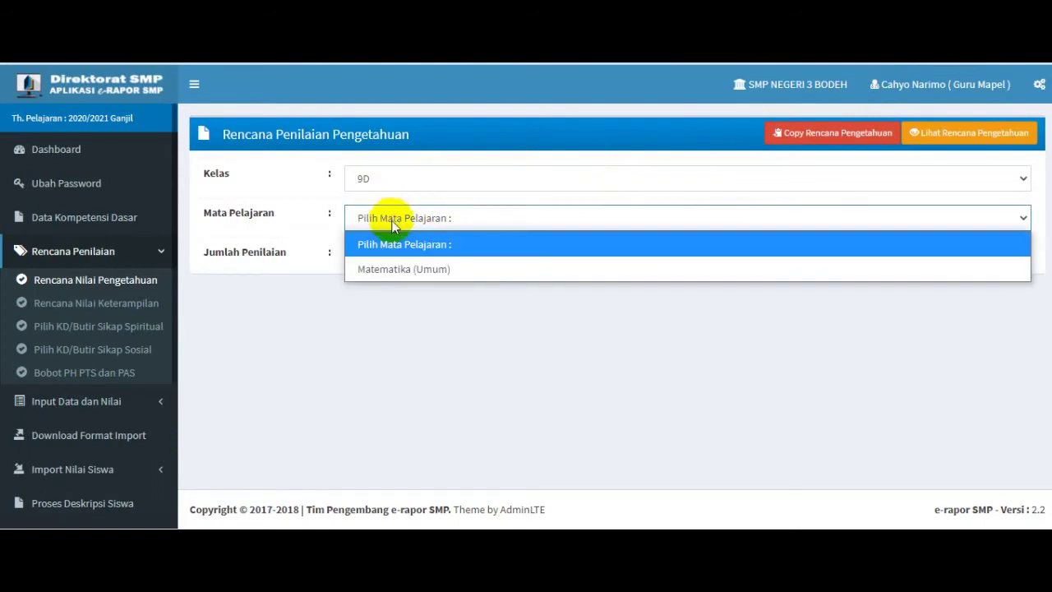
{"action": "left_click", "coordinate": [391, 277]}
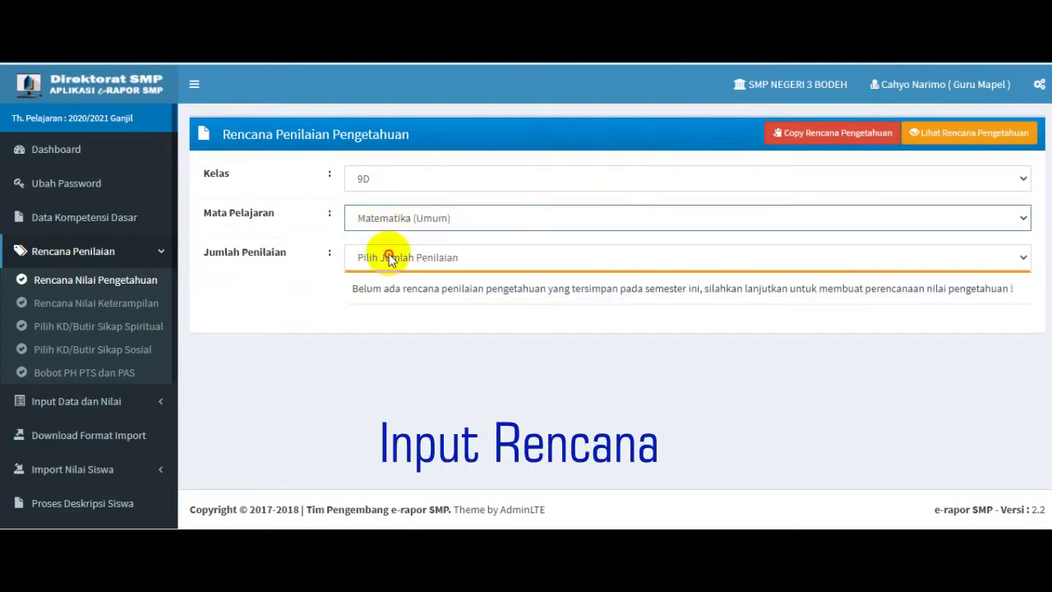
Step: Set the number of assessments to 2, using Tes Tulis for P.1 and Penugasan for P.2
{"action": "left_click", "coordinate": [390, 258]}
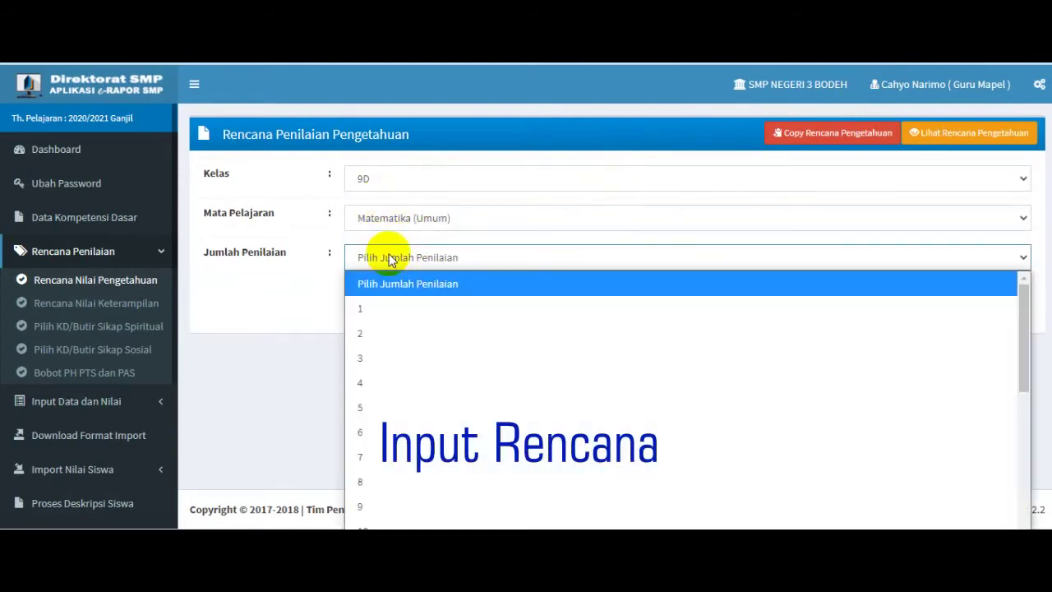
{"action": "left_click", "coordinate": [446, 333]}
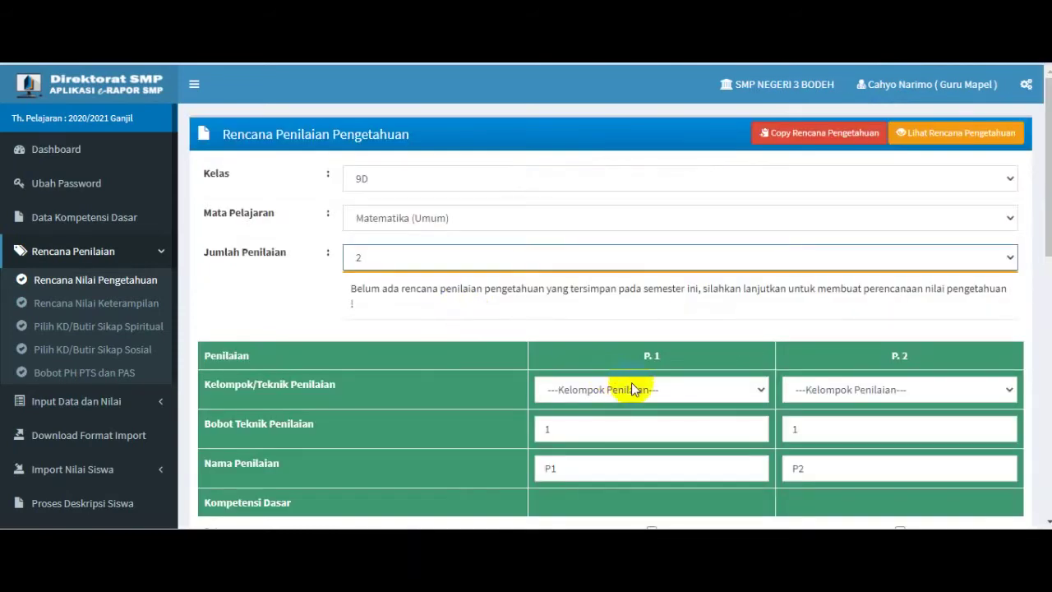
{"action": "left_click", "coordinate": [700, 391]}
{"action": "left_click", "coordinate": [693, 436]}
{"action": "left_click", "coordinate": [900, 393]}
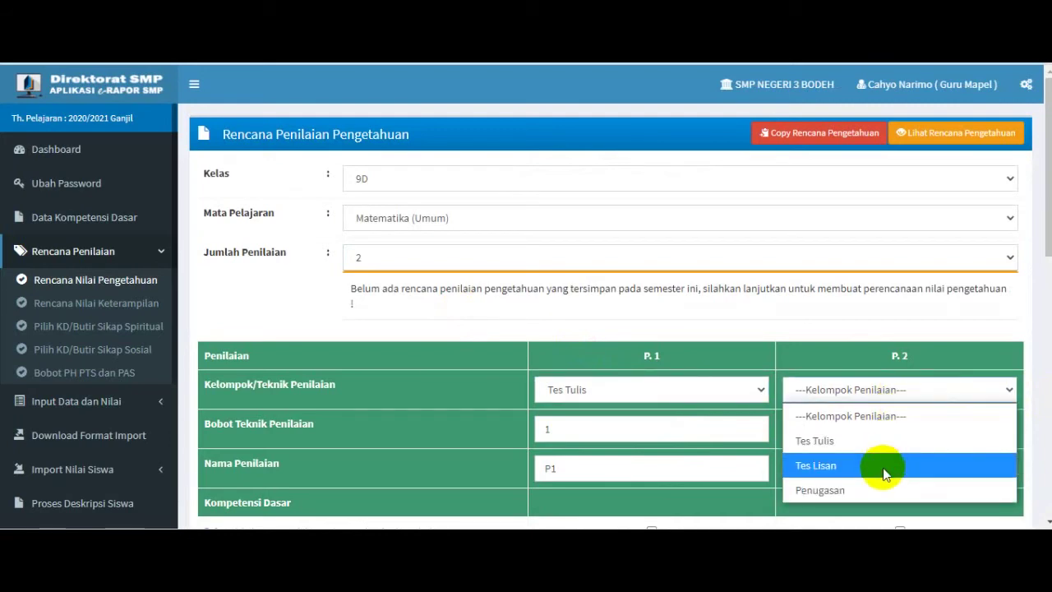
{"action": "left_click", "coordinate": [882, 489]}
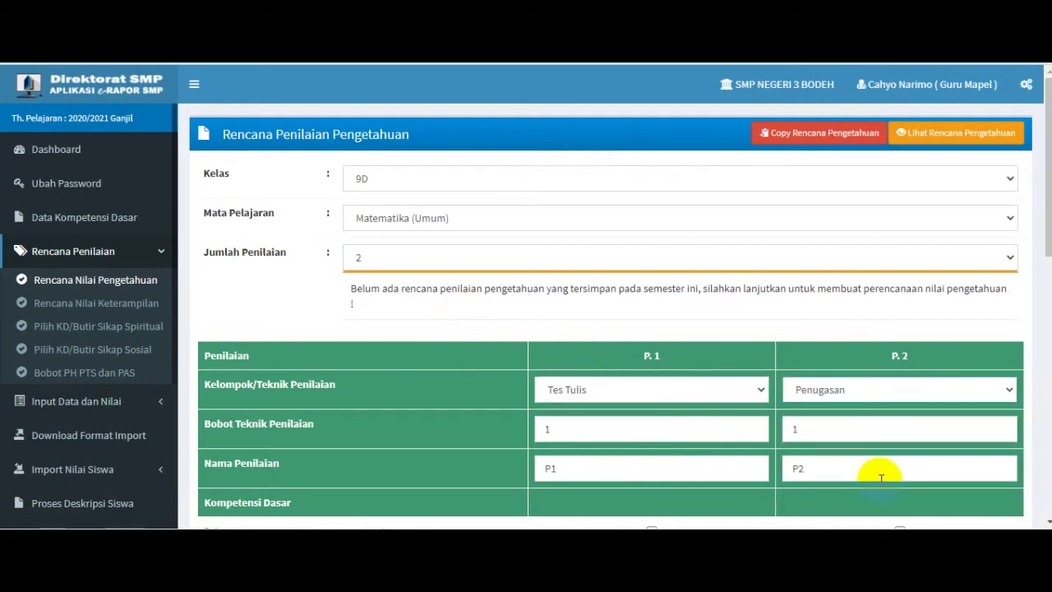
Step: Look through the Kompetensi Dasar available for assessments P.1 and P.2
{"action": "scroll", "coordinate": [936, 402], "scroll_direction": "down", "scroll_amount": 2}
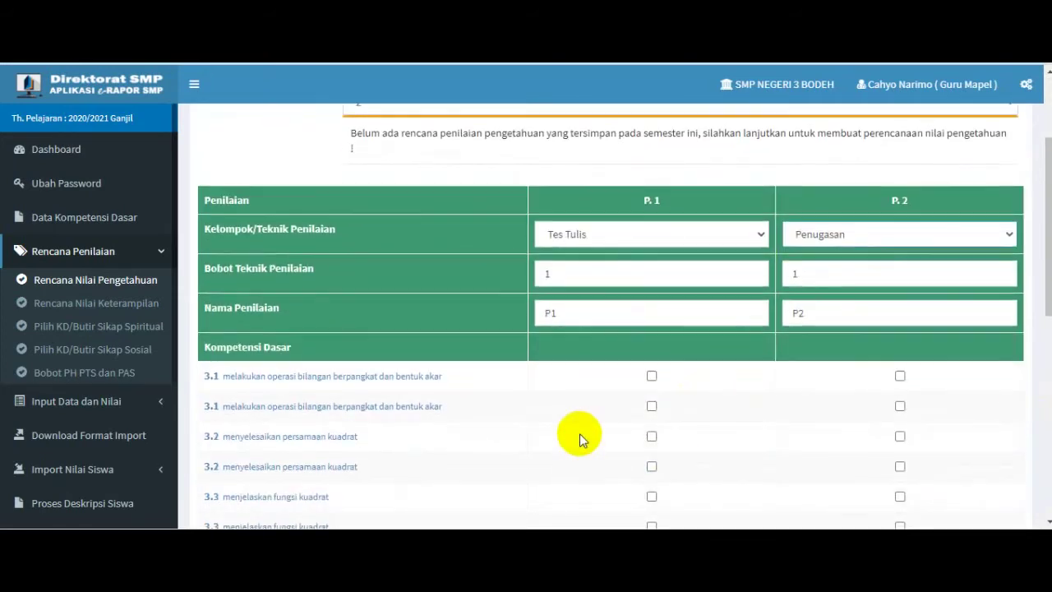
{"action": "scroll", "coordinate": [580, 436], "scroll_direction": "down", "scroll_amount": 2}
{"action": "scroll", "coordinate": [579, 433], "scroll_direction": "down", "scroll_amount": 1}
{"action": "scroll", "coordinate": [580, 433], "scroll_direction": "up", "scroll_amount": 1}
{"action": "scroll", "coordinate": [579, 432], "scroll_direction": "down", "scroll_amount": 1}
{"action": "scroll", "coordinate": [580, 433], "scroll_direction": "up", "scroll_amount": 1}
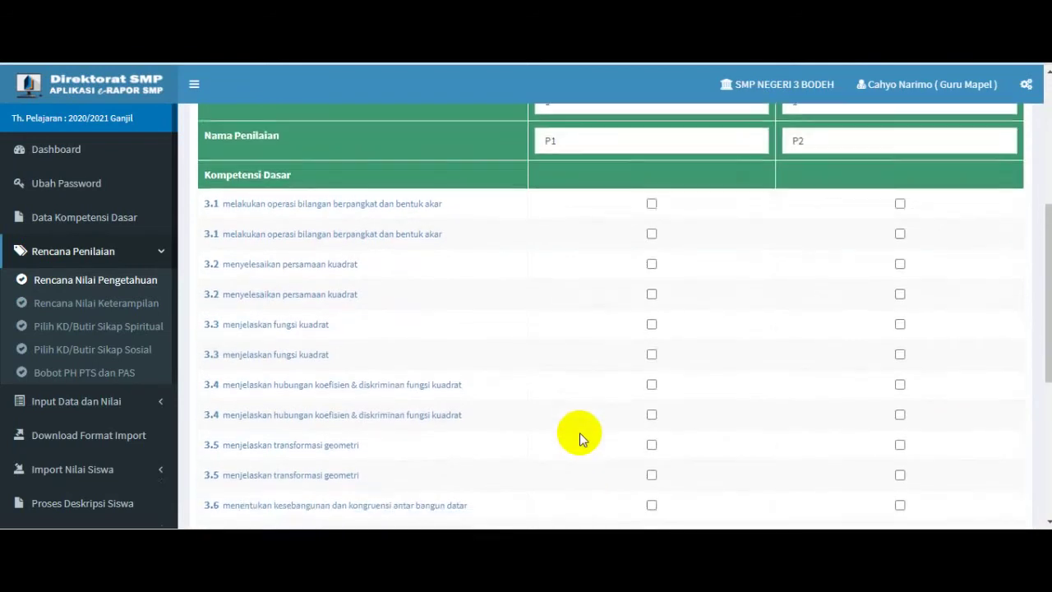
Step: Compare the repeated Kompetensi Dasar entries listed for assessments P.1 and P.2
{"action": "scroll", "coordinate": [580, 432], "scroll_direction": "down", "scroll_amount": 1}
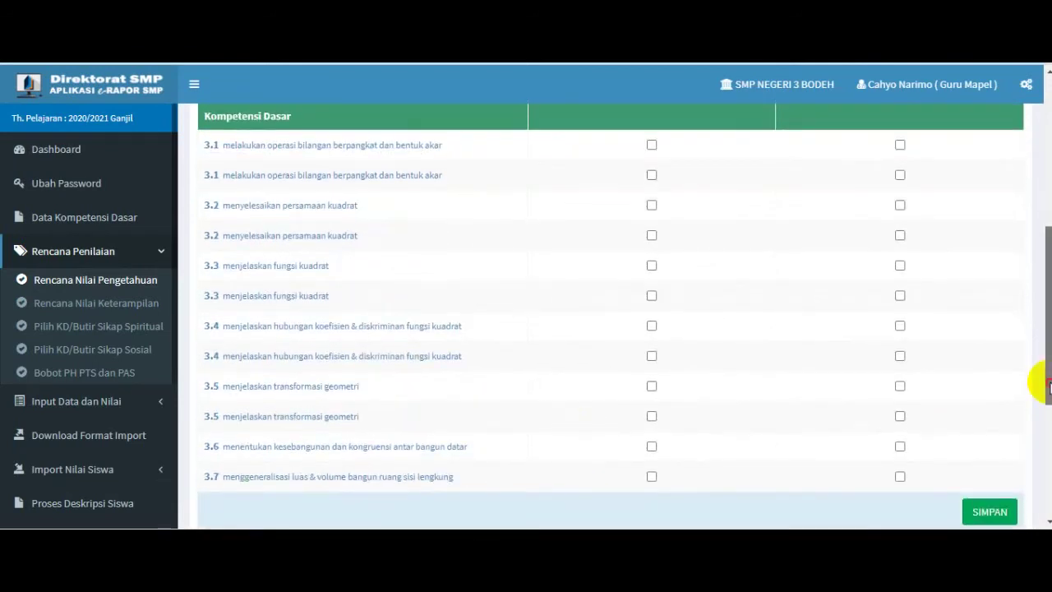
{"action": "left_click_drag", "start_coordinate": [1049, 381], "coordinate": [1048, 373]}
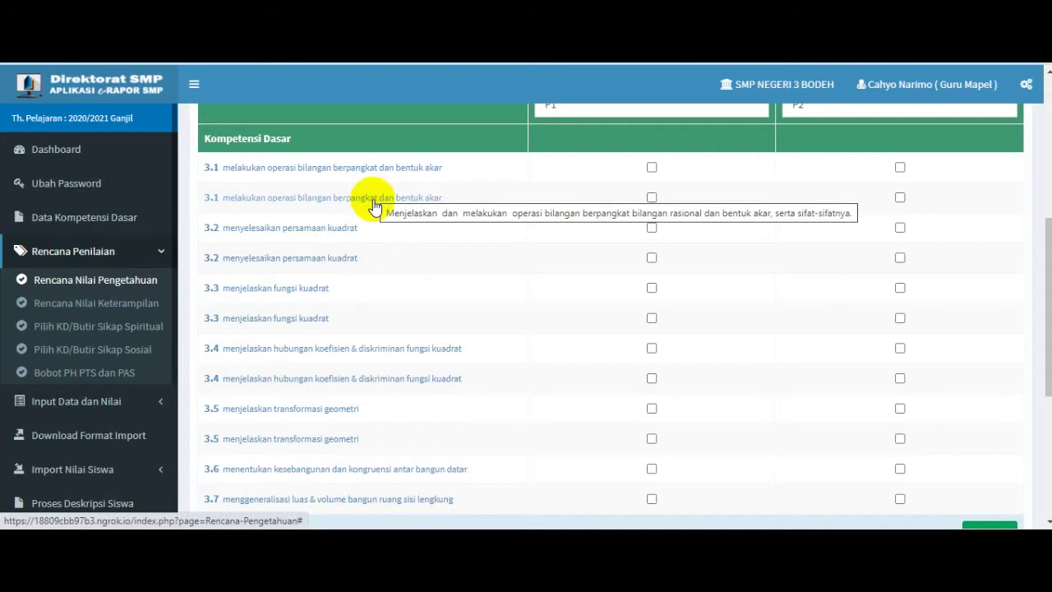
{"action": "left_click", "coordinate": [138, 226]}
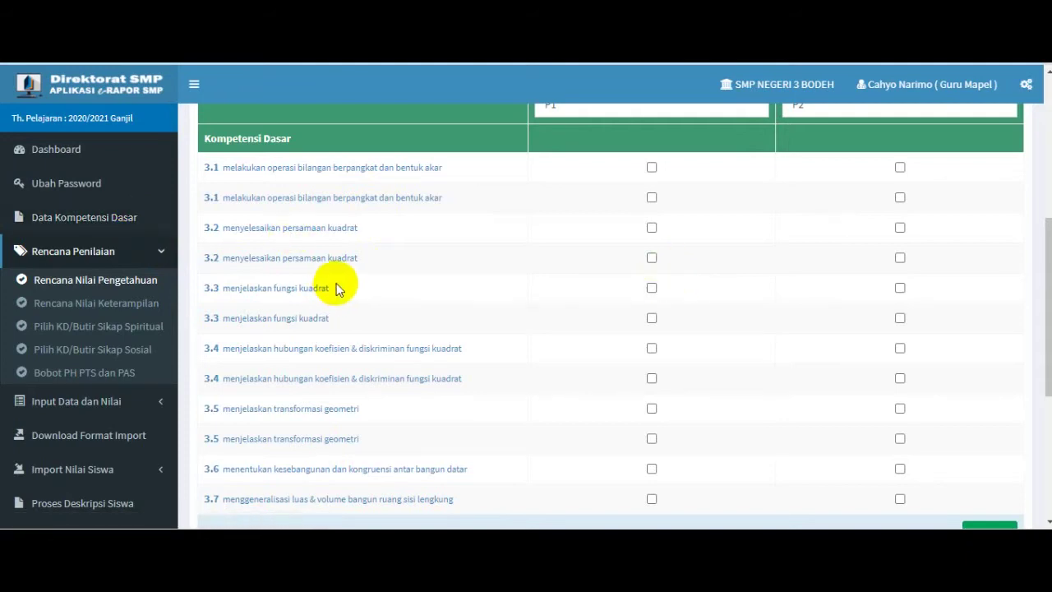
{"action": "scroll", "coordinate": [337, 288], "scroll_direction": "up", "scroll_amount": 3}
{"action": "scroll", "coordinate": [337, 288], "scroll_direction": "down", "scroll_amount": 2}
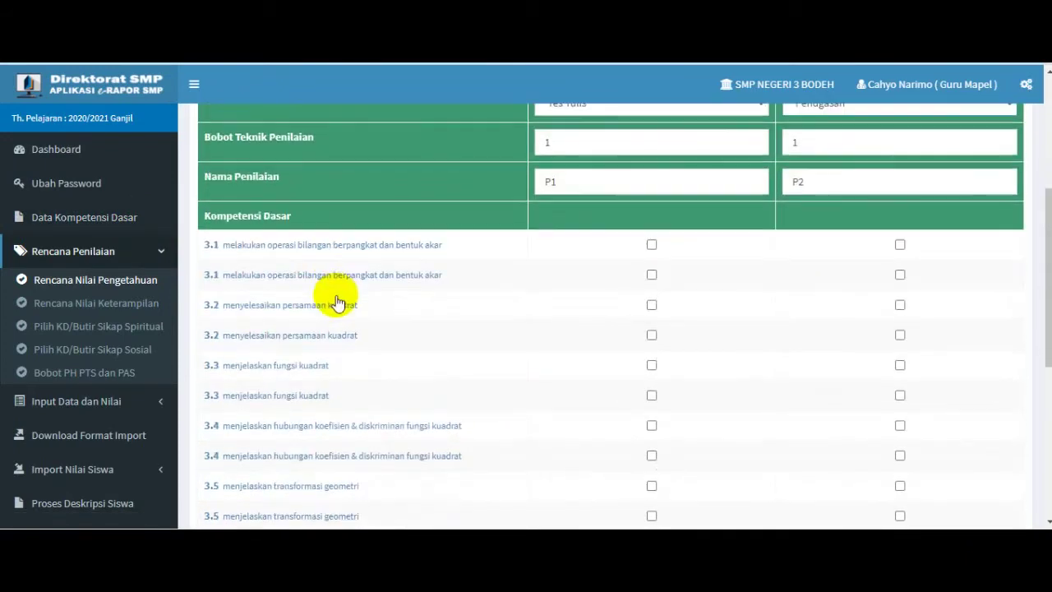
Step: Open the subject's basic competency data and select Matematika (Umum) as the subject
{"action": "left_click", "coordinate": [95, 220]}
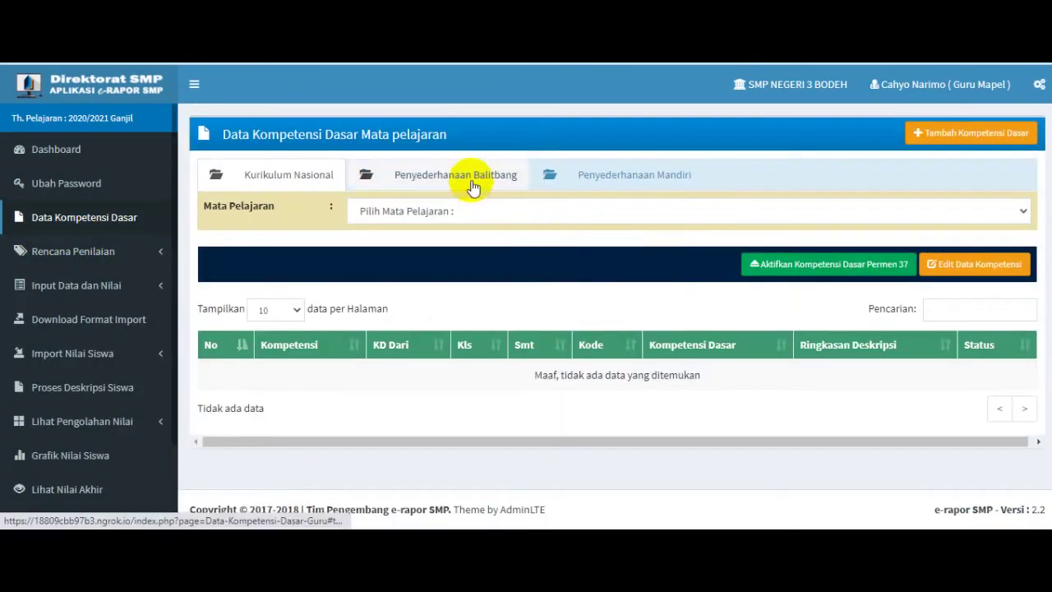
{"action": "left_click", "coordinate": [473, 185]}
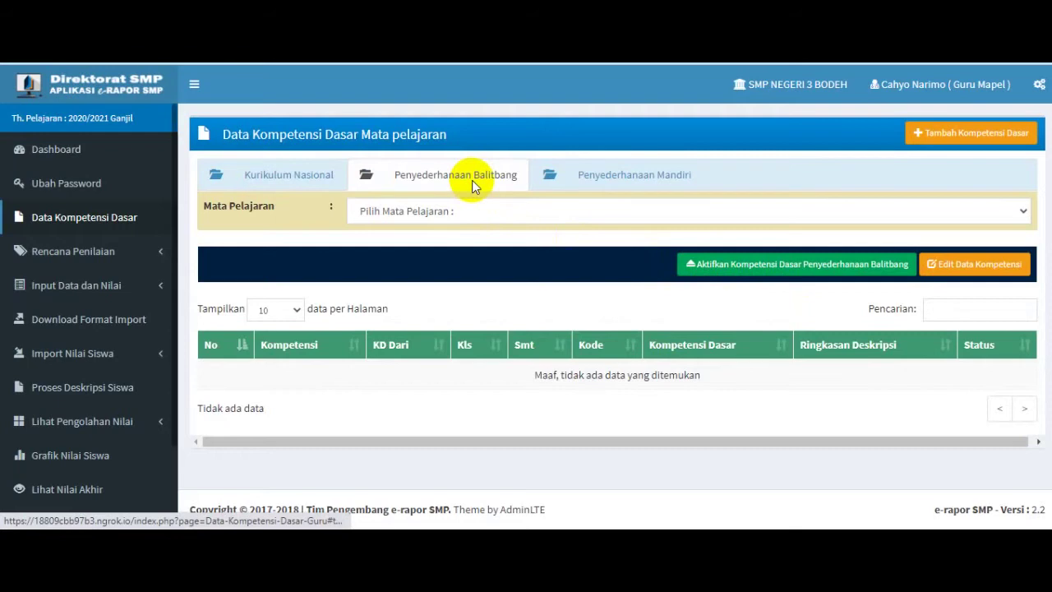
{"action": "left_click", "coordinate": [457, 212]}
{"action": "left_click", "coordinate": [458, 260]}
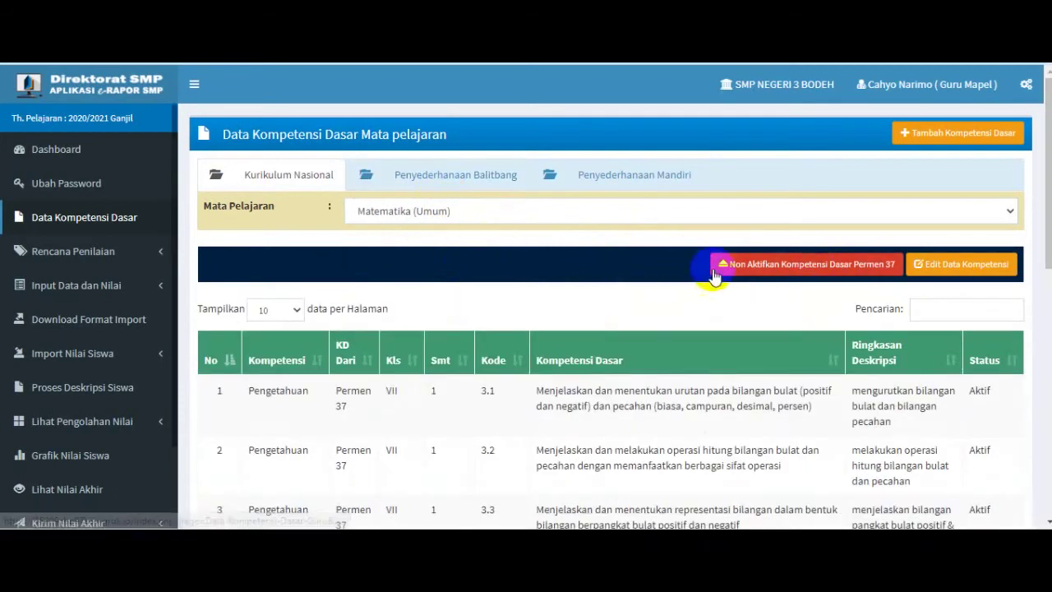
{"action": "left_click", "coordinate": [879, 270]}
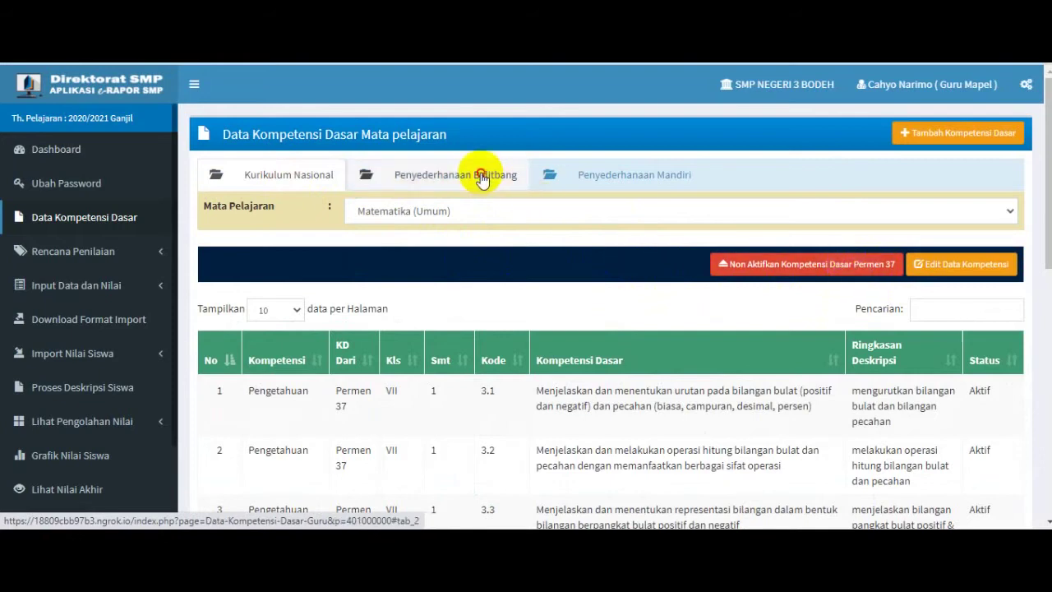
Step: Deactivate the Penyederhanaan Balitbang basic competencies for Matematika (Umum) and acknowledge the change
{"action": "left_click", "coordinate": [480, 175]}
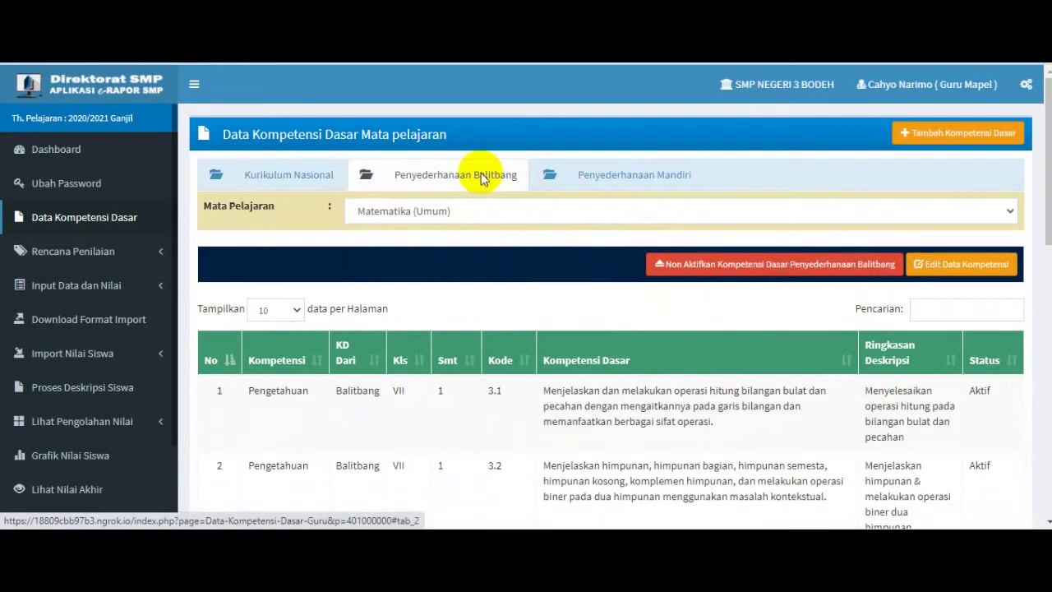
{"action": "left_click", "coordinate": [780, 273]}
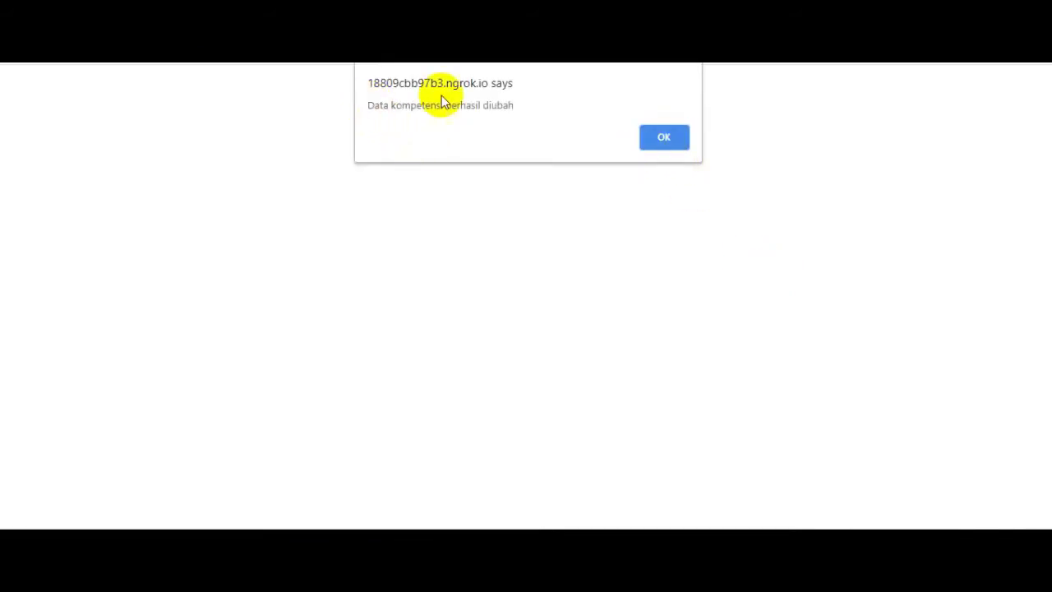
{"action": "left_click", "coordinate": [672, 140]}
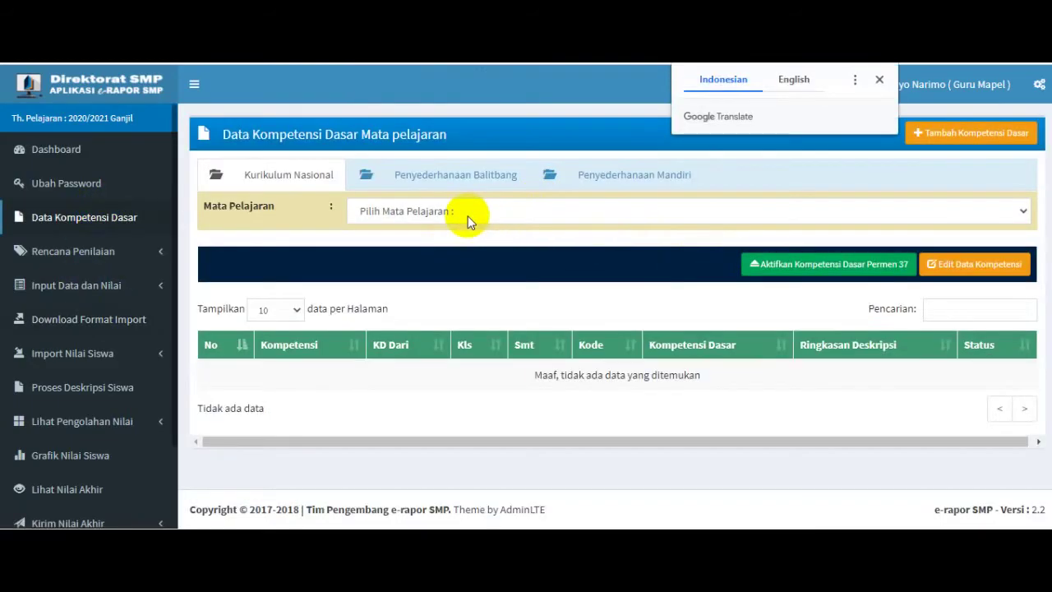
Step: Check the activation status of the Matematika (Umum) competencies under Kurikulum Nasional, Penyederhanaan Balitbang and Penyederhanaan Mandiri
{"action": "left_click", "coordinate": [465, 216]}
{"action": "left_click", "coordinate": [463, 263]}
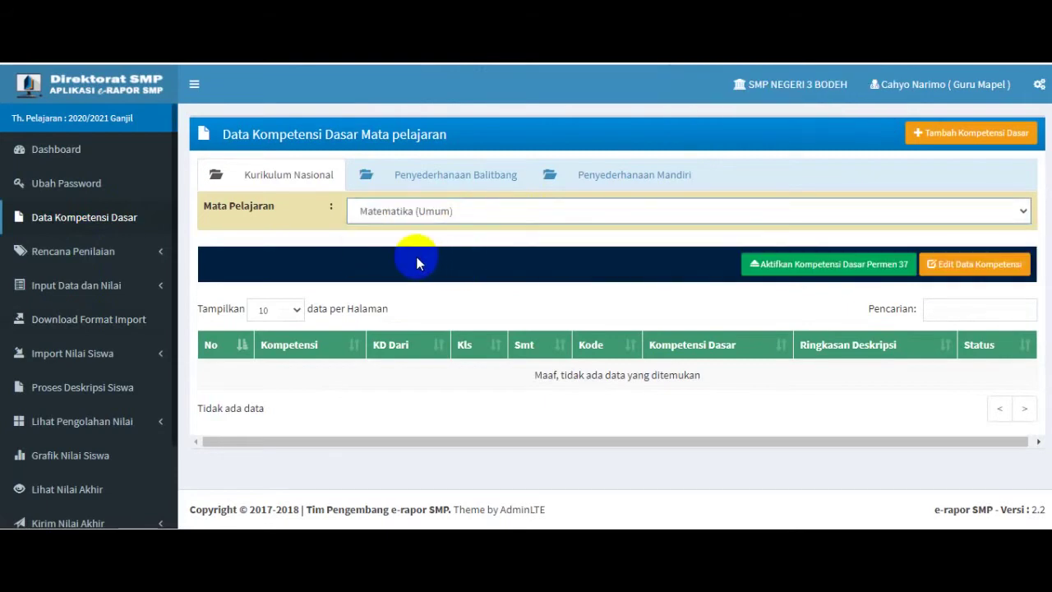
{"action": "left_click", "coordinate": [826, 266]}
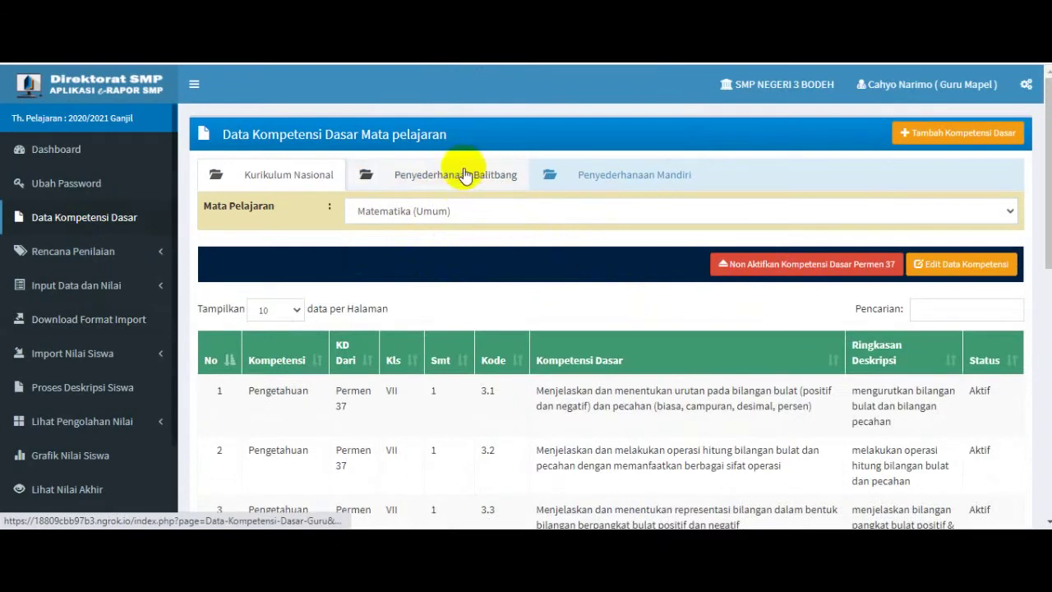
{"action": "left_click", "coordinate": [462, 175]}
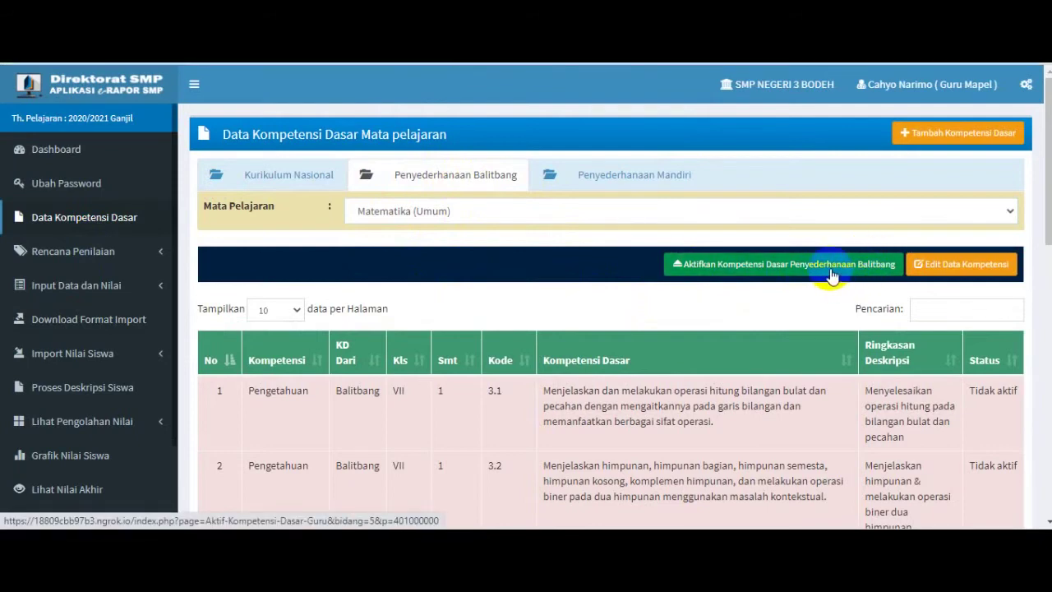
{"action": "left_click", "coordinate": [277, 177]}
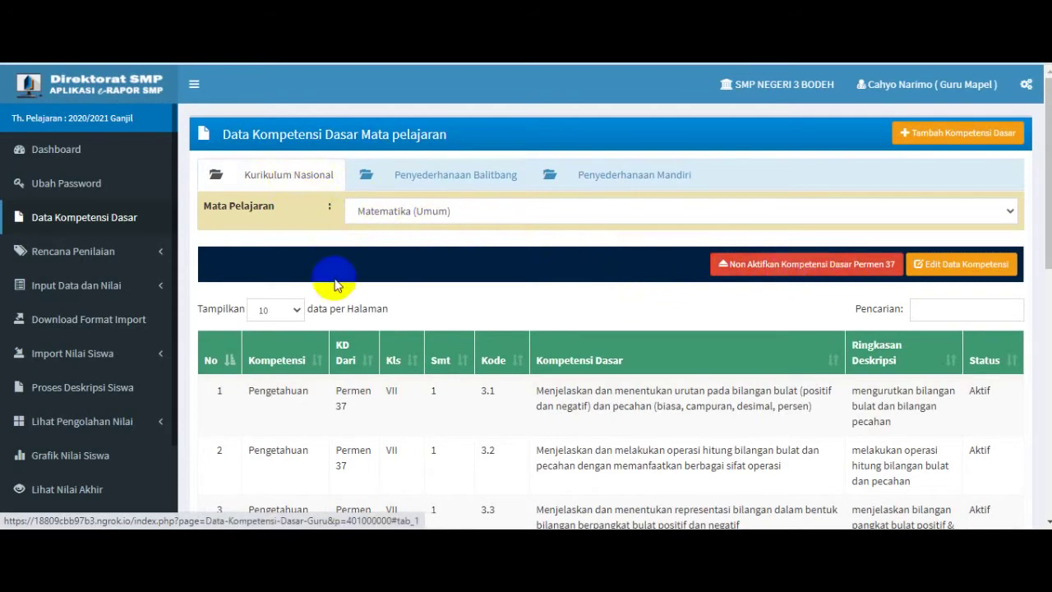
{"action": "left_click", "coordinate": [469, 178]}
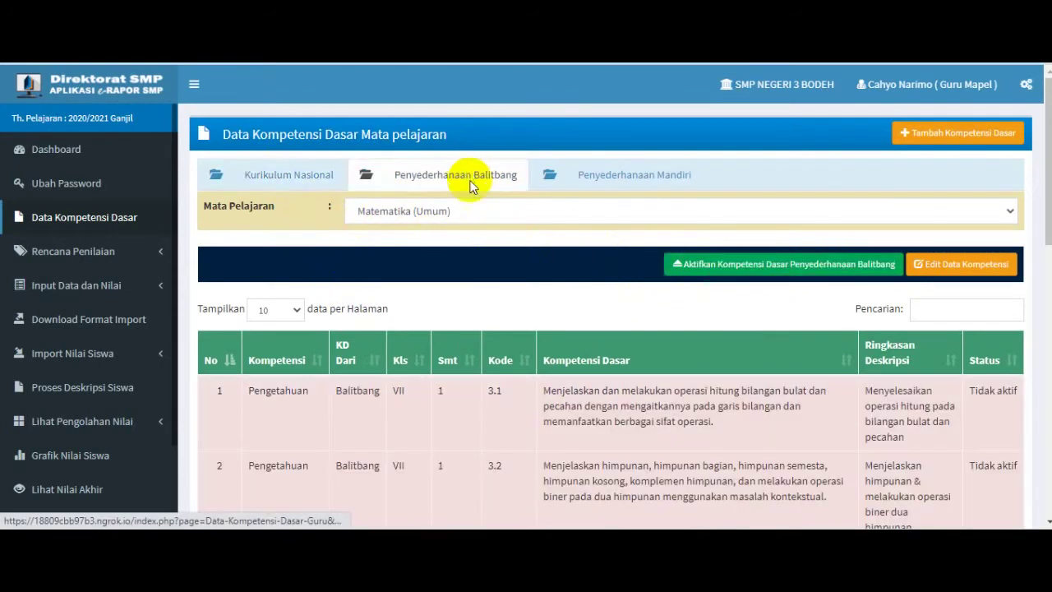
{"action": "left_click", "coordinate": [651, 174]}
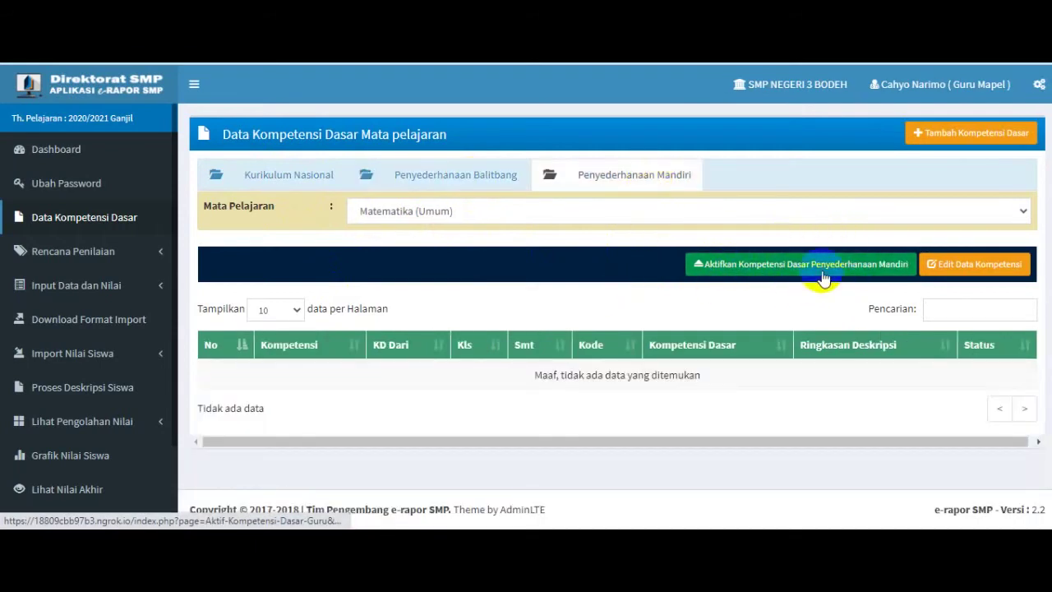
{"action": "left_click", "coordinate": [267, 174]}
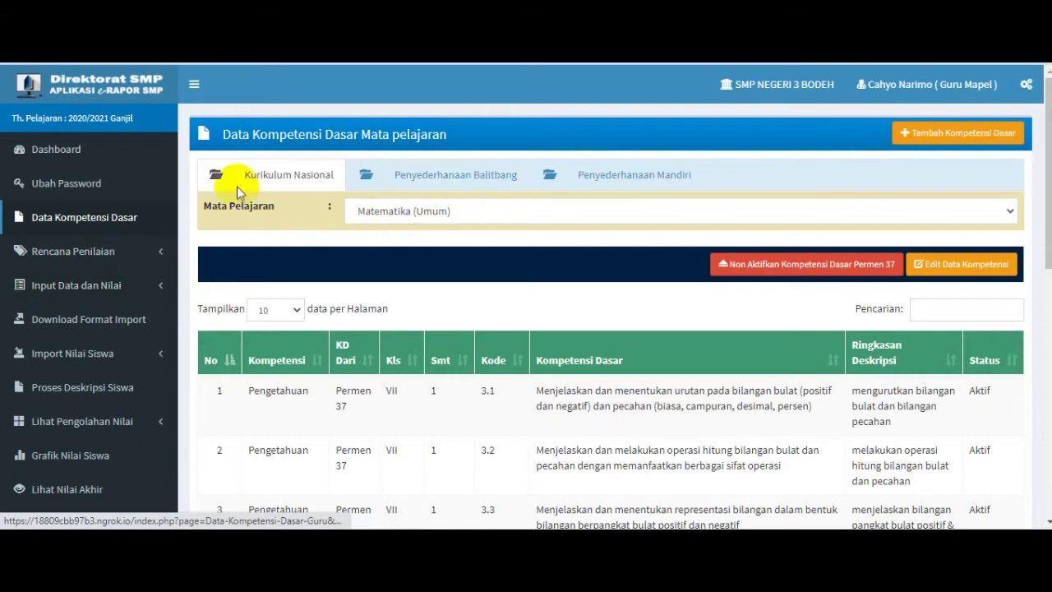
Step: Return to the knowledge assessment plan and select class 9D with the subject Matematika (Umum)
{"action": "left_click", "coordinate": [97, 258]}
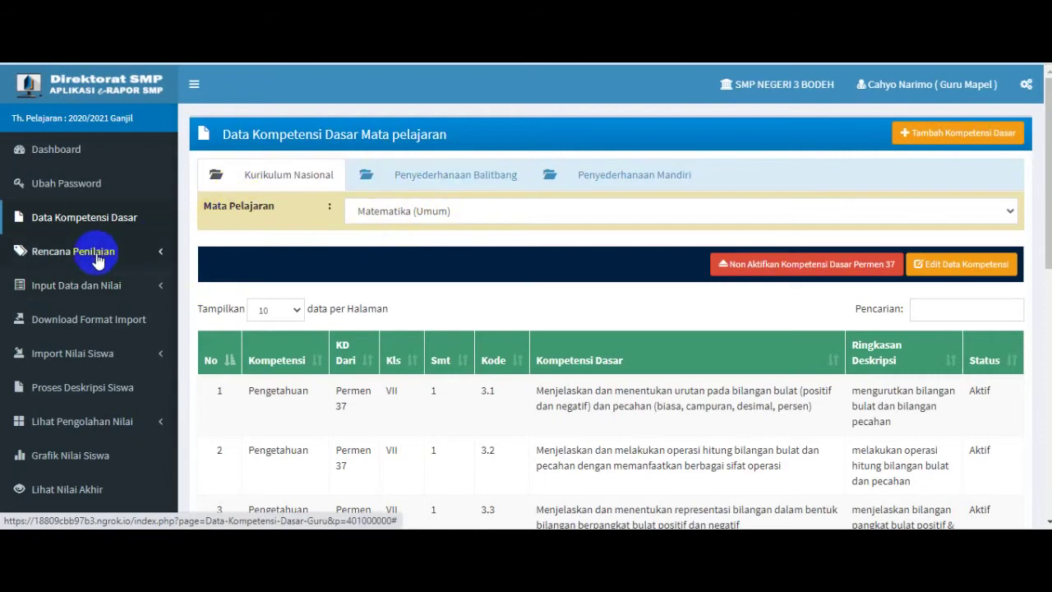
{"action": "left_click", "coordinate": [97, 258]}
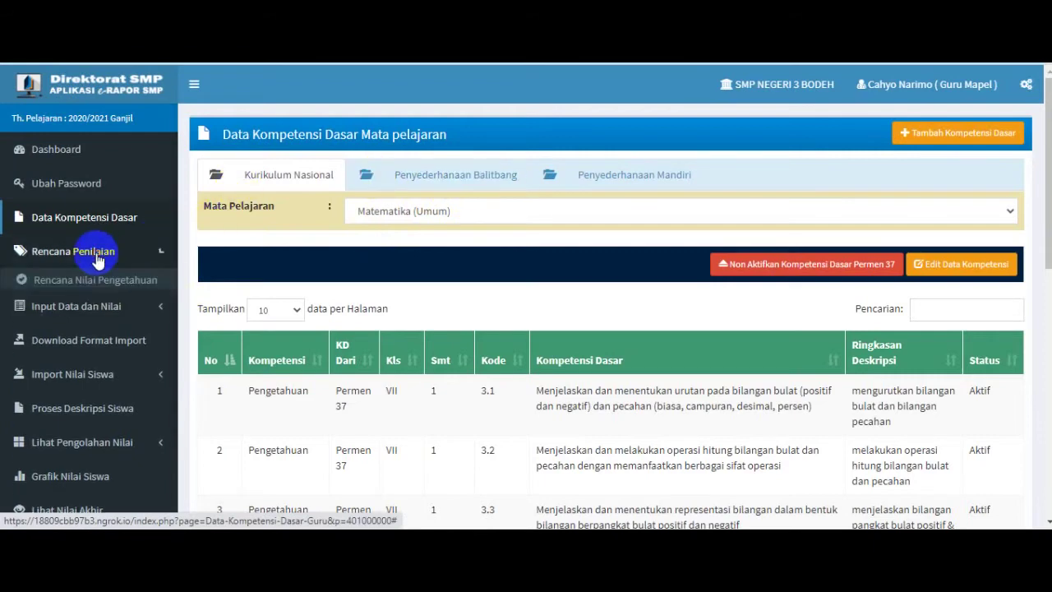
{"action": "left_click", "coordinate": [102, 281]}
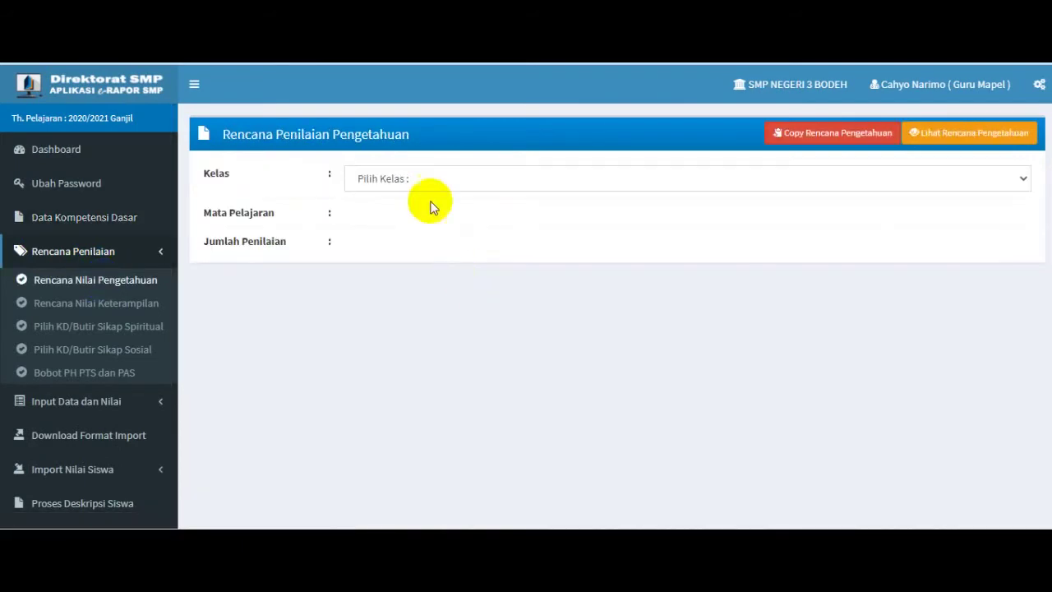
{"action": "left_click", "coordinate": [437, 180]}
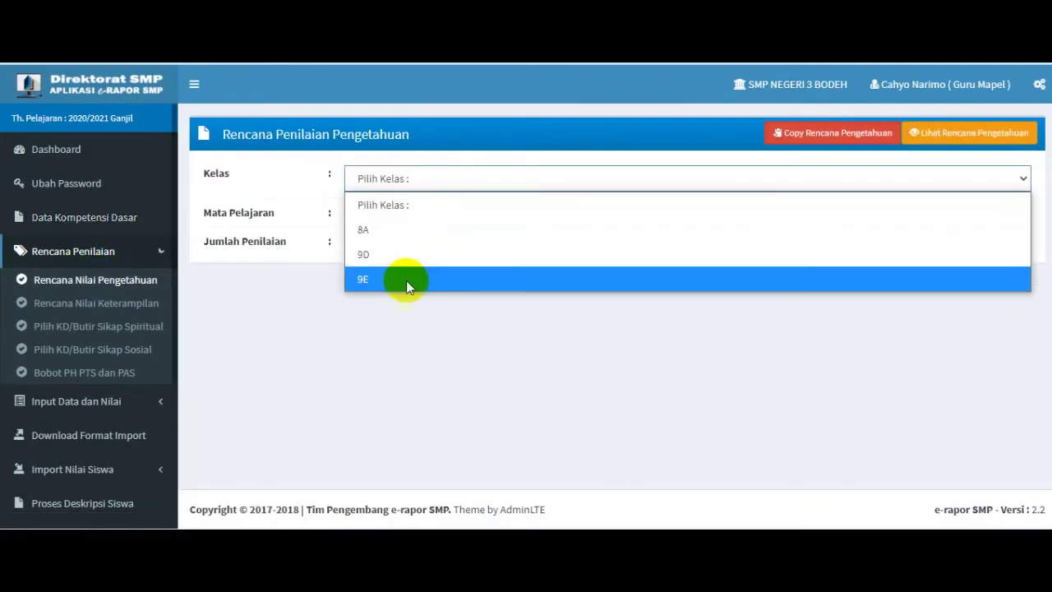
{"action": "left_click", "coordinate": [403, 254]}
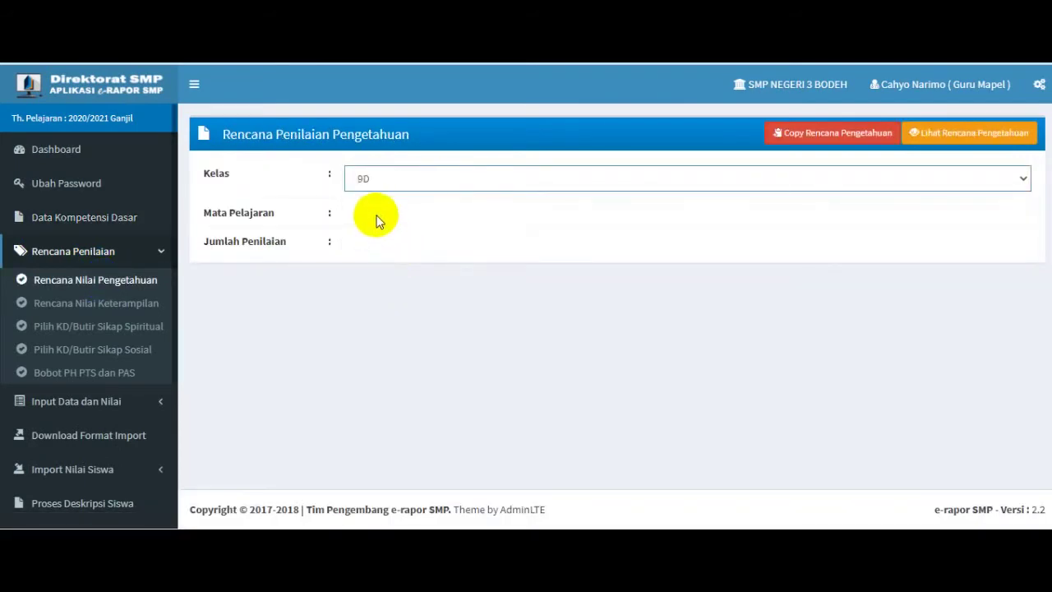
{"action": "left_click", "coordinate": [378, 220]}
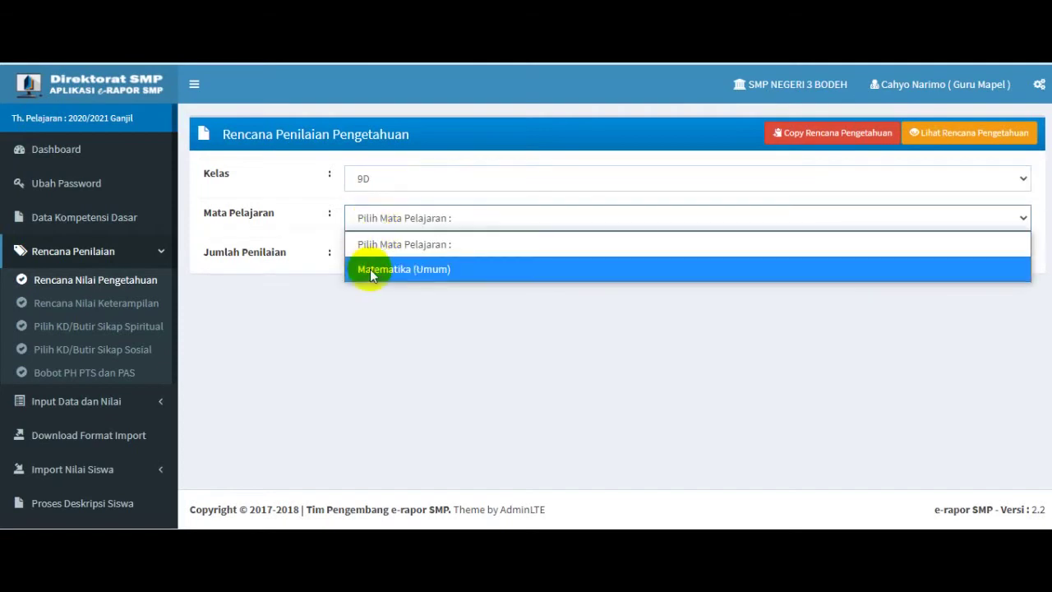
{"action": "left_click", "coordinate": [371, 268]}
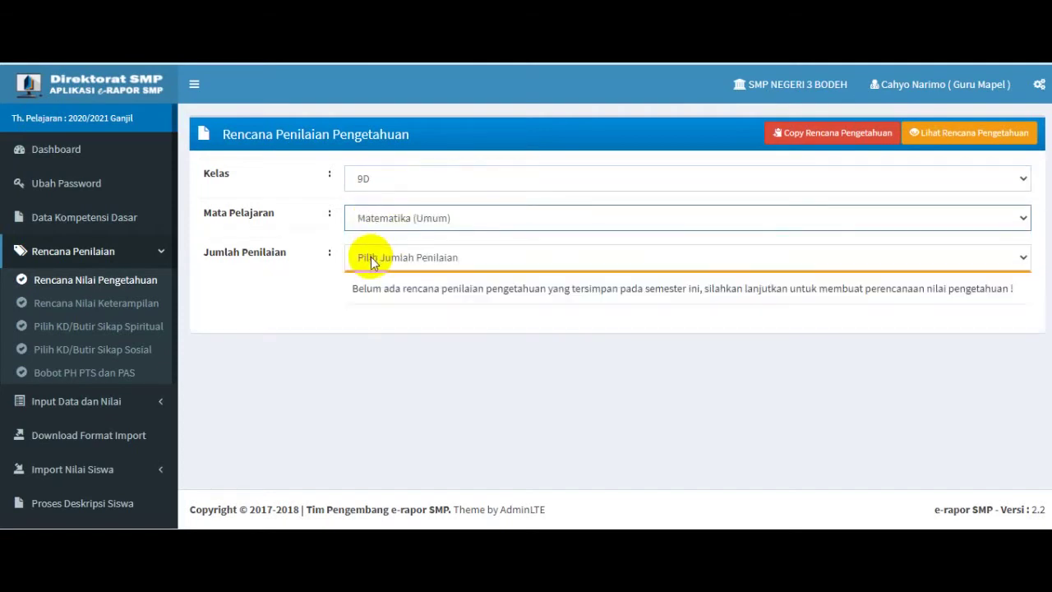
Step: Plan 2 assessments for class 9D, with Tes Tulis as the P.1 technique and Penugasan as the P.2 technique
{"action": "left_click", "coordinate": [369, 257]}
{"action": "left_click", "coordinate": [382, 333]}
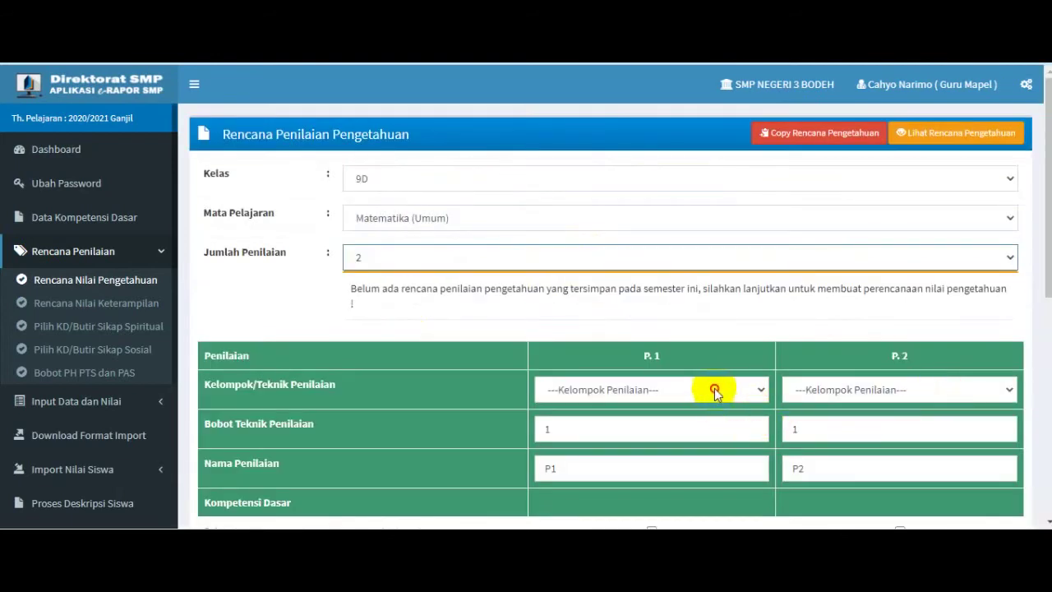
{"action": "left_click", "coordinate": [716, 390]}
{"action": "left_click", "coordinate": [711, 437]}
{"action": "left_click", "coordinate": [854, 392]}
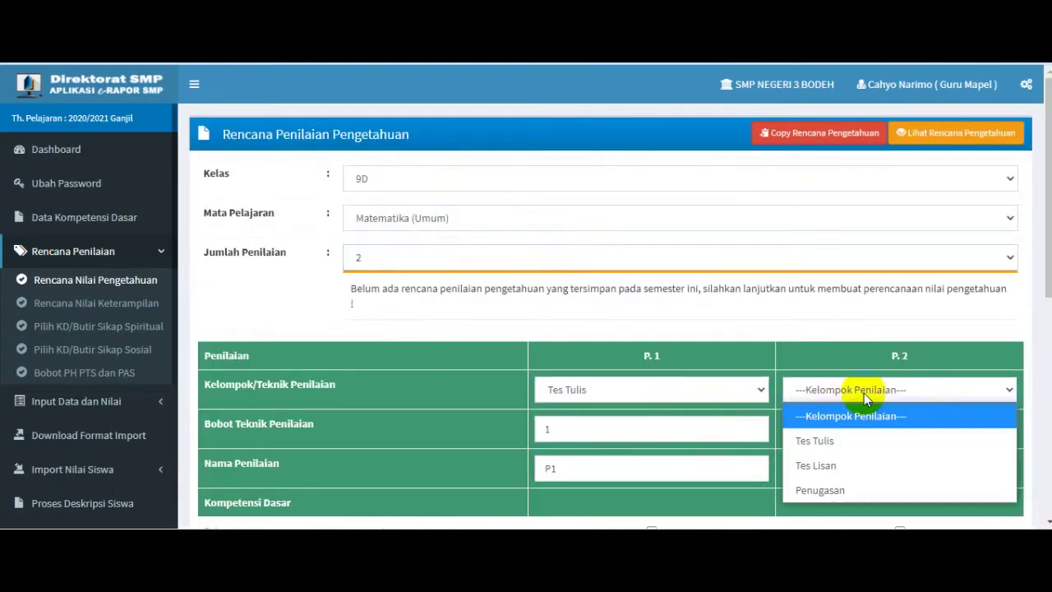
{"action": "left_click", "coordinate": [864, 490]}
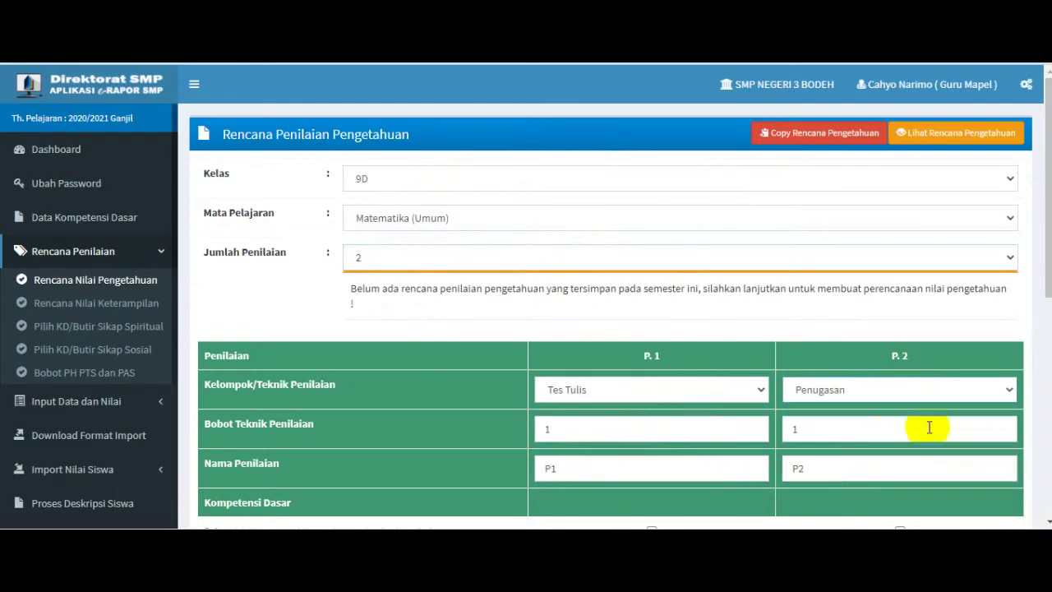
Step: Assign Kompetensi Dasar 3.2, 3.3 and 3.5 to assessment P.1, and 3.1 and 3.4 to assessment P.2
{"action": "scroll", "coordinate": [1042, 273], "scroll_direction": "down", "scroll_amount": 4}
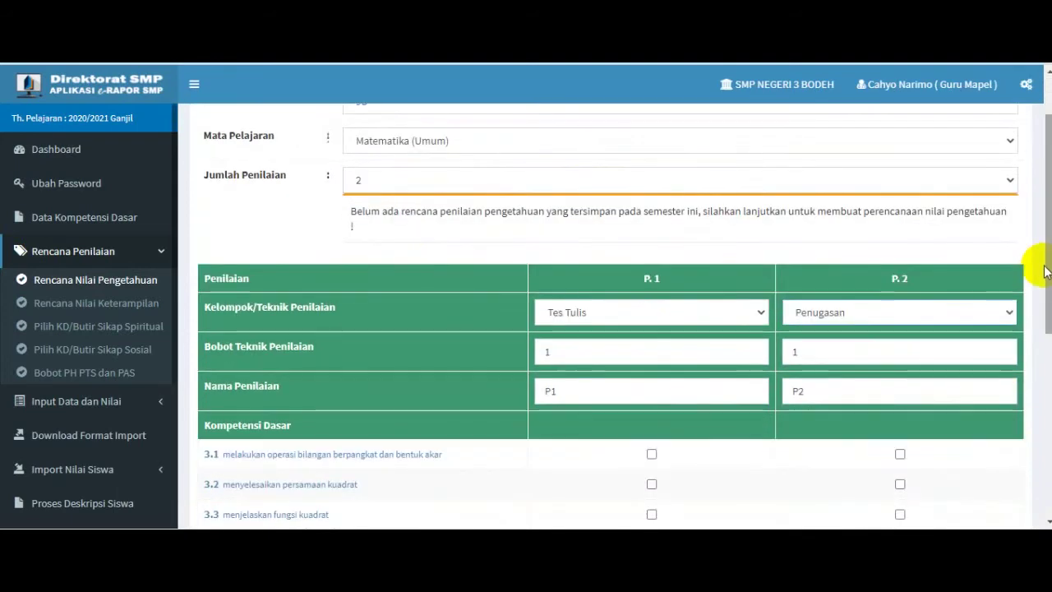
{"action": "scroll", "coordinate": [1039, 279], "scroll_direction": "up", "scroll_amount": 1}
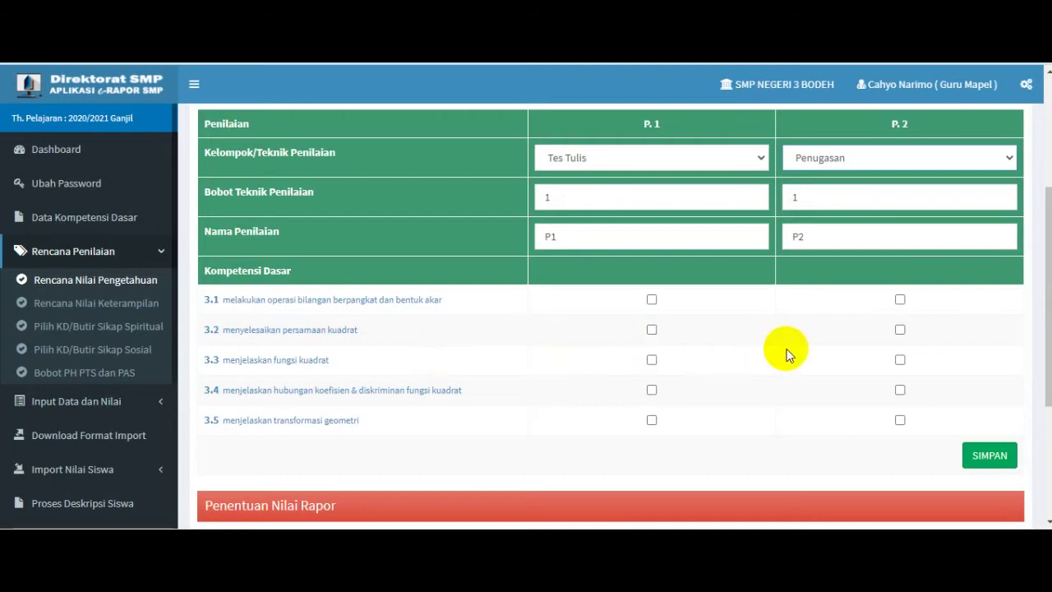
{"action": "scroll", "coordinate": [786, 354], "scroll_direction": "up", "scroll_amount": 2}
{"action": "scroll", "coordinate": [791, 352], "scroll_direction": "down", "scroll_amount": 1}
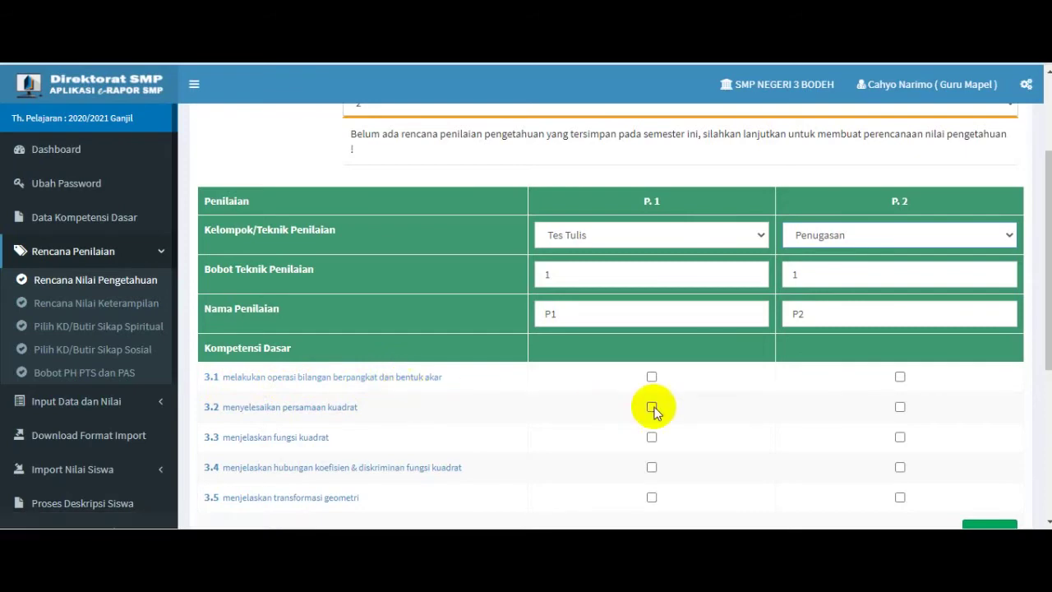
{"action": "left_click", "coordinate": [652, 377]}
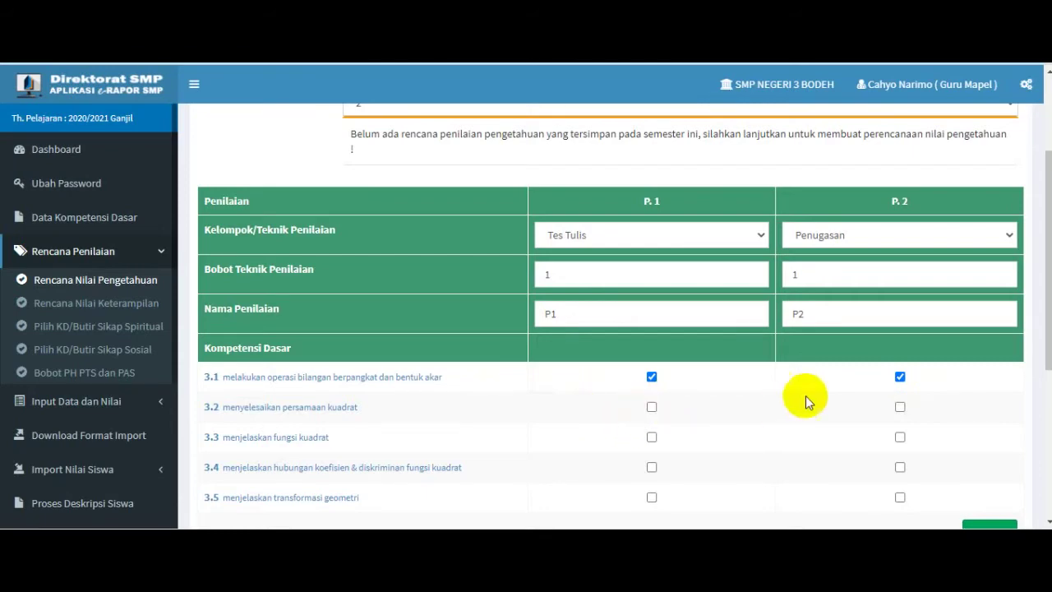
{"action": "left_click", "coordinate": [652, 377]}
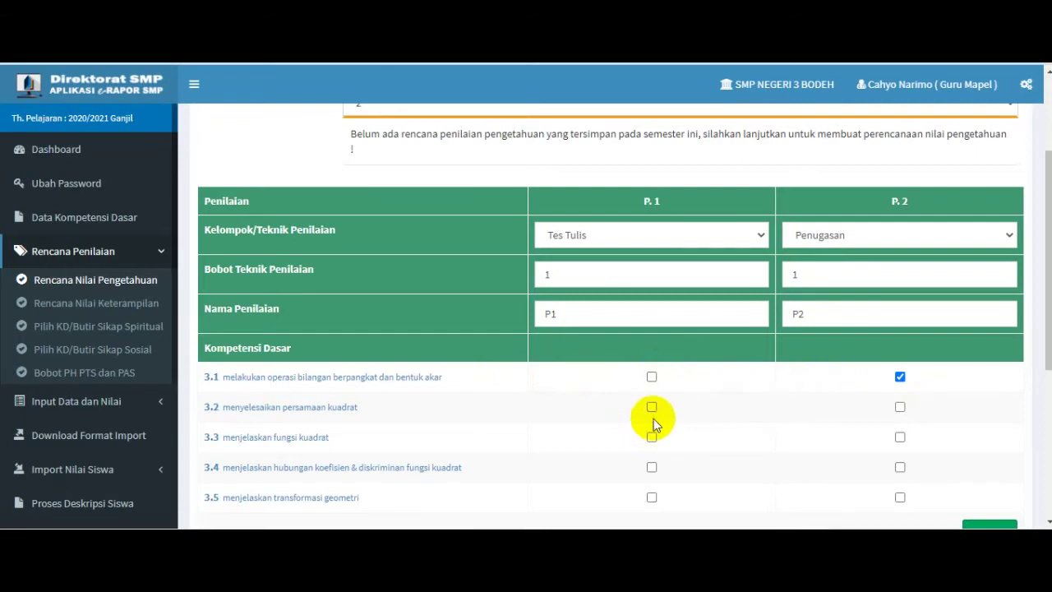
{"action": "left_click", "coordinate": [651, 406]}
{"action": "left_click", "coordinate": [654, 438]}
{"action": "scroll", "coordinate": [771, 454], "scroll_direction": "down", "scroll_amount": 1}
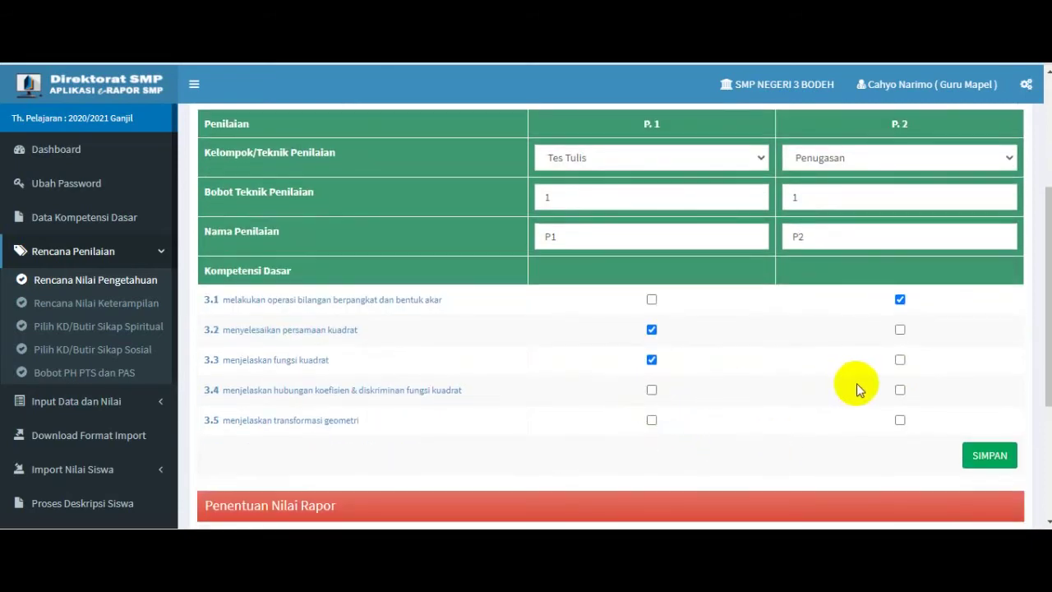
{"action": "left_click", "coordinate": [899, 391]}
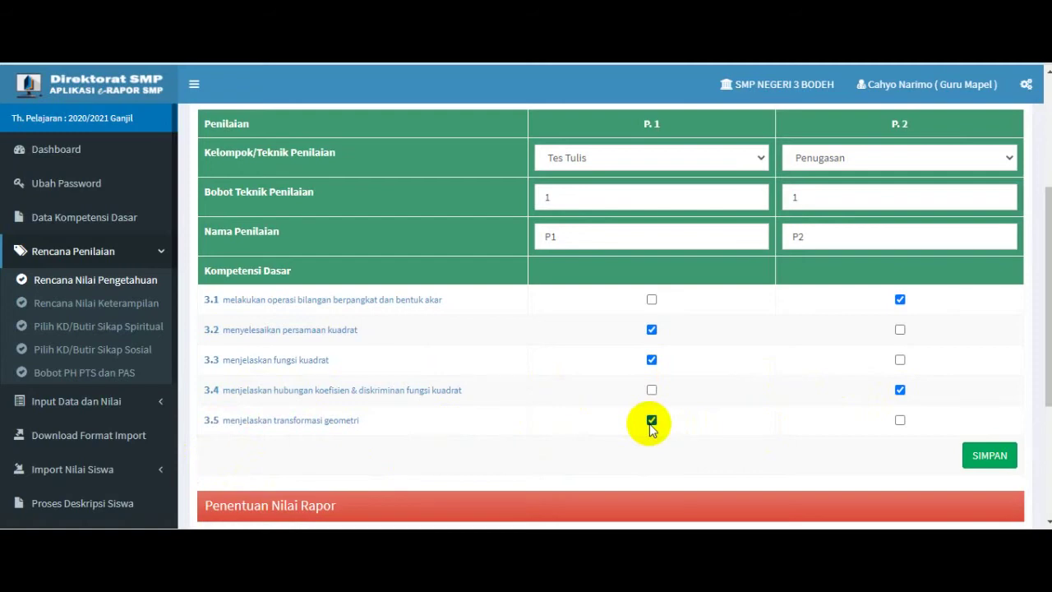
Step: Save the knowledge assessment plan for class 9D and accept both confirmation dialogs
{"action": "left_click", "coordinate": [990, 462]}
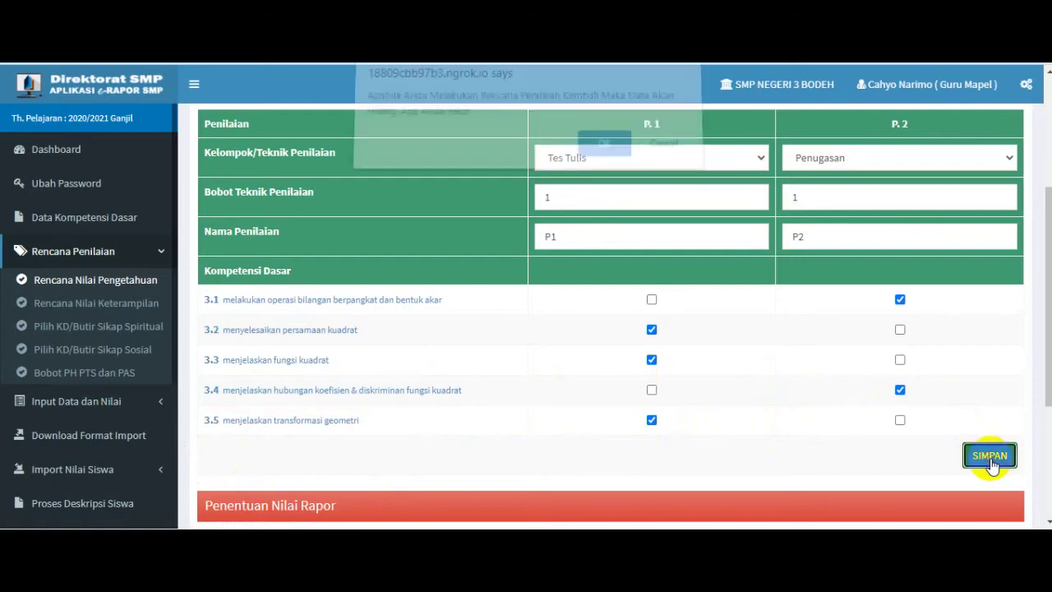
{"action": "left_click", "coordinate": [602, 157]}
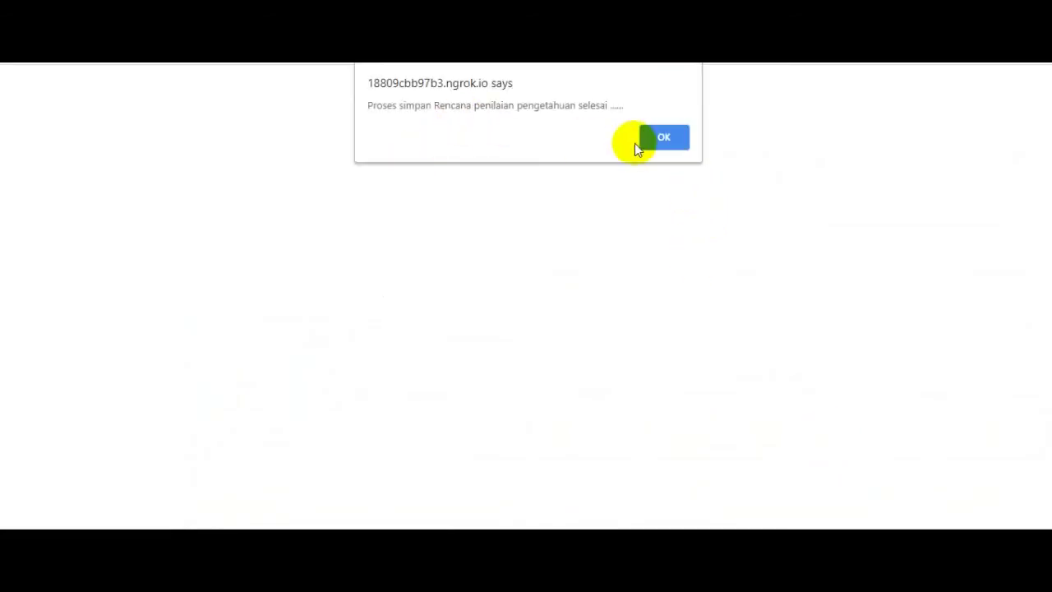
{"action": "left_click", "coordinate": [662, 138]}
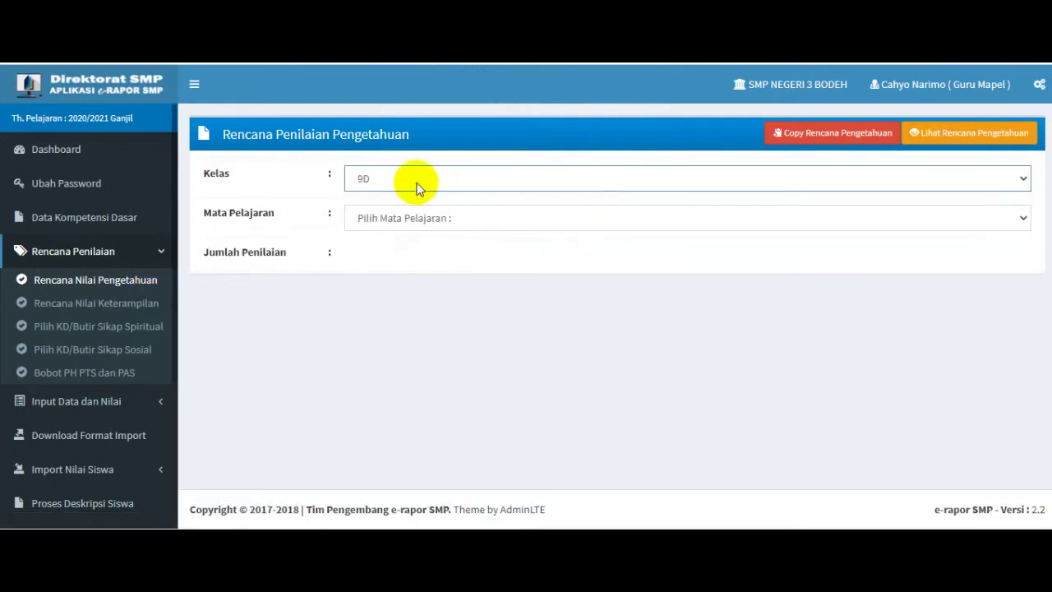
{"action": "left_click", "coordinate": [417, 180]}
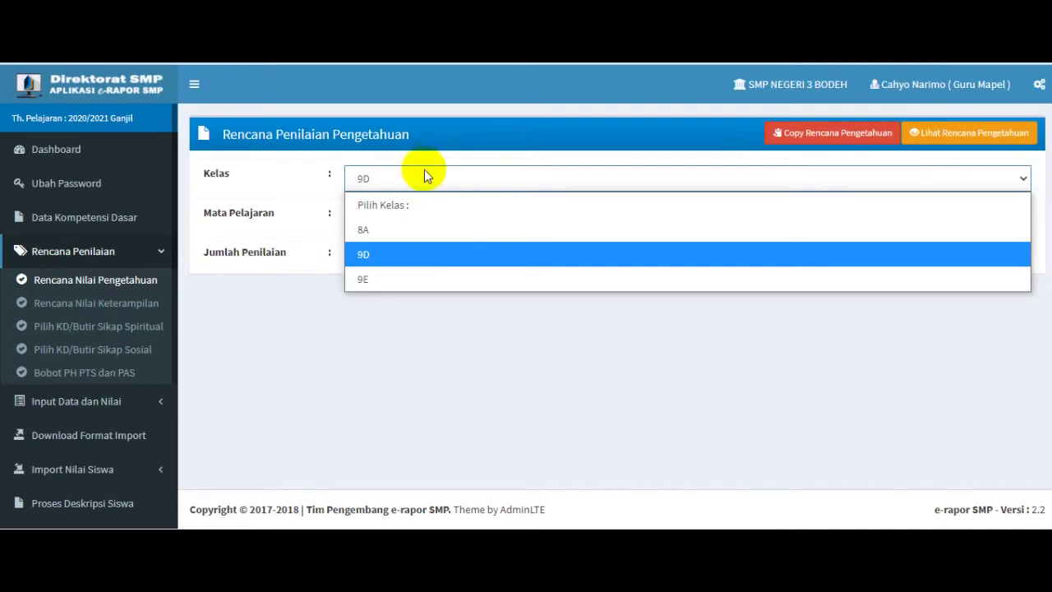
{"action": "left_click", "coordinate": [693, 154]}
{"action": "left_click", "coordinate": [845, 143]}
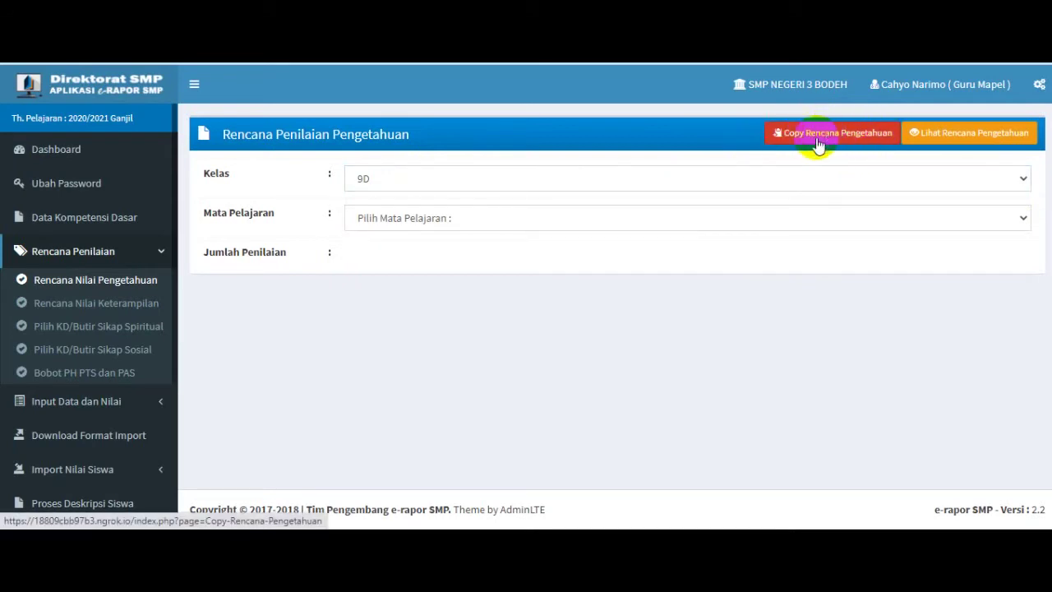
Step: Select class 9D, Matematika (Umum) and 2 assessments again in the knowledge plan form and review the form for replanning
{"action": "left_click", "coordinate": [724, 179]}
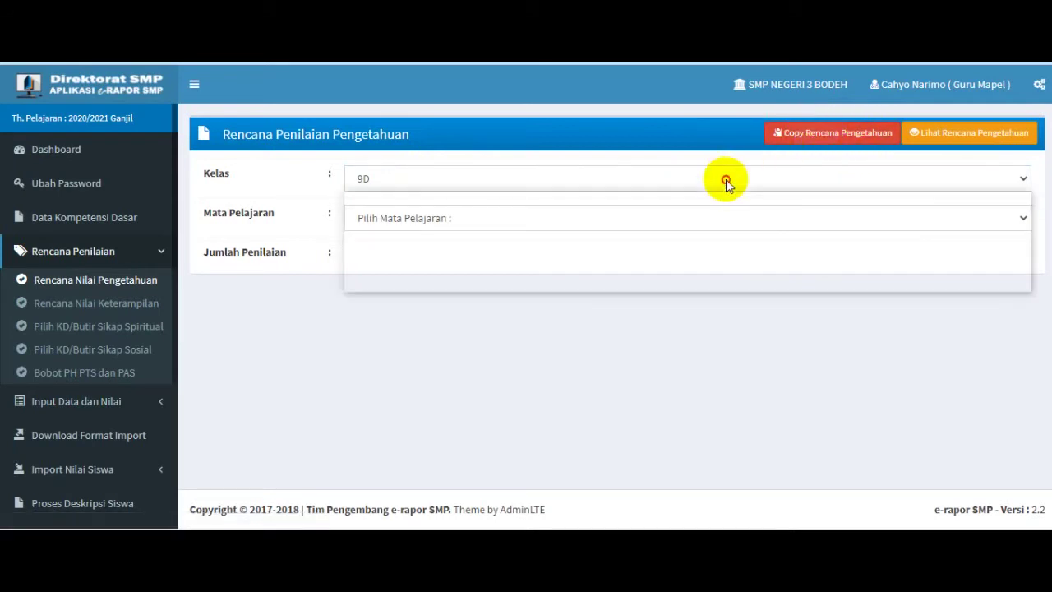
{"action": "left_click", "coordinate": [678, 255]}
{"action": "left_click", "coordinate": [559, 217]}
{"action": "left_click", "coordinate": [475, 260]}
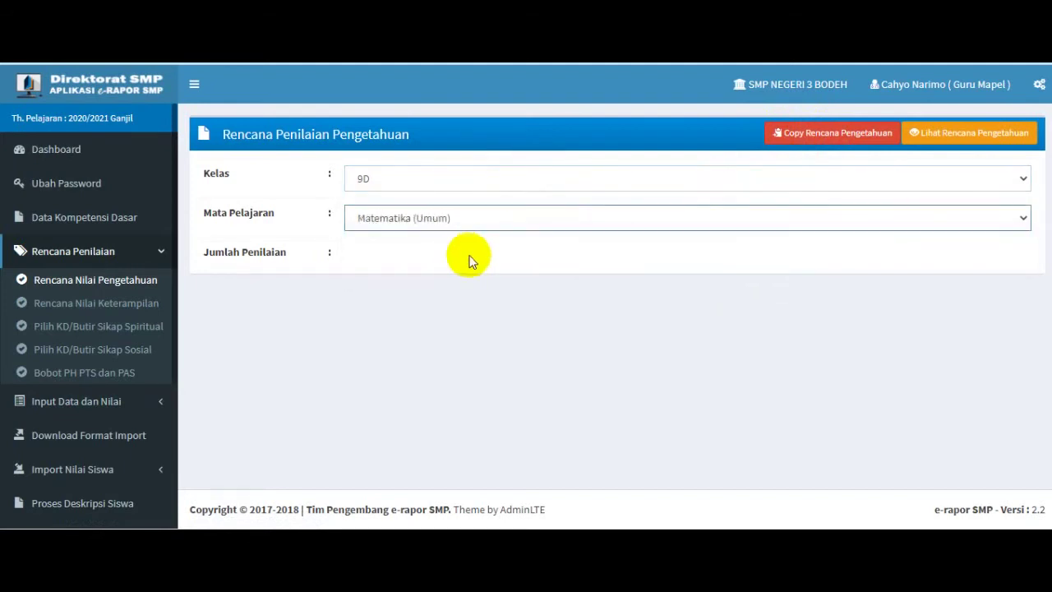
{"action": "left_click", "coordinate": [440, 257]}
{"action": "left_click", "coordinate": [396, 333]}
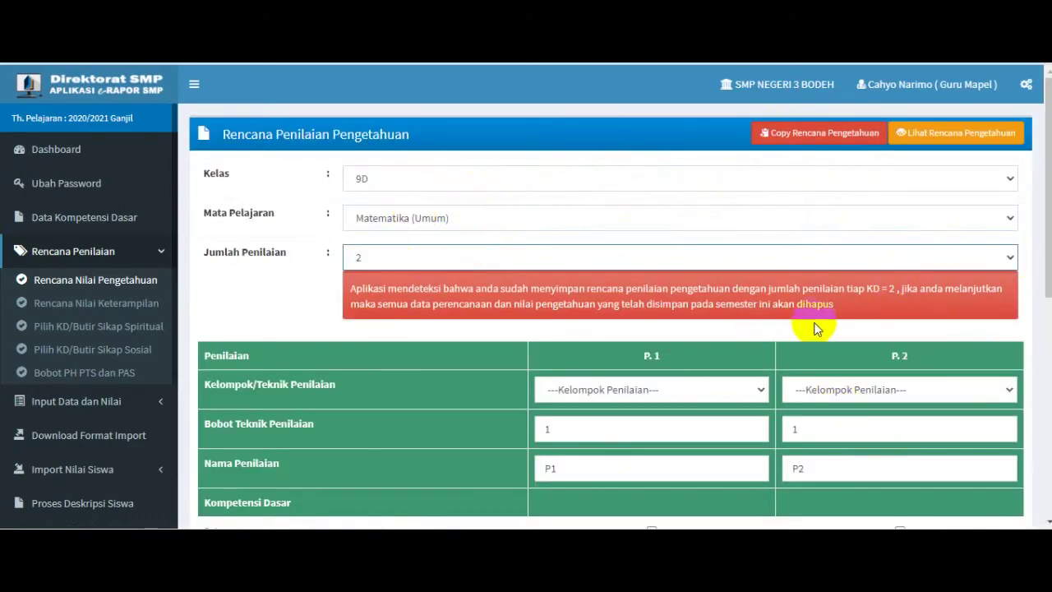
{"action": "scroll", "coordinate": [816, 328], "scroll_direction": "down", "scroll_amount": 1}
{"action": "scroll", "coordinate": [816, 329], "scroll_direction": "down", "scroll_amount": 1}
{"action": "scroll", "coordinate": [811, 323], "scroll_direction": "down", "scroll_amount": 2}
{"action": "scroll", "coordinate": [810, 326], "scroll_direction": "up", "scroll_amount": 4}
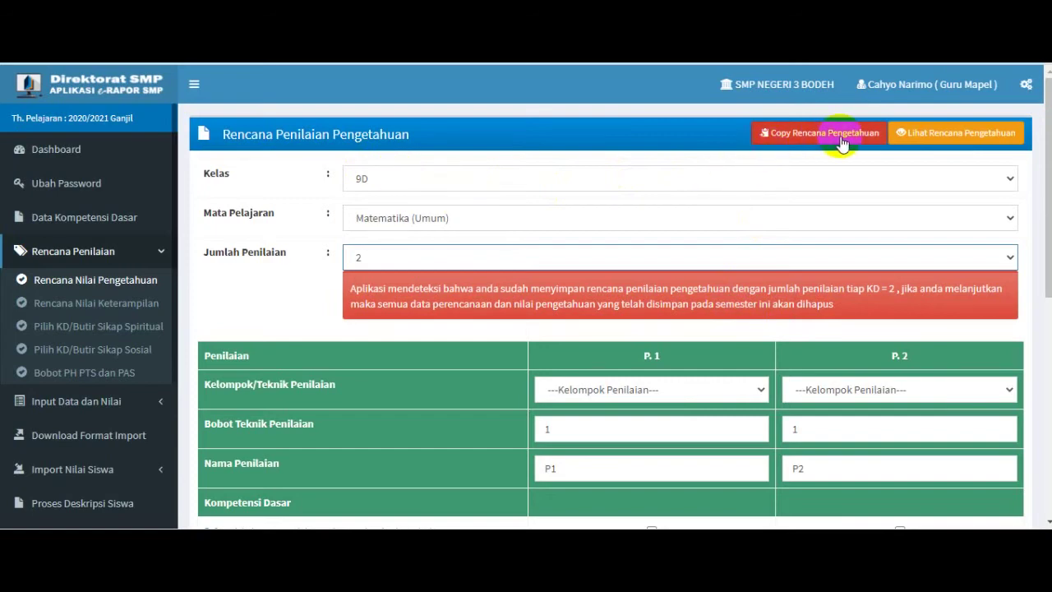
Step: View the saved knowledge assessment plan for class 9D in Matematika (Umum) and review its competencies, techniques and weights
{"action": "left_click", "coordinate": [983, 143]}
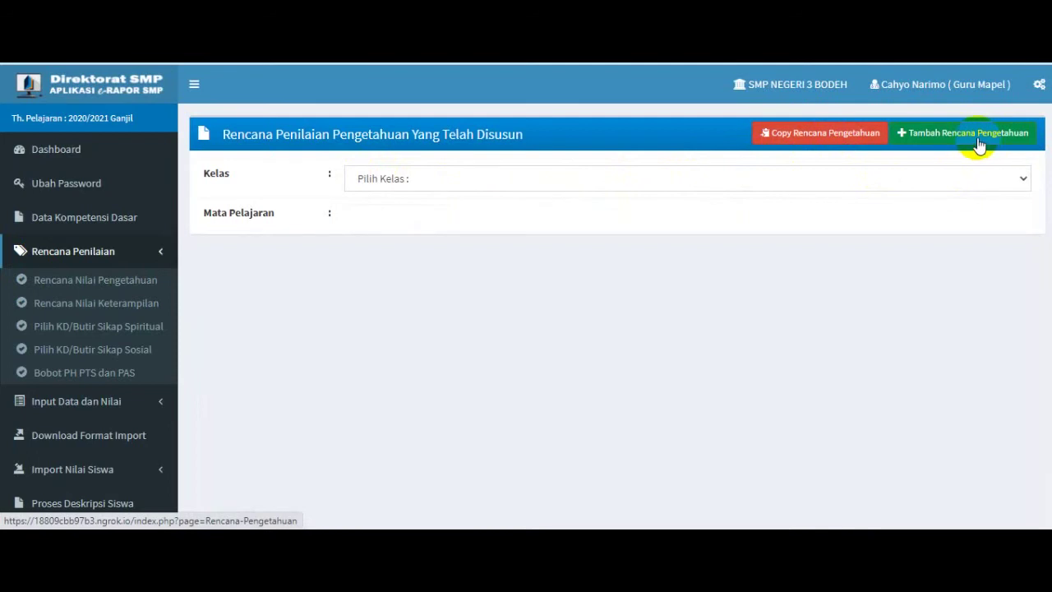
{"action": "left_click", "coordinate": [881, 180]}
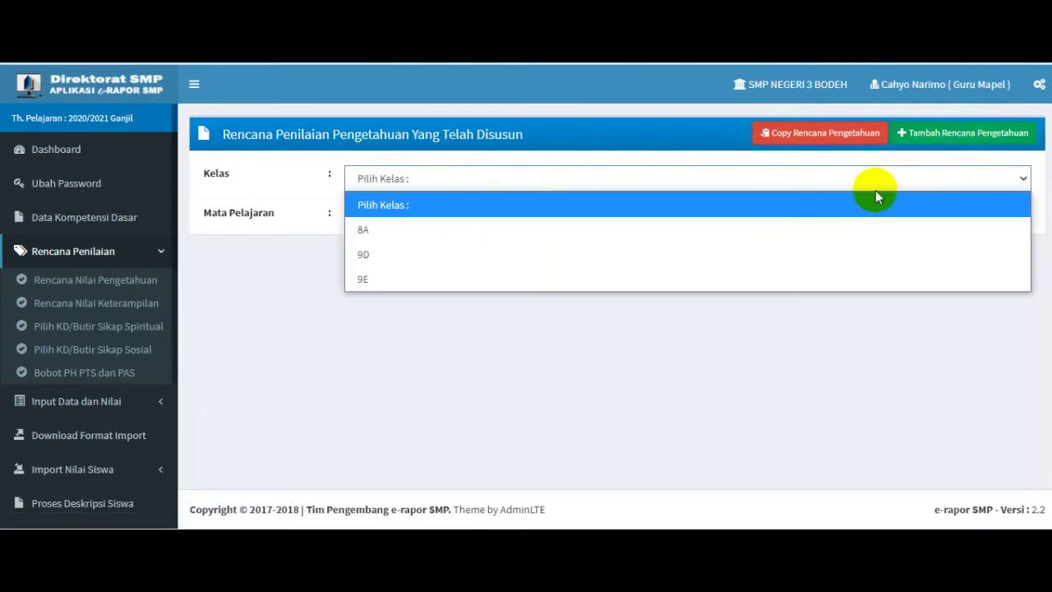
{"action": "left_click", "coordinate": [880, 250]}
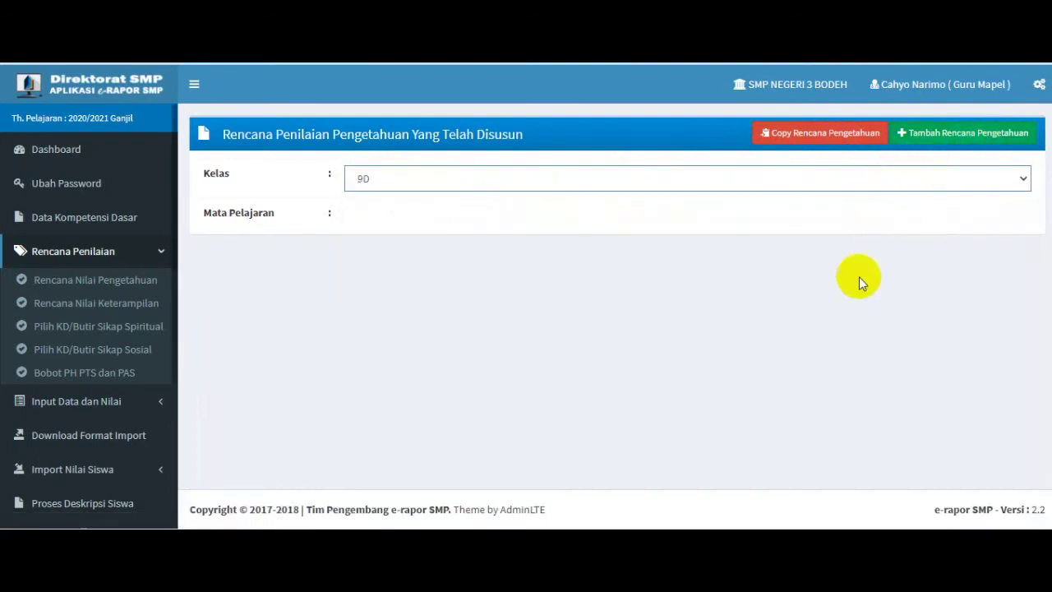
{"action": "left_click", "coordinate": [662, 220]}
{"action": "left_click", "coordinate": [643, 264]}
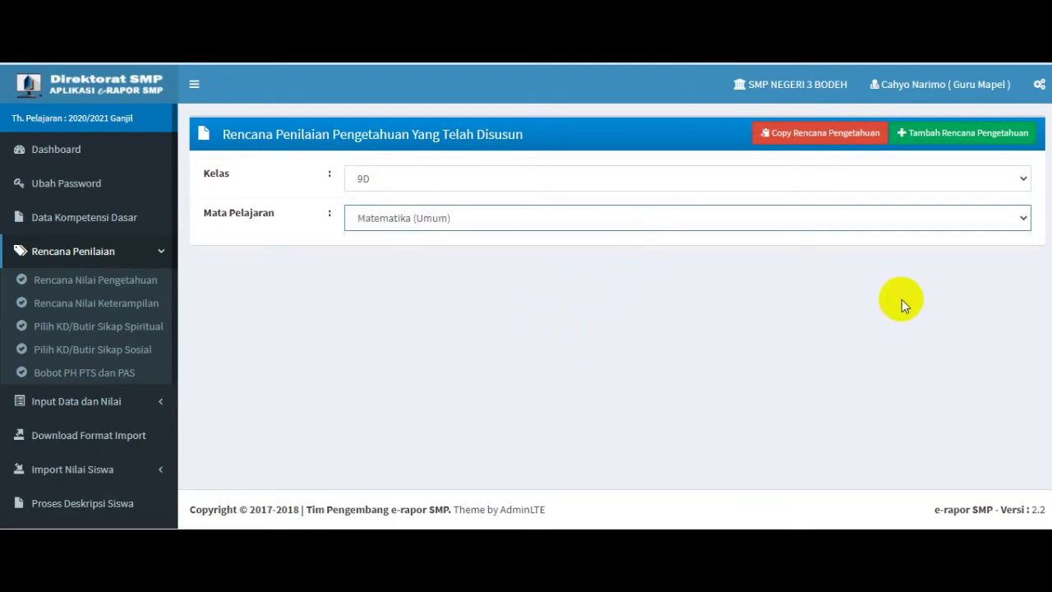
{"action": "scroll", "coordinate": [548, 341], "scroll_direction": "down", "scroll_amount": 1}
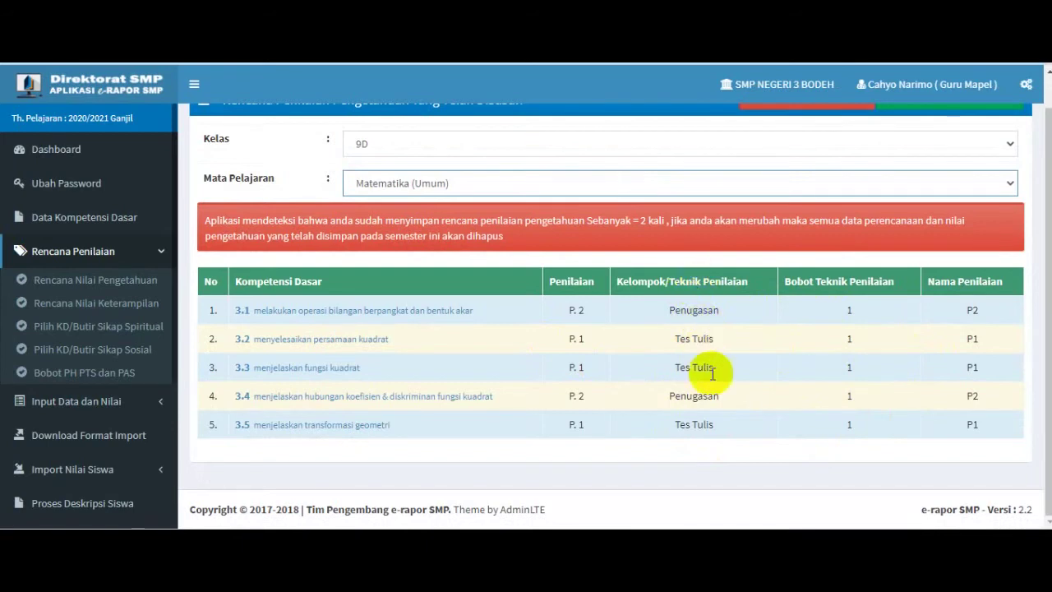
{"action": "scroll", "coordinate": [695, 332], "scroll_direction": "up", "scroll_amount": 1}
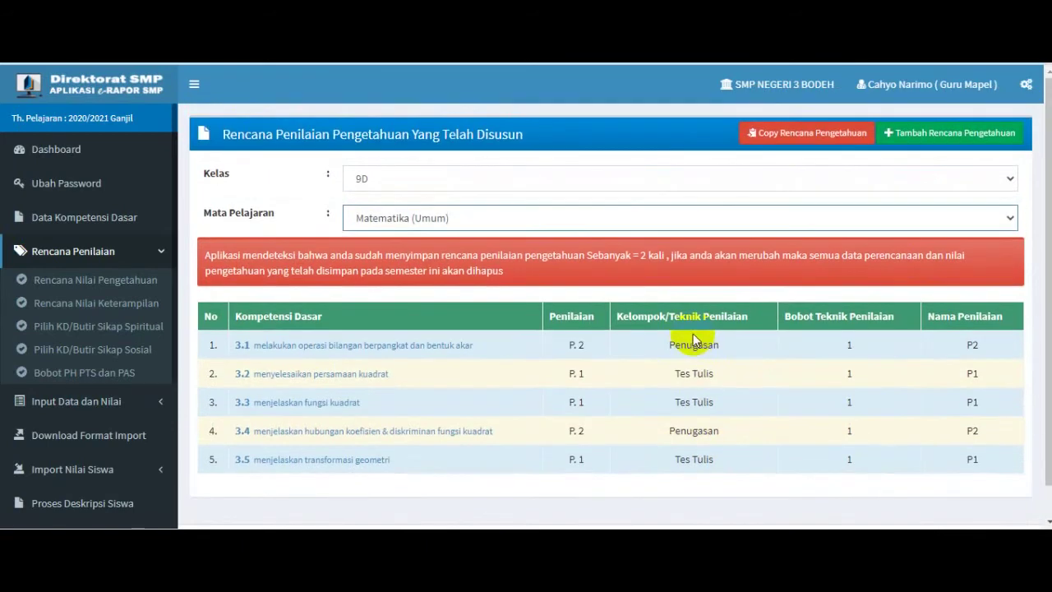
Step: Start the skills assessment plan (Rencana Nilai Keterampilan) for class 9D in Matematika (Umum) with 3 assessments
{"action": "left_click", "coordinate": [130, 304]}
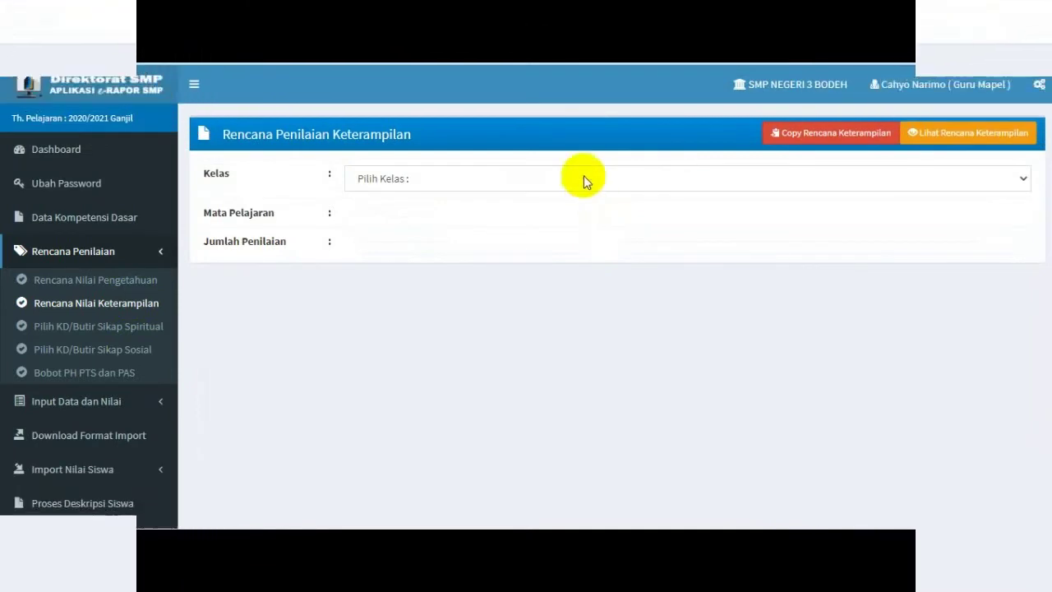
{"action": "left_click", "coordinate": [583, 179]}
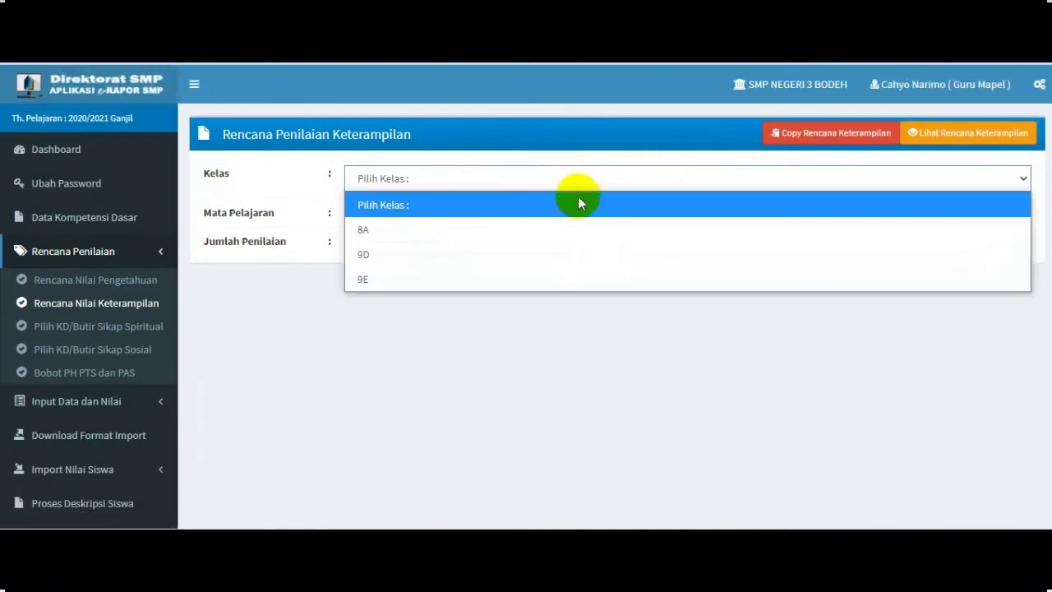
{"action": "left_click", "coordinate": [559, 254]}
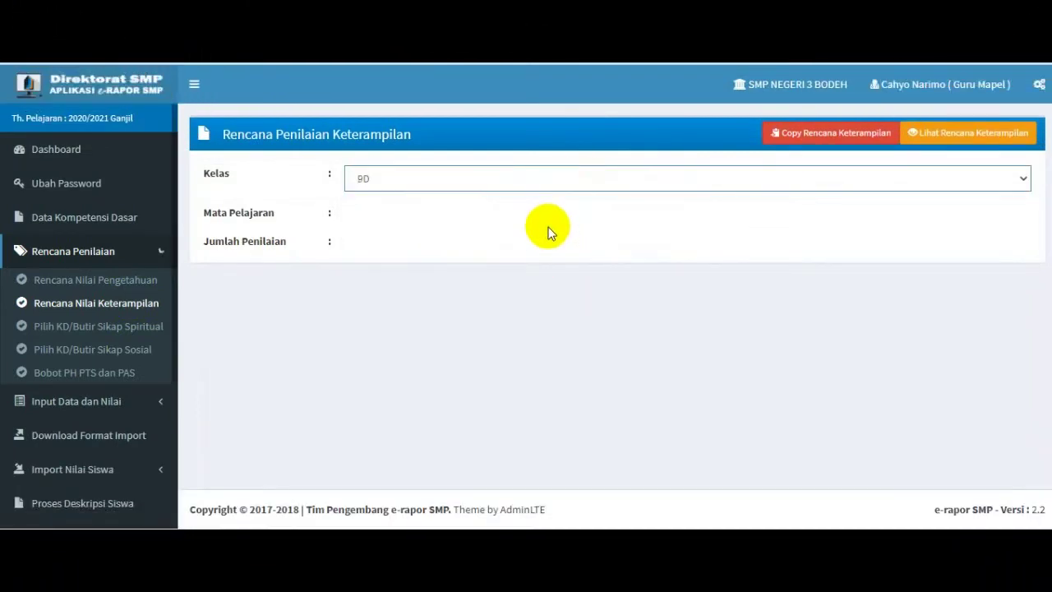
{"action": "left_click", "coordinate": [545, 219]}
{"action": "left_click", "coordinate": [546, 267]}
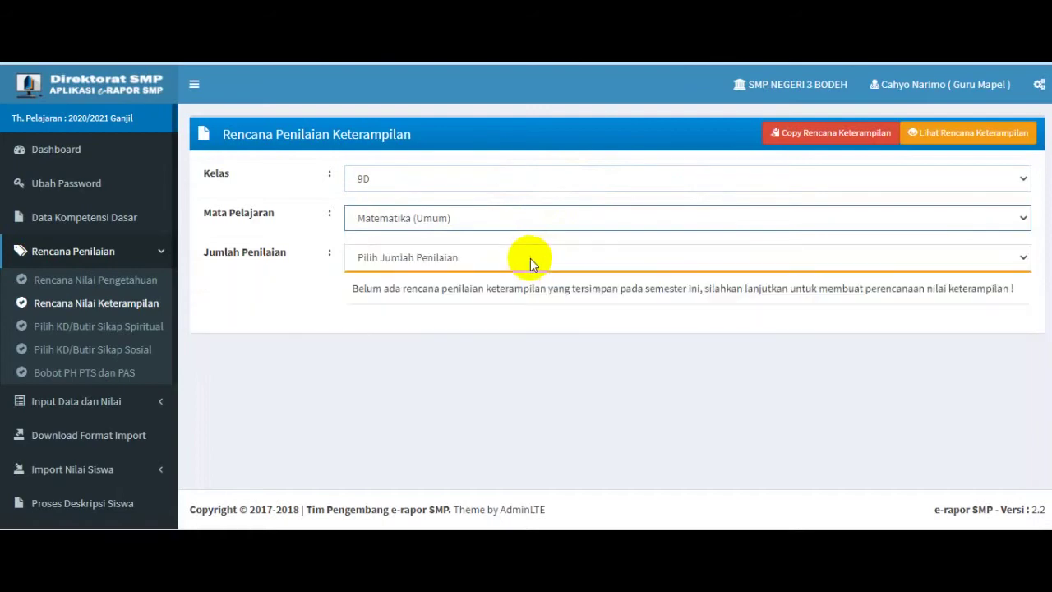
{"action": "left_click", "coordinate": [532, 262]}
{"action": "left_click", "coordinate": [550, 350]}
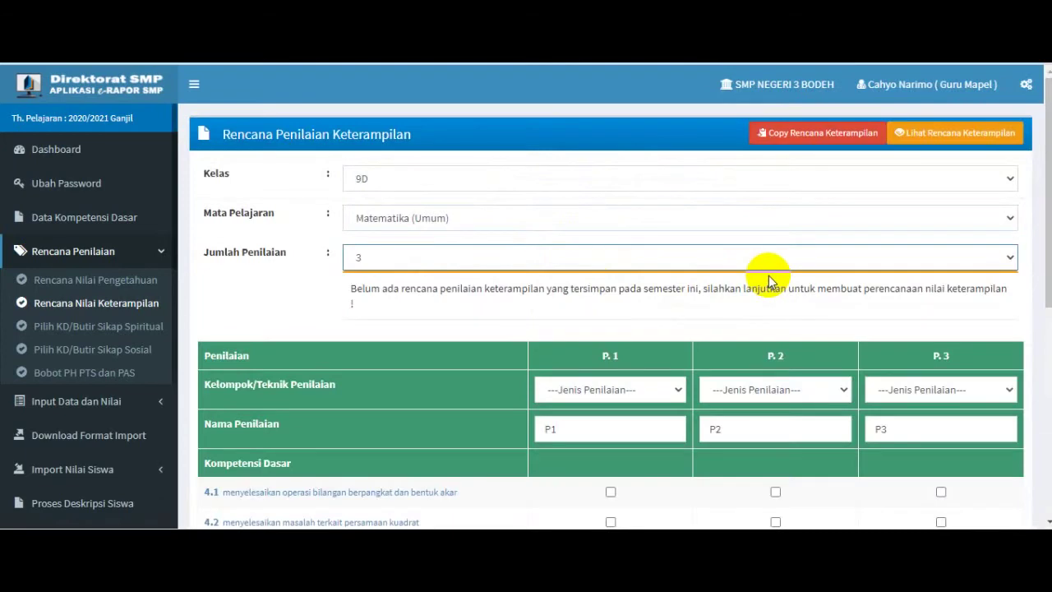
Step: Set the skills assessment techniques to Praktik for P.1, Projek for P.2 and Produk for P.3
{"action": "left_click", "coordinate": [622, 391]}
{"action": "left_click", "coordinate": [578, 172]}
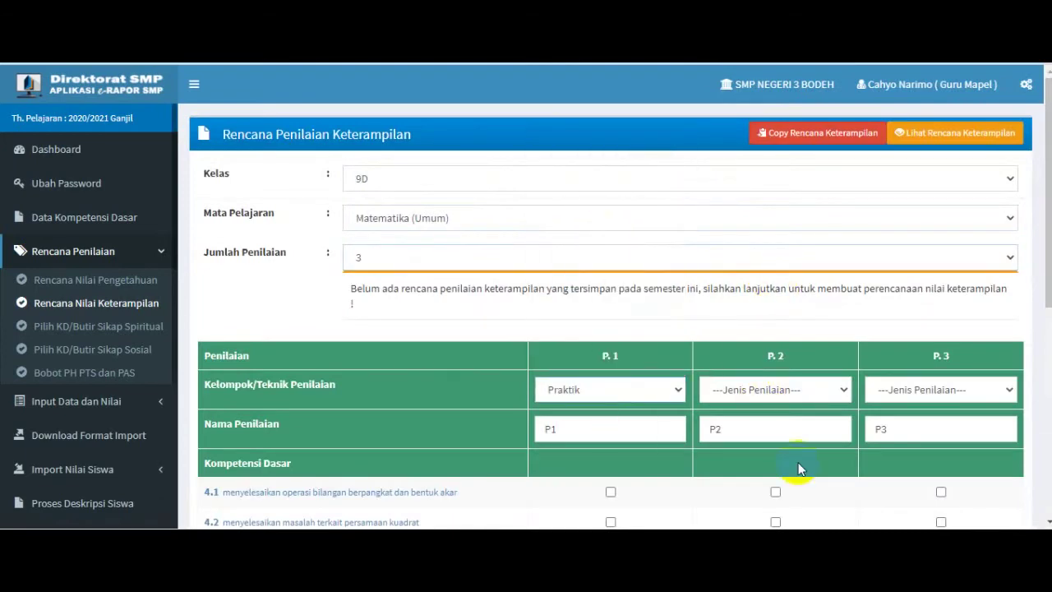
{"action": "left_click", "coordinate": [779, 392]}
{"action": "left_click", "coordinate": [762, 192]}
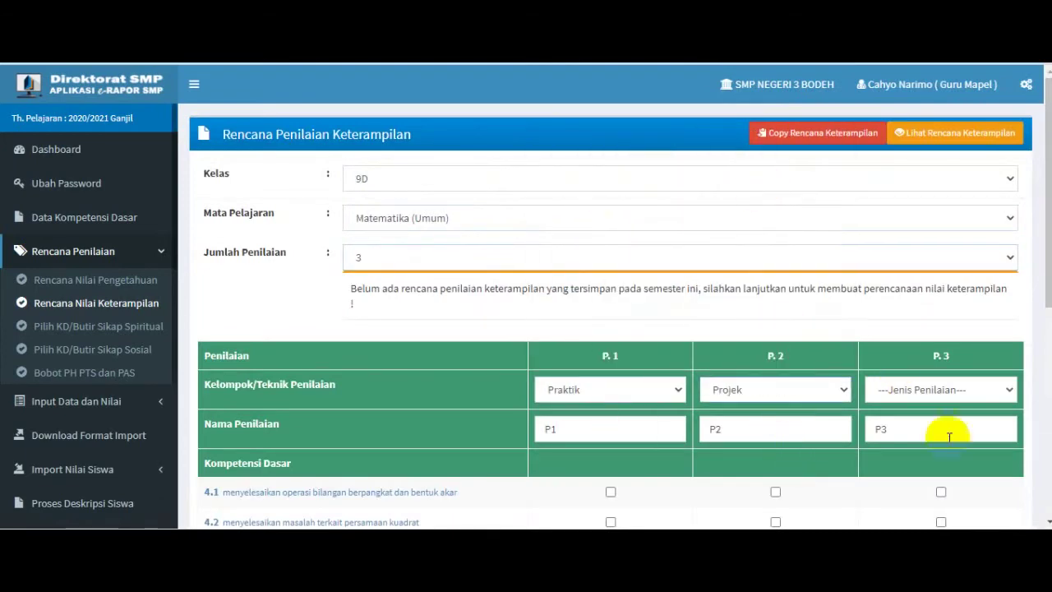
{"action": "left_click", "coordinate": [924, 389]}
{"action": "left_click", "coordinate": [924, 215]}
Step: Assign Kompetensi Dasar 4.1 and 4.5 to P.1, 4.2 and 4.4 to P.2, and 4.3 to P.3
{"action": "scroll", "coordinate": [671, 276], "scroll_direction": "down", "scroll_amount": 3}
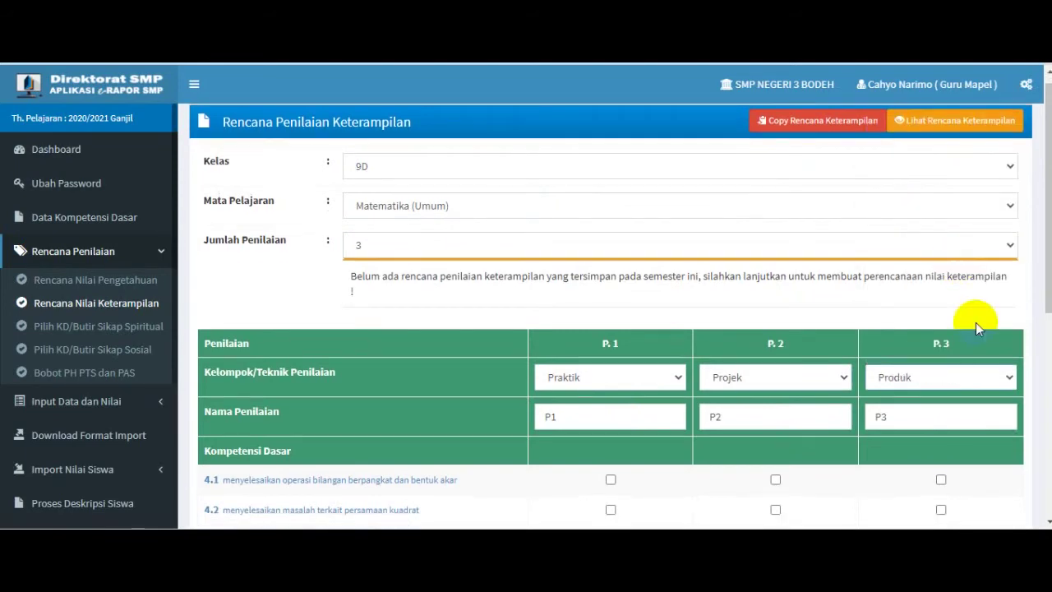
{"action": "left_click", "coordinate": [611, 261]}
{"action": "left_click", "coordinate": [774, 291]}
{"action": "left_click", "coordinate": [941, 320]}
{"action": "left_click", "coordinate": [775, 350]}
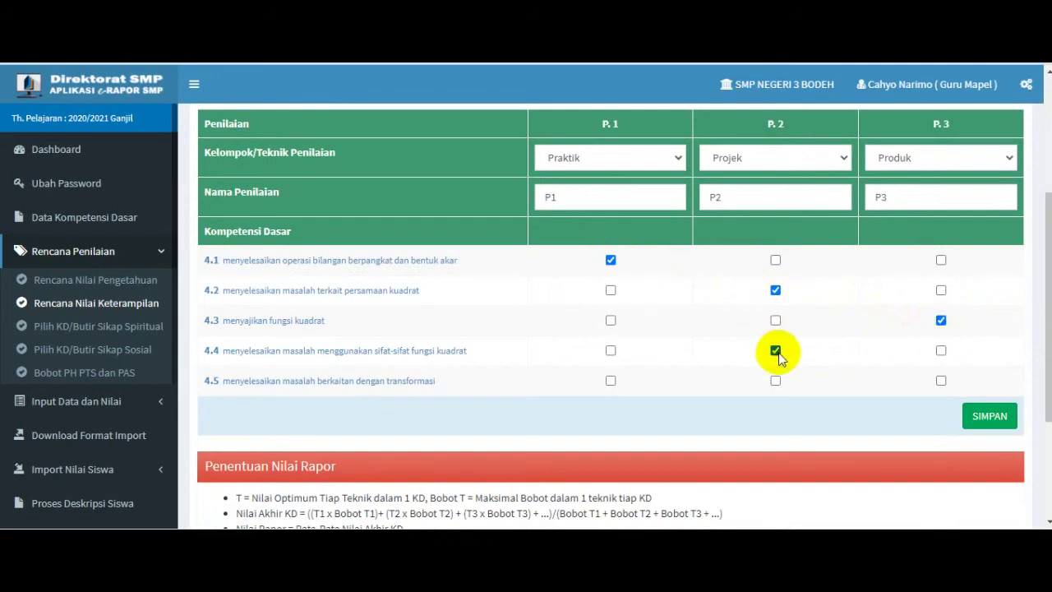
{"action": "left_click", "coordinate": [611, 381]}
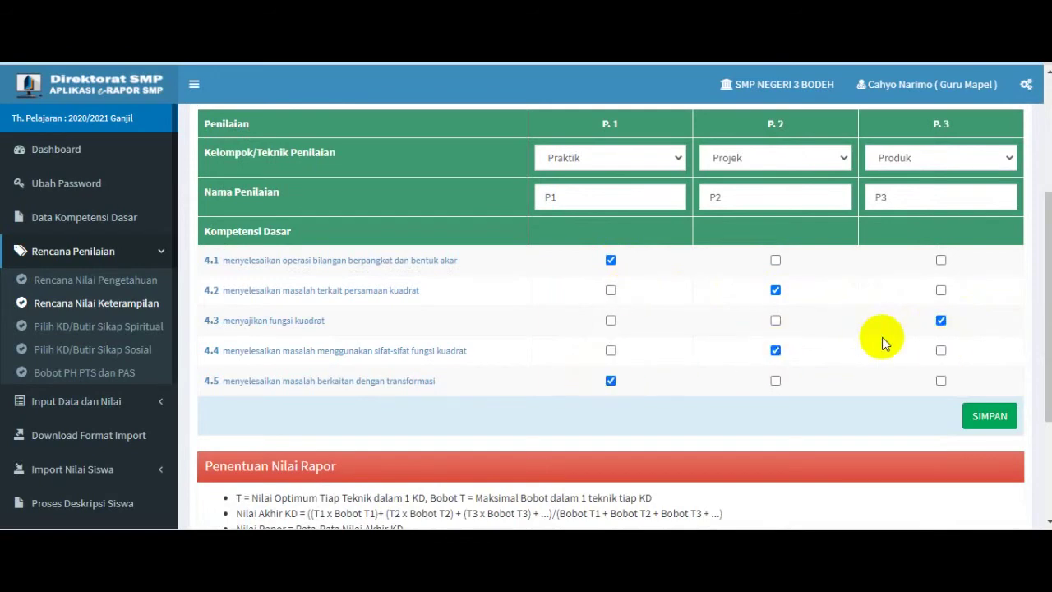
Step: Review the skills assessment plan, save it and accept both confirmation dialogs
{"action": "scroll", "coordinate": [1000, 372], "scroll_direction": "up", "scroll_amount": 1}
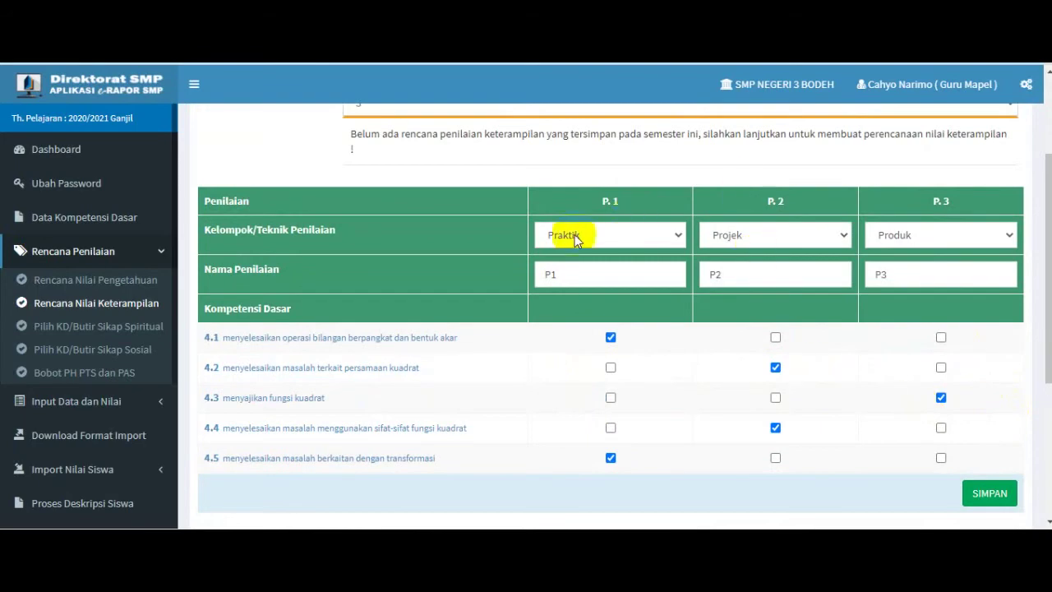
{"action": "scroll", "coordinate": [978, 411], "scroll_direction": "down", "scroll_amount": 1}
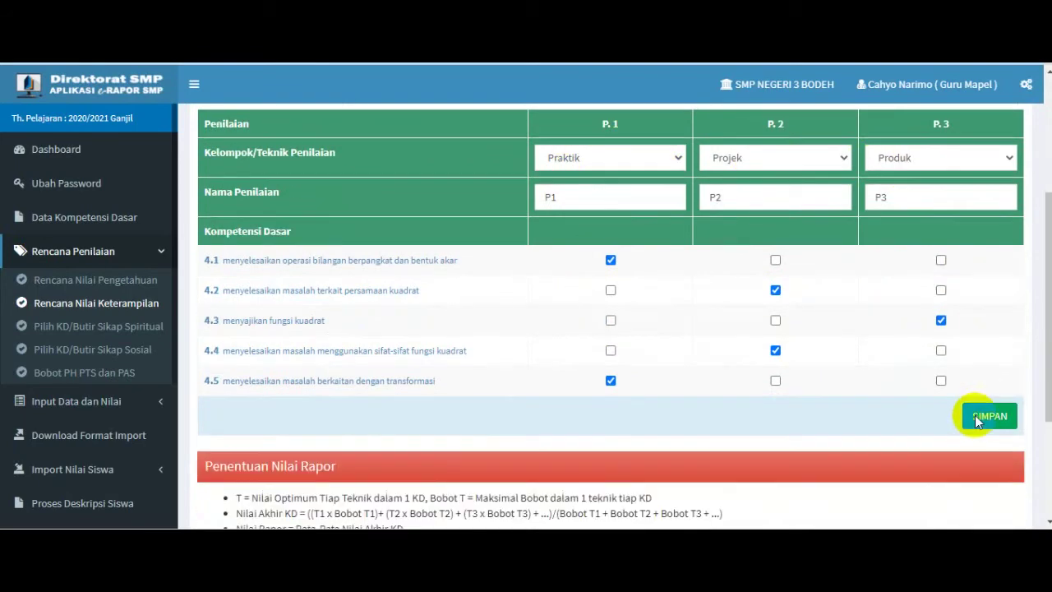
{"action": "left_click", "coordinate": [989, 421]}
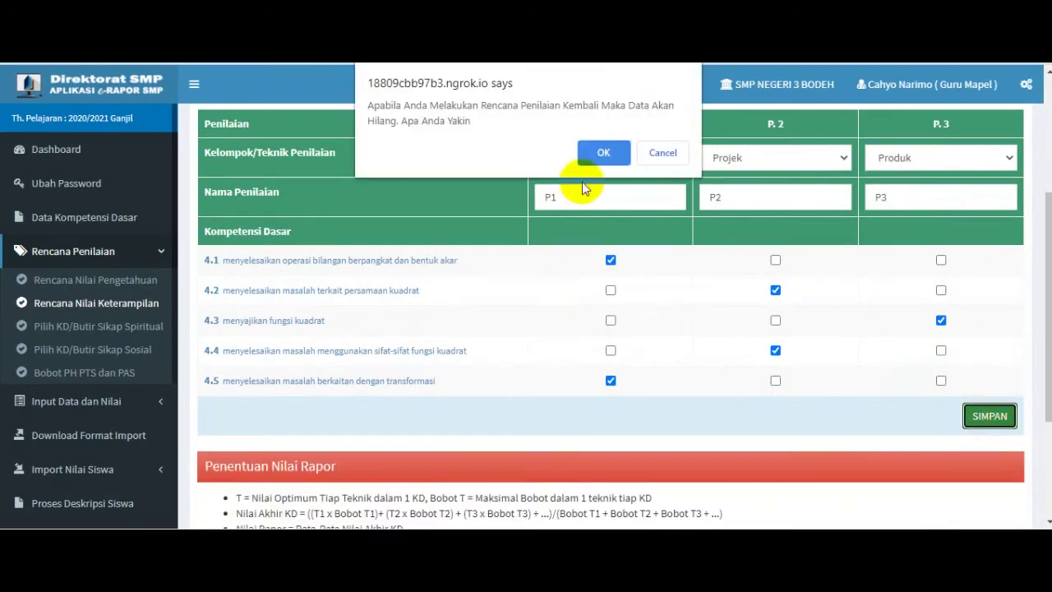
{"action": "left_click", "coordinate": [596, 156]}
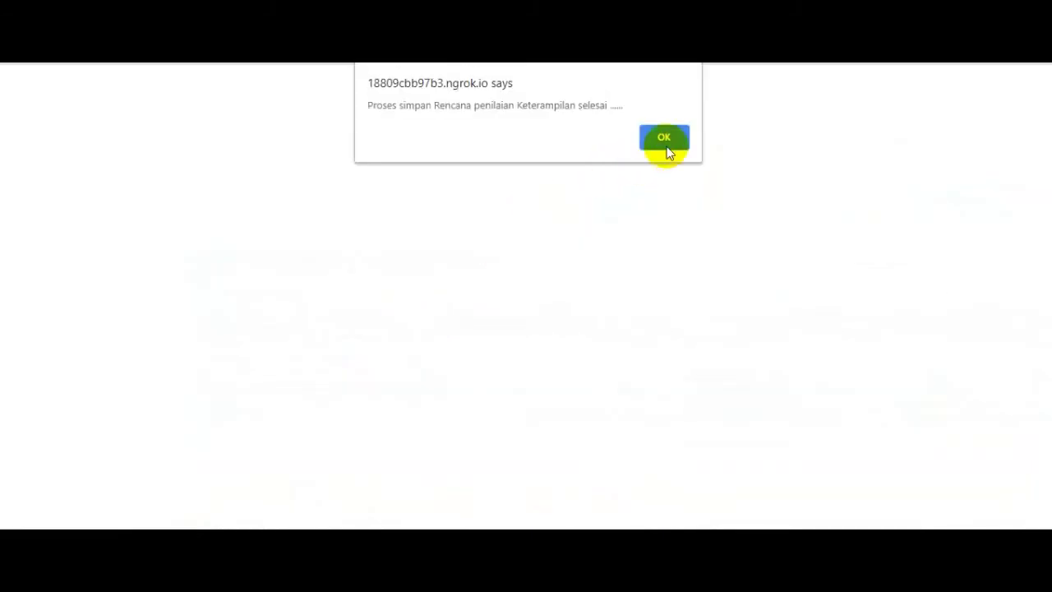
{"action": "left_click", "coordinate": [664, 139]}
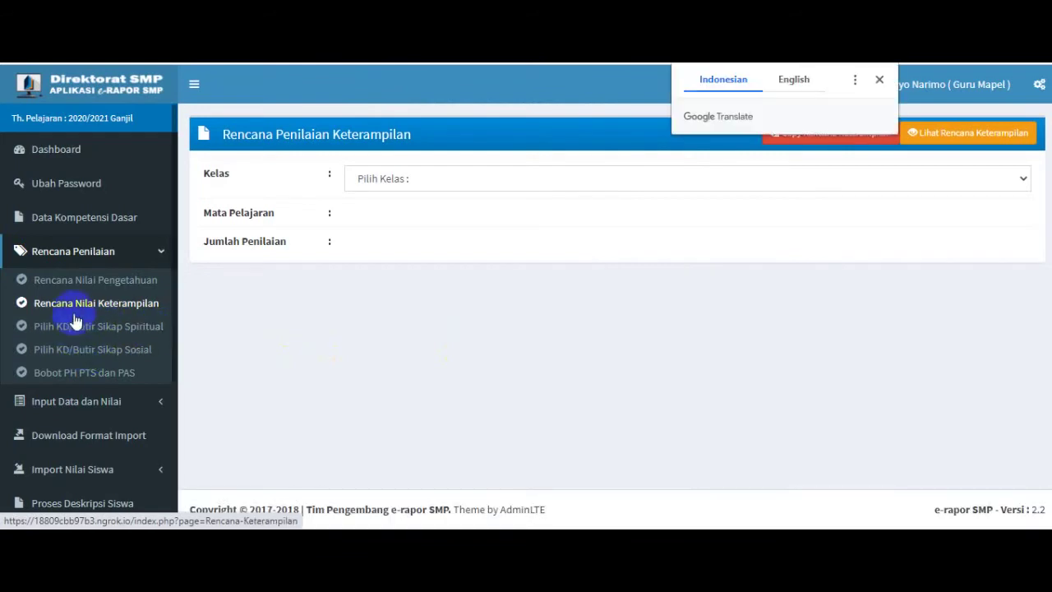
Step: Open the spiritual attitude plan (Pilih KD/Butir Sikap Spiritual) for class 9D with the subject Matematika (Umum)
{"action": "left_click", "coordinate": [121, 327]}
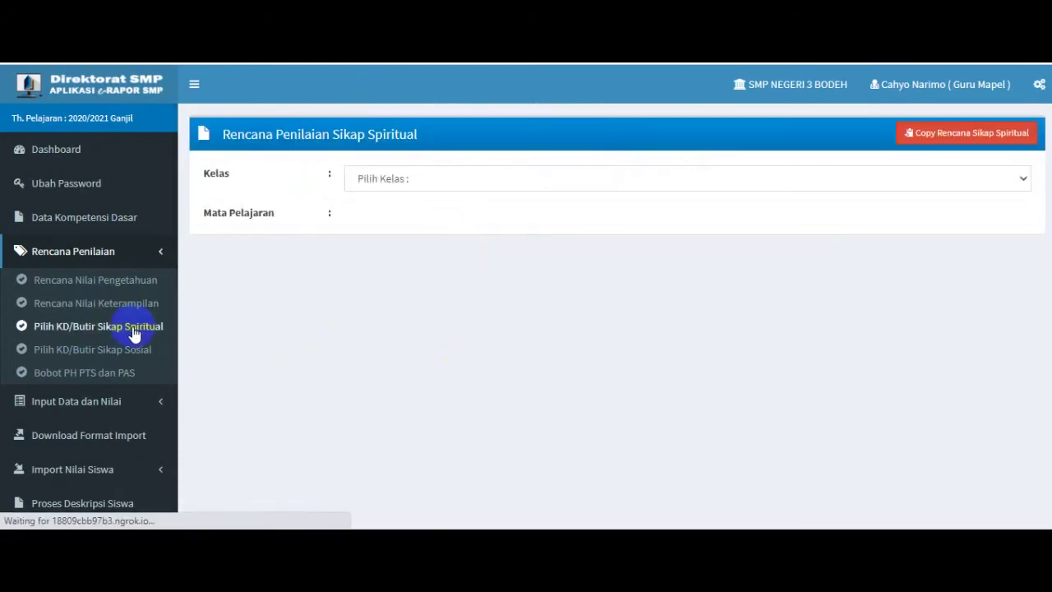
{"action": "left_click", "coordinate": [437, 176]}
{"action": "left_click", "coordinate": [415, 260]}
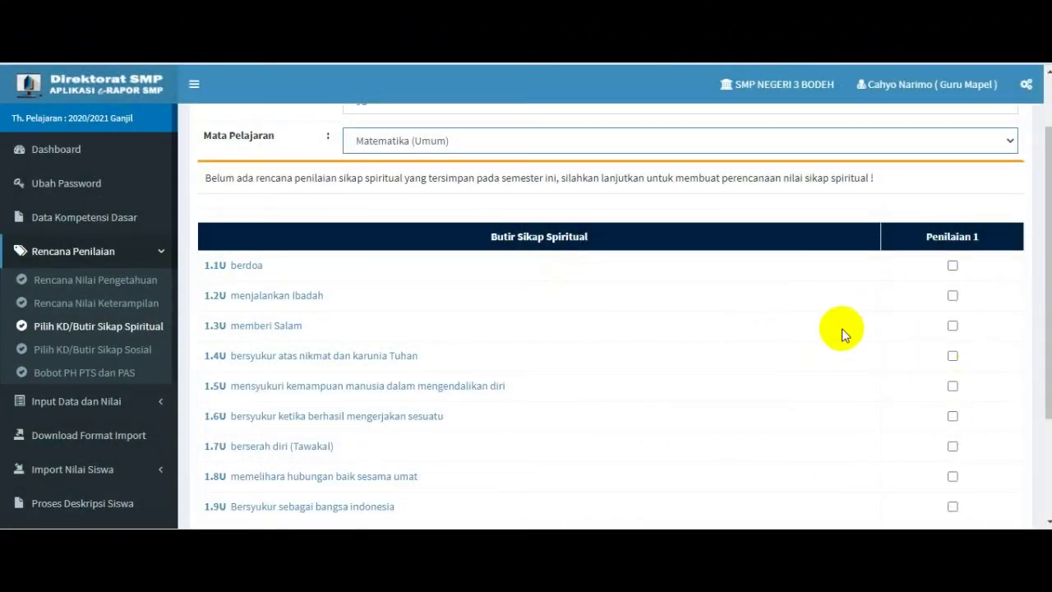
Step: Select spiritual attitude items 1.1U, 1.3U, 1.4U and 1.6U for Penilaian 1
{"action": "scroll", "coordinate": [950, 323], "scroll_direction": "down", "scroll_amount": 1}
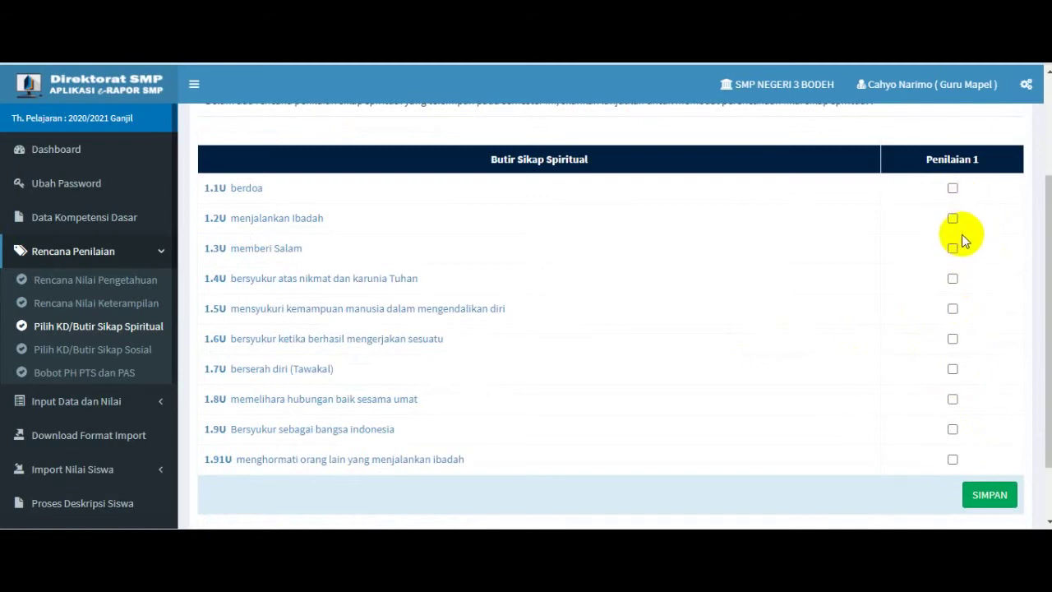
{"action": "scroll", "coordinate": [960, 230], "scroll_direction": "up", "scroll_amount": 1}
{"action": "left_click", "coordinate": [952, 266]}
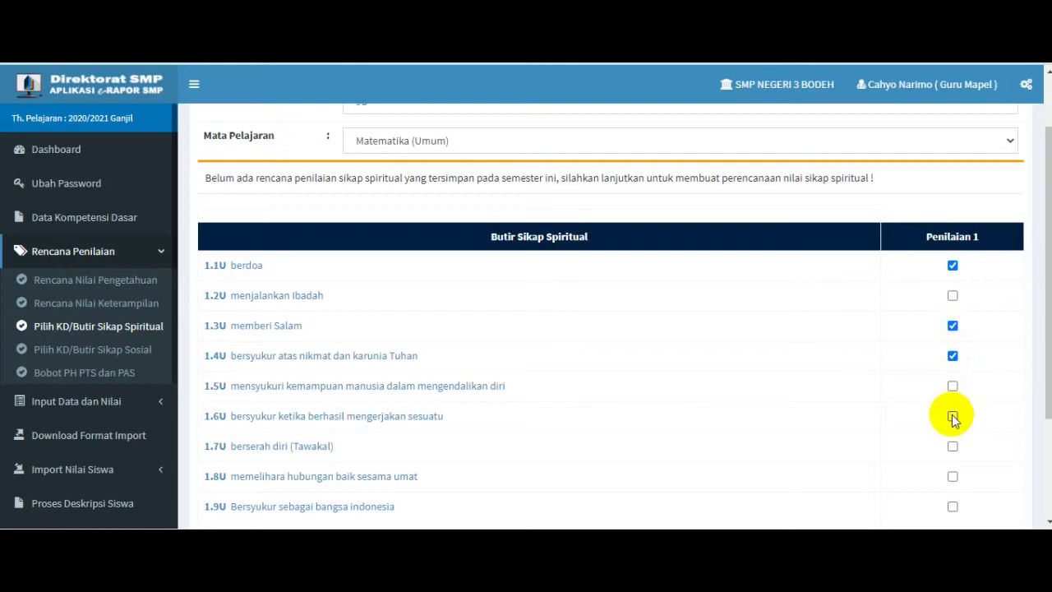
{"action": "left_click", "coordinate": [951, 416]}
{"action": "scroll", "coordinate": [1001, 339], "scroll_direction": "down", "scroll_amount": 1}
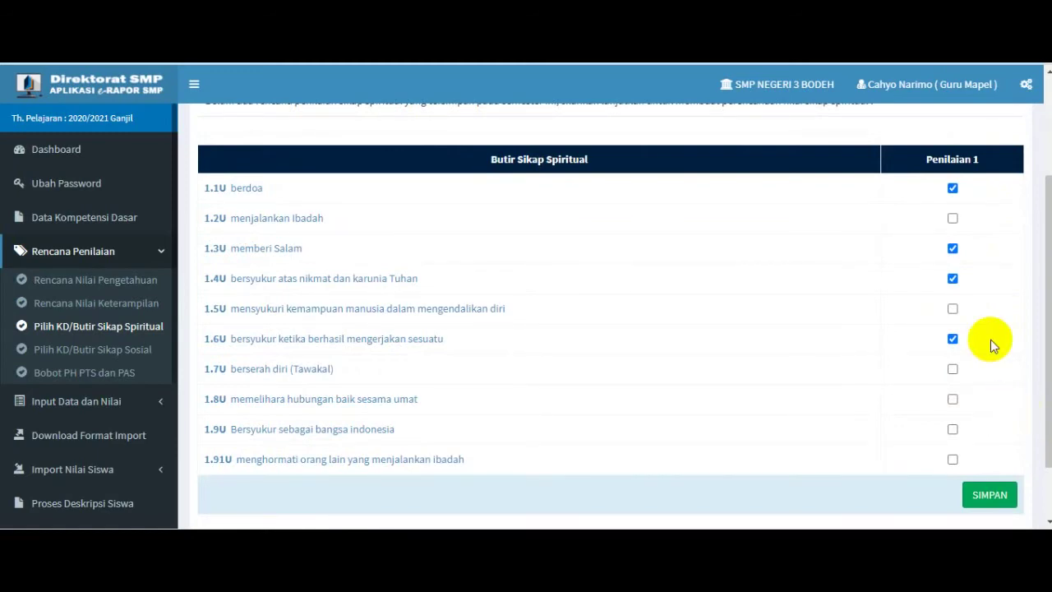
Step: Save the spiritual attitude plan and accept both confirmation dialogs
{"action": "left_click", "coordinate": [994, 495]}
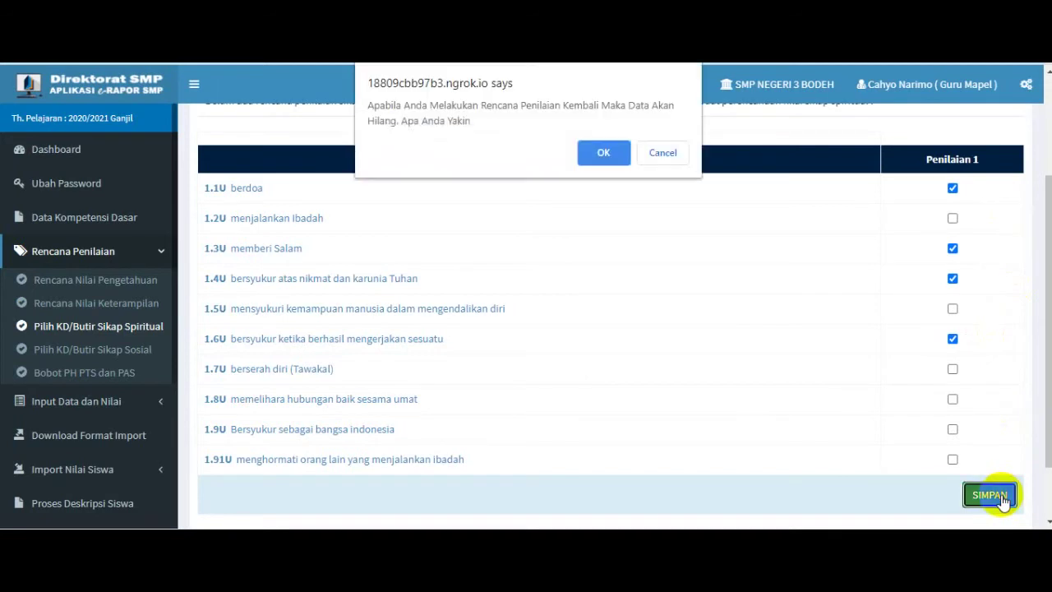
{"action": "left_click", "coordinate": [593, 155]}
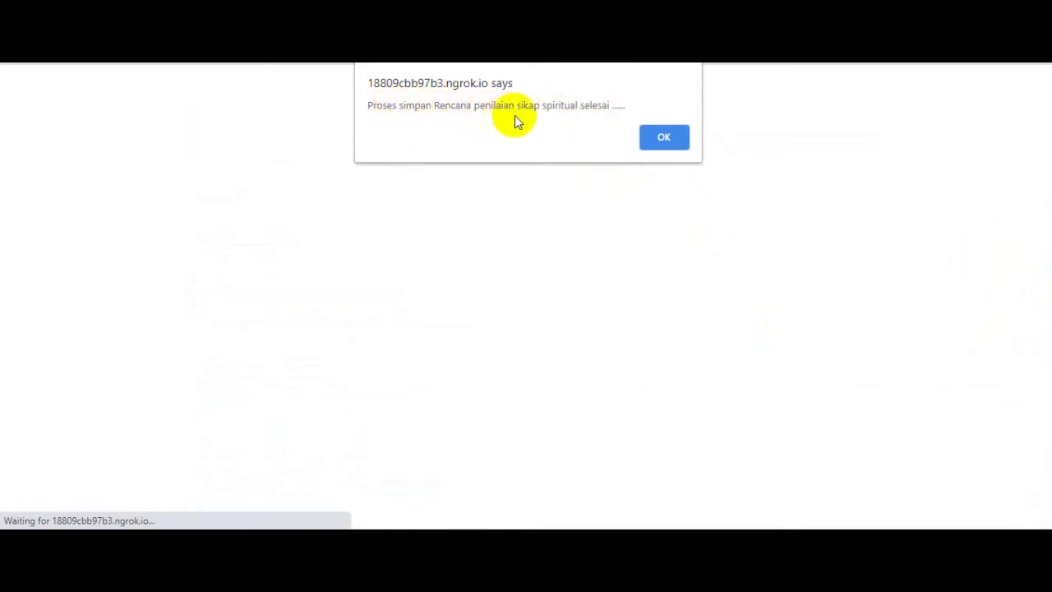
{"action": "left_click", "coordinate": [667, 140]}
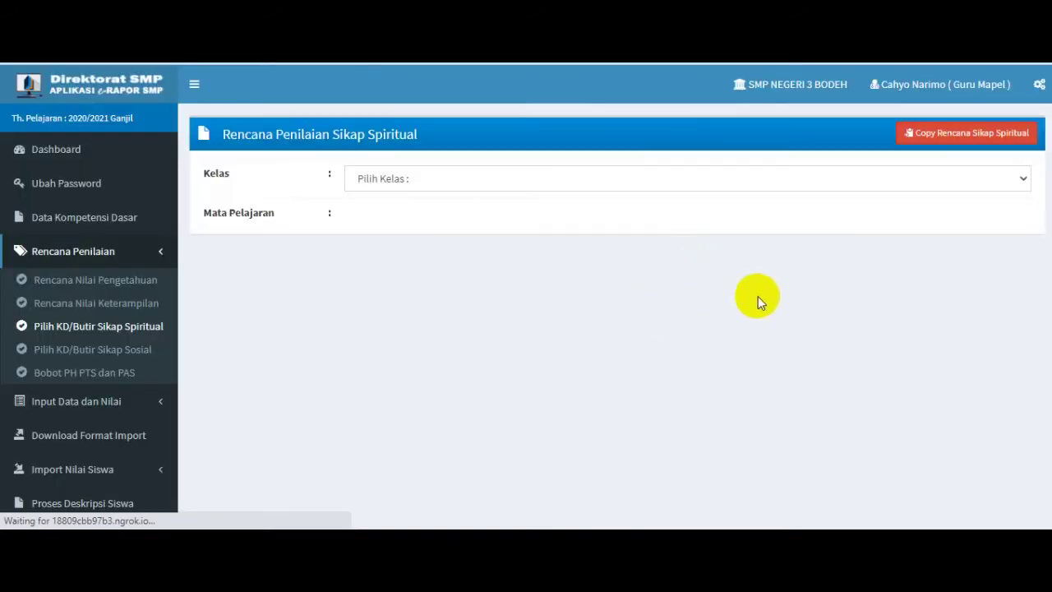
{"action": "left_click", "coordinate": [585, 188]}
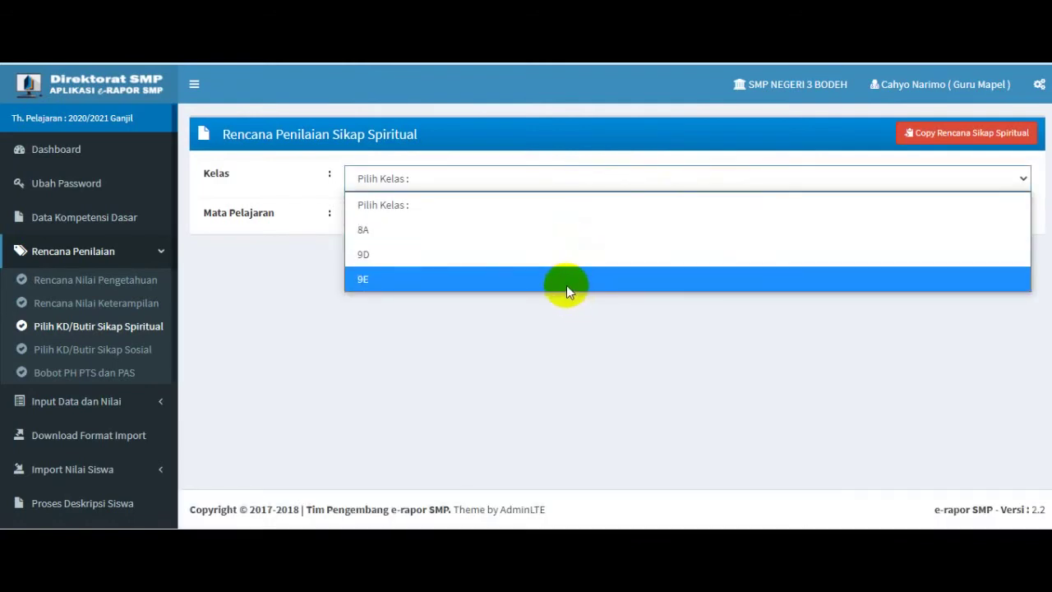
Step: Open the social attitude plan (Pilih KD/Butir Sikap Sosial) for class 9D with the subject Matematika (Umum)
{"action": "left_click", "coordinate": [68, 367]}
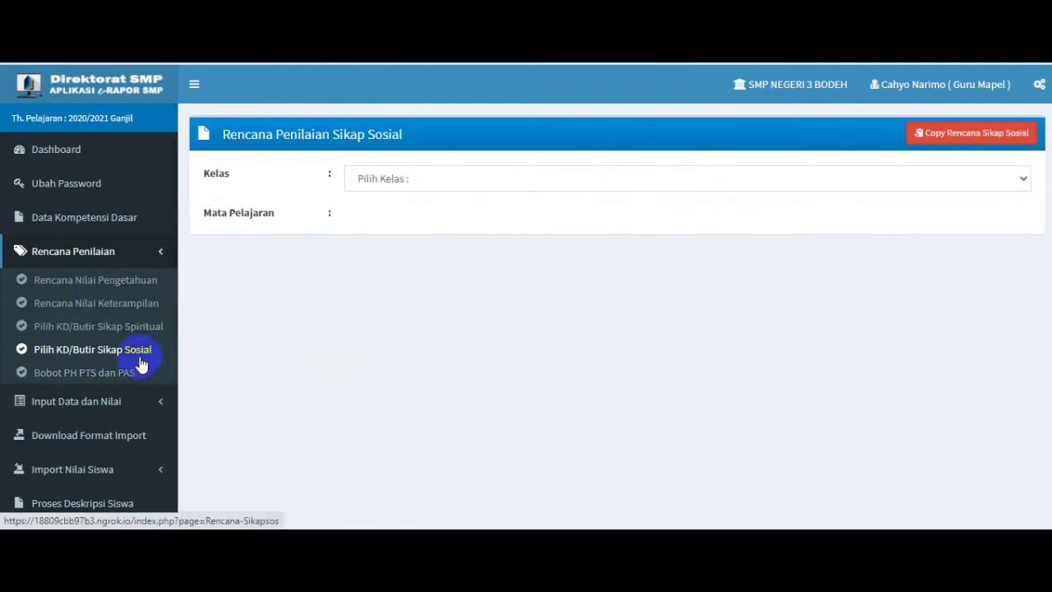
{"action": "left_click", "coordinate": [522, 182]}
{"action": "left_click", "coordinate": [547, 256]}
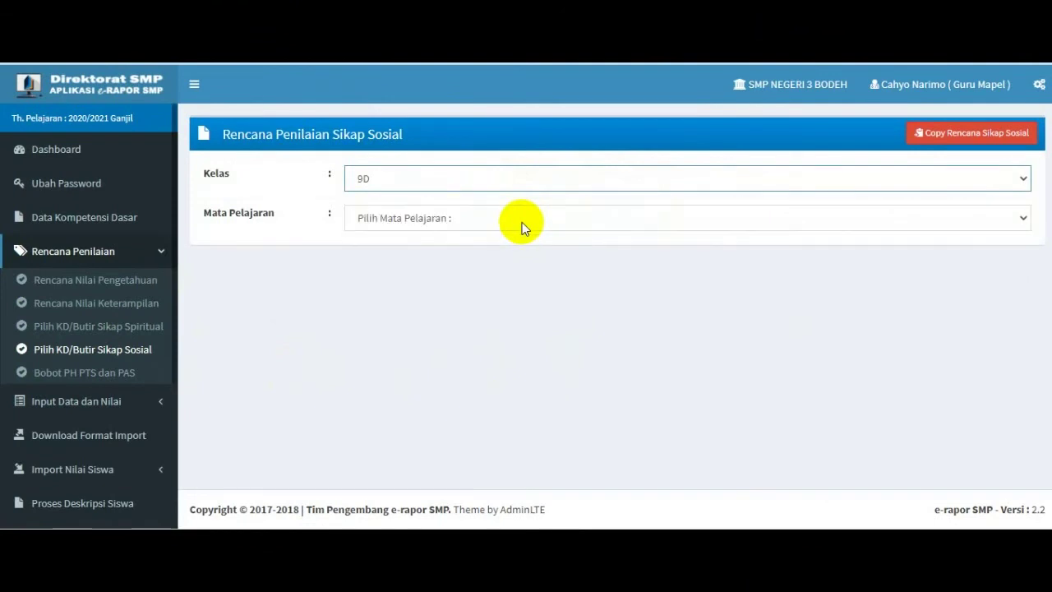
{"action": "left_click", "coordinate": [522, 218]}
{"action": "left_click", "coordinate": [530, 268]}
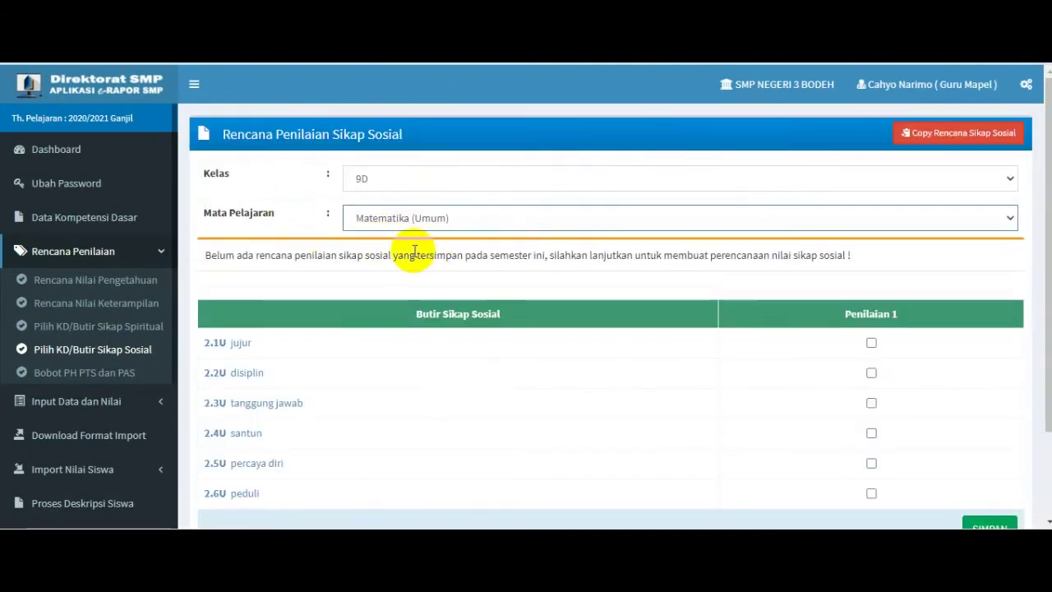
Step: Select all six social attitude items, 2.1U through 2.6U, for Penilaian 1
{"action": "scroll", "coordinate": [900, 397], "scroll_direction": "down", "scroll_amount": 2}
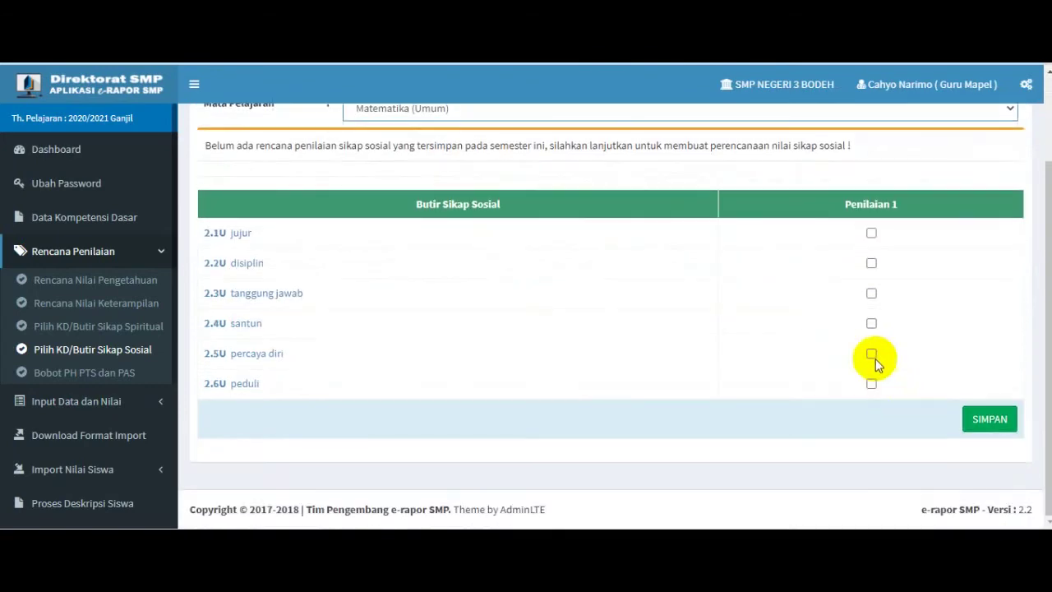
{"action": "left_click", "coordinate": [872, 234]}
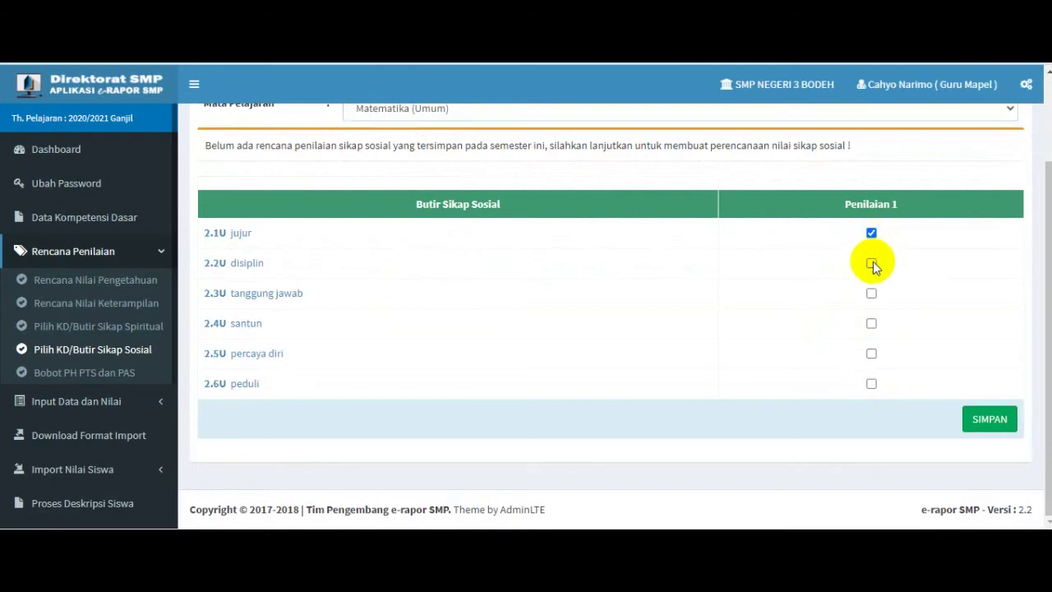
{"action": "left_click", "coordinate": [872, 264]}
{"action": "left_click", "coordinate": [872, 292]}
{"action": "left_click", "coordinate": [871, 323]}
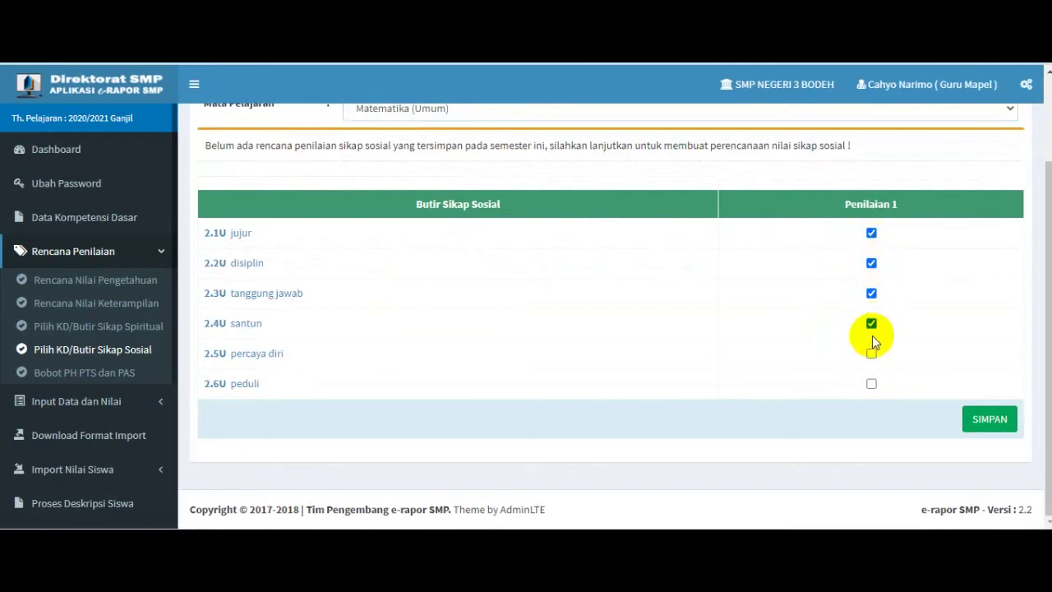
{"action": "left_click", "coordinate": [871, 384]}
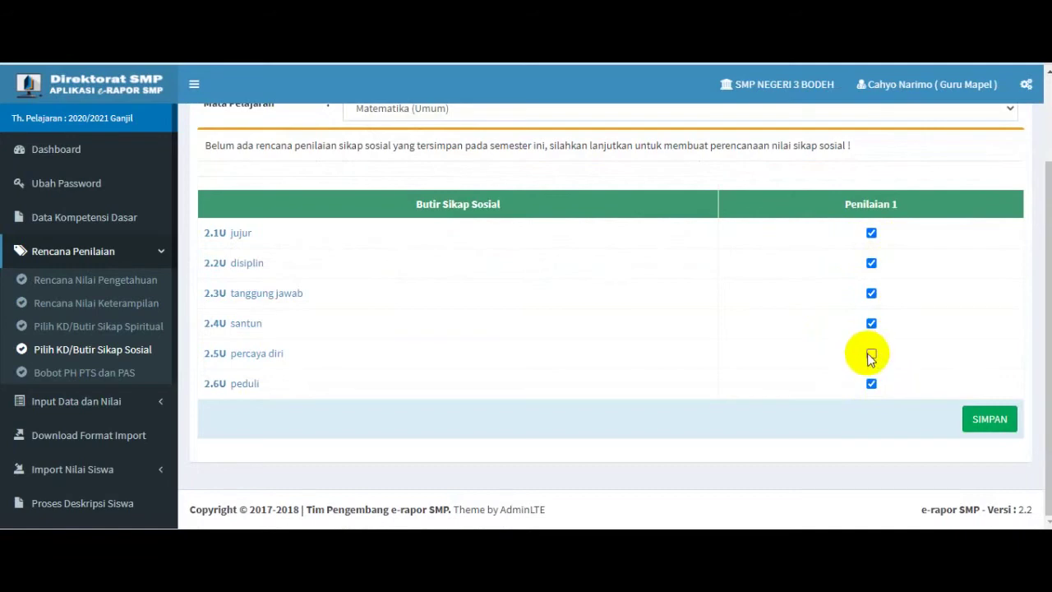
Step: Save the social attitude plan and accept both confirmation dialogs
{"action": "left_click", "coordinate": [1005, 421]}
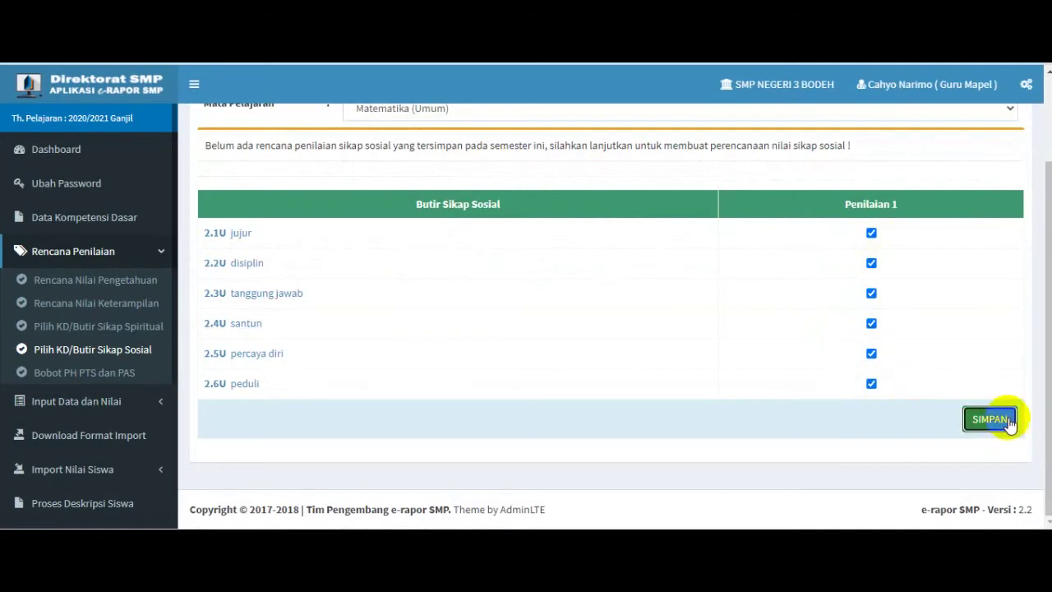
{"action": "left_click", "coordinate": [604, 156]}
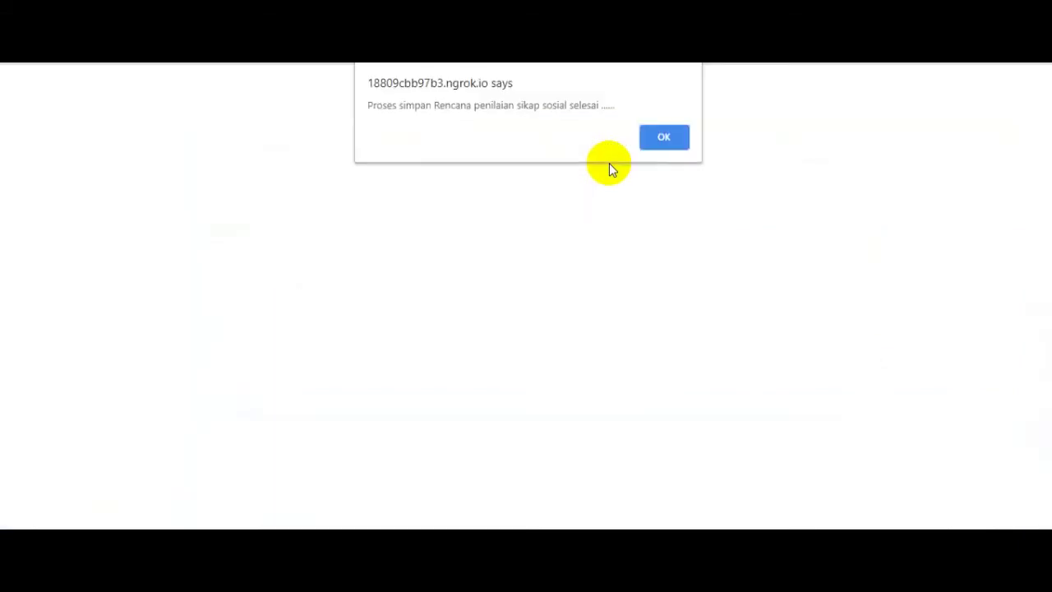
{"action": "left_click", "coordinate": [665, 135]}
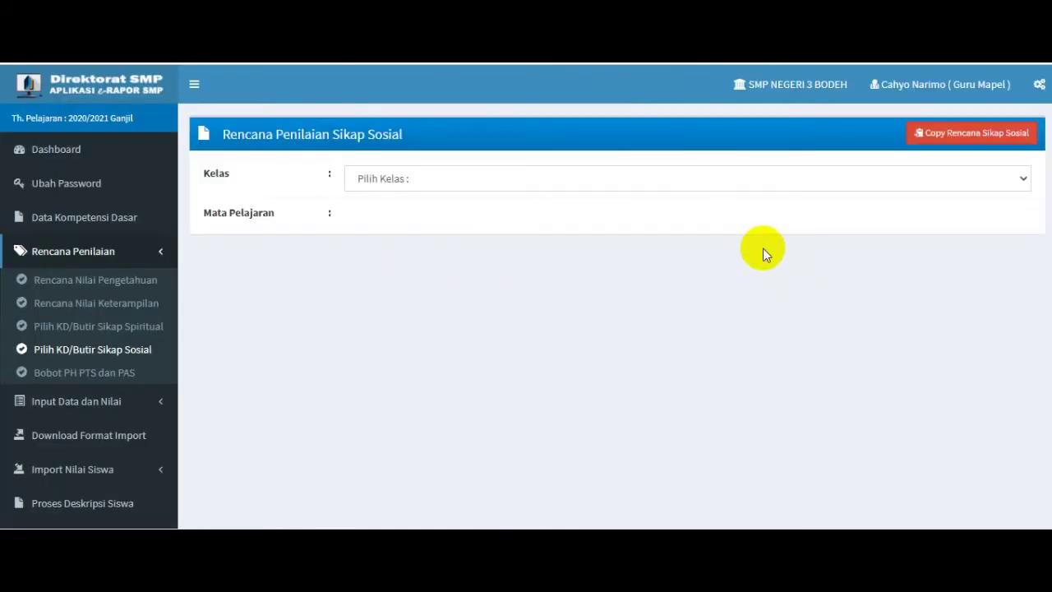
{"action": "left_click", "coordinate": [581, 178]}
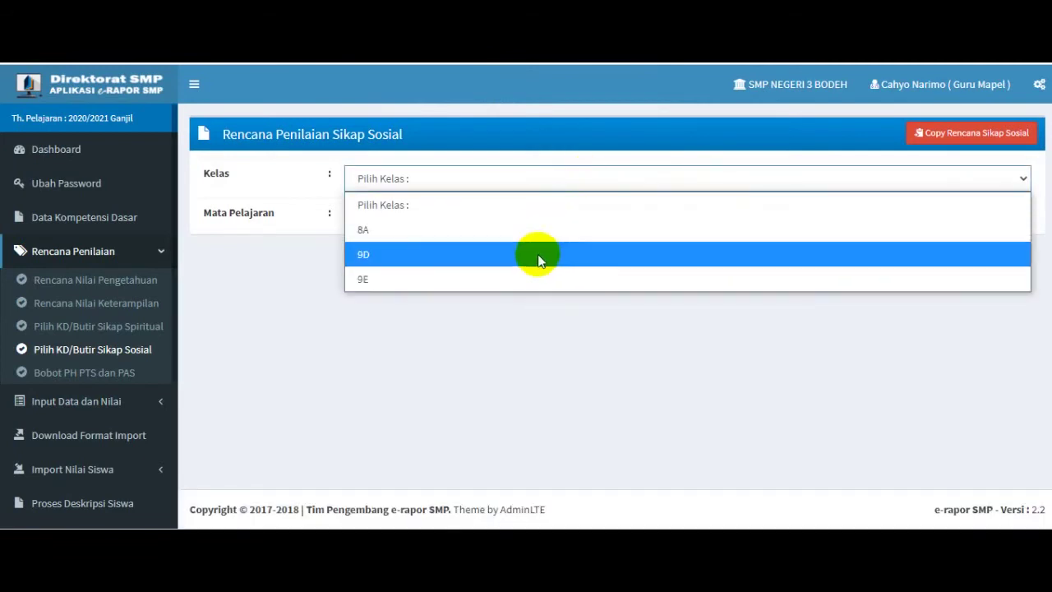
Step: Open the assessment weights plan (Bobot PH PTS dan PAS) for class 9D with the subject Matematika (Umum)
{"action": "left_click", "coordinate": [62, 374]}
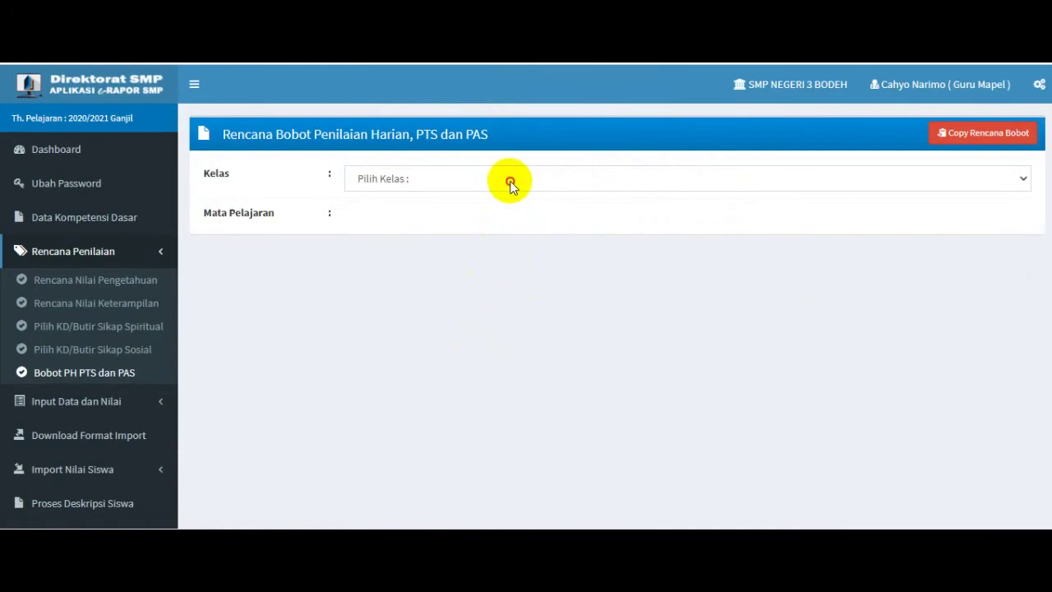
{"action": "left_click", "coordinate": [507, 181]}
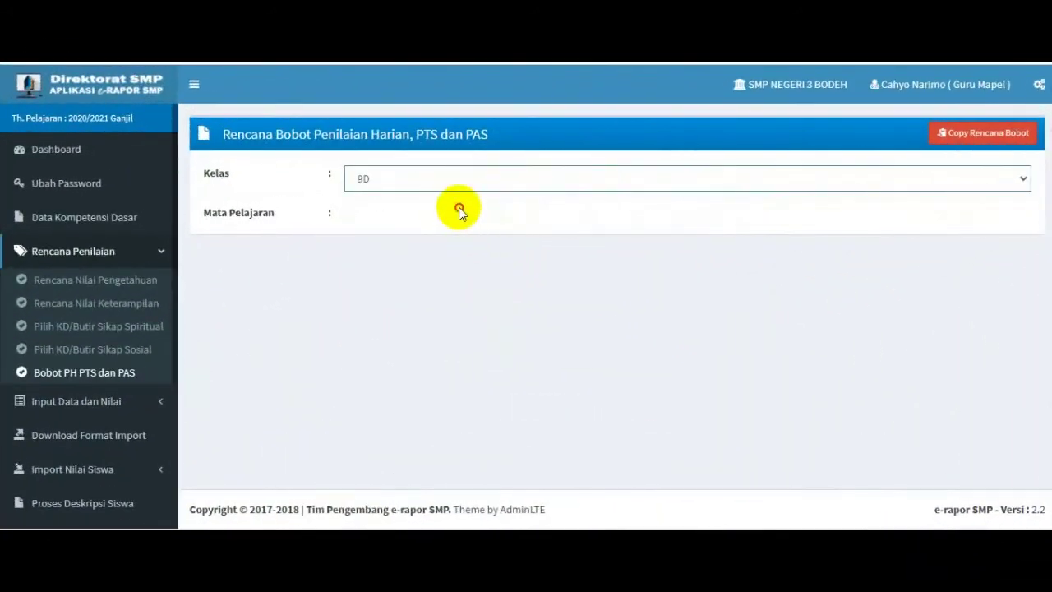
{"action": "left_click", "coordinate": [429, 219]}
{"action": "left_click", "coordinate": [432, 268]}
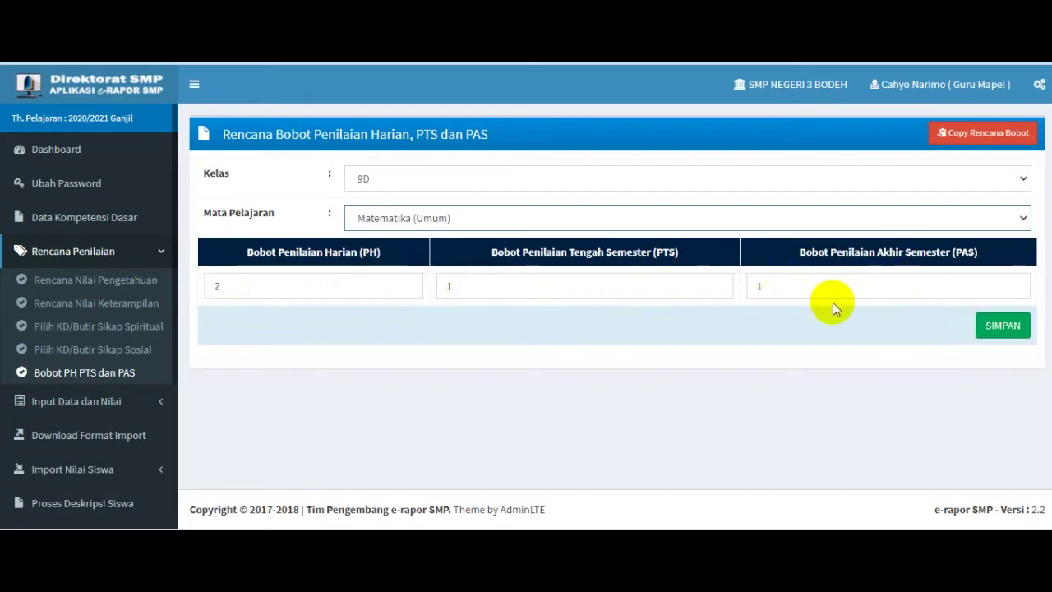
Step: Save the weights PH 2, PTS 1 and PAS 1, and reload the saved plan for Matematika (Umum)
{"action": "left_click", "coordinate": [997, 327]}
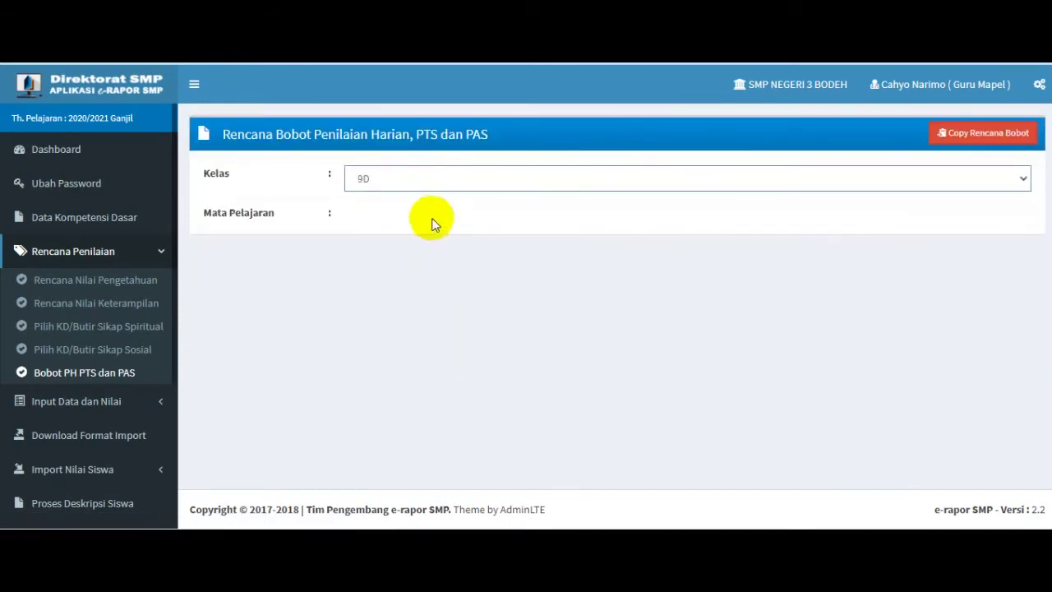
{"action": "left_click", "coordinate": [430, 217]}
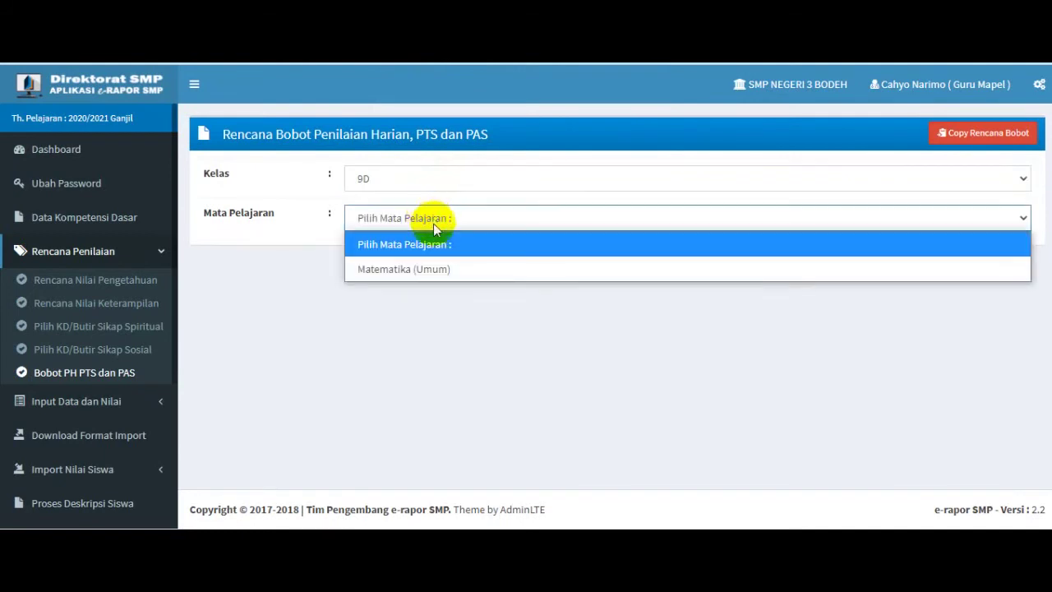
{"action": "left_click", "coordinate": [434, 268]}
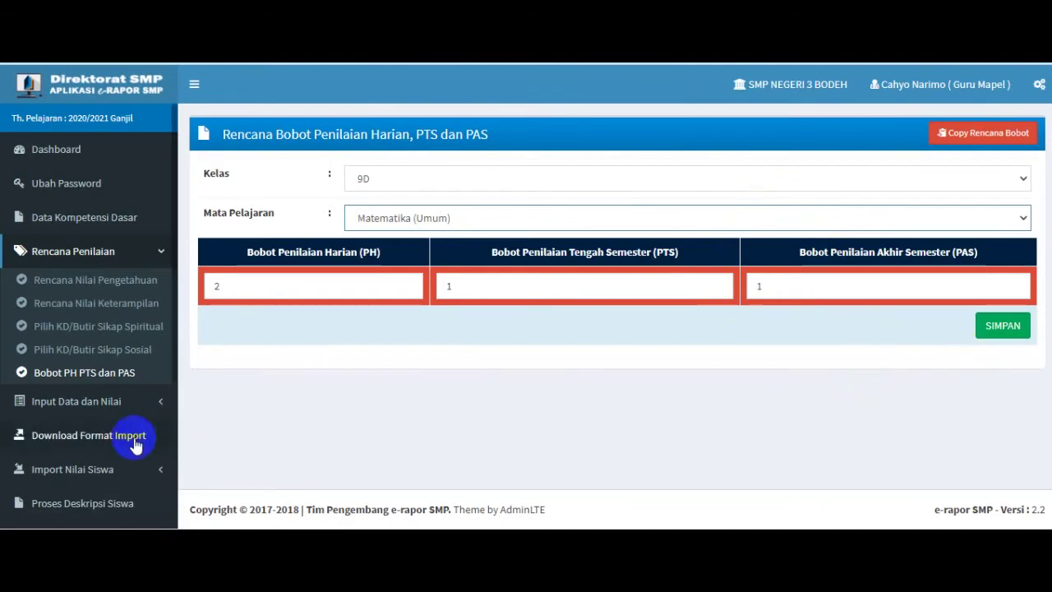
Step: Open knowledge score entry (Input Nilai Pengetahuan) for class 9D, Matematika (Umum), assessment P. 1 (P1)
{"action": "left_click", "coordinate": [70, 403]}
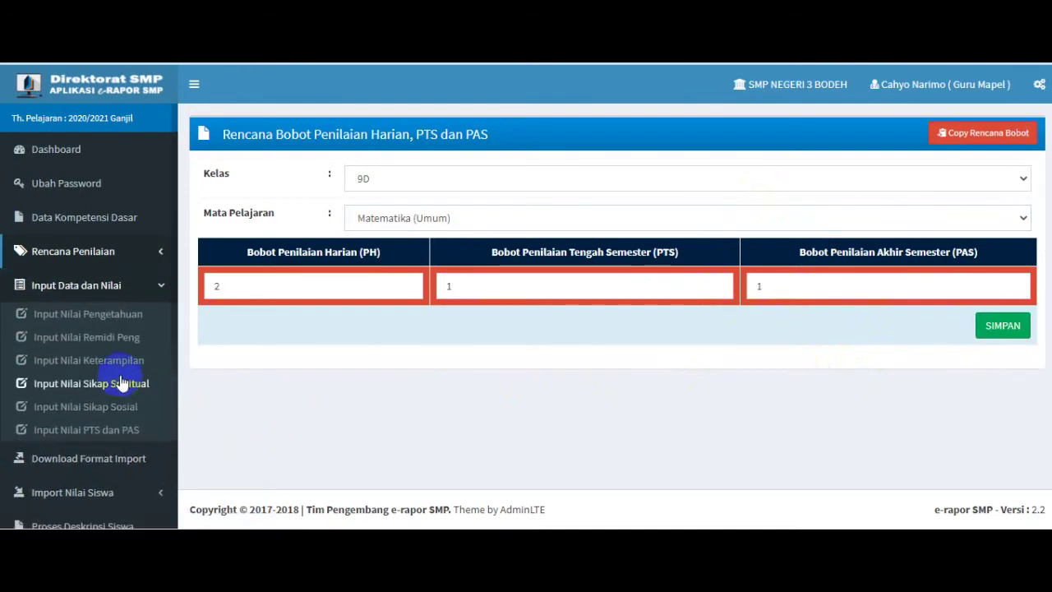
{"action": "left_click", "coordinate": [107, 311]}
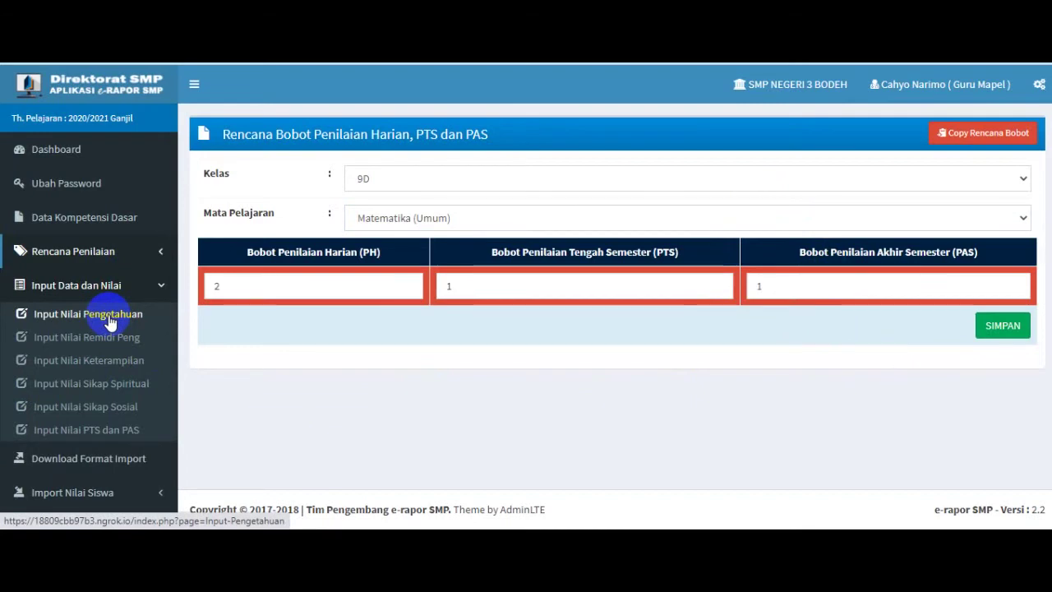
{"action": "left_click", "coordinate": [110, 322]}
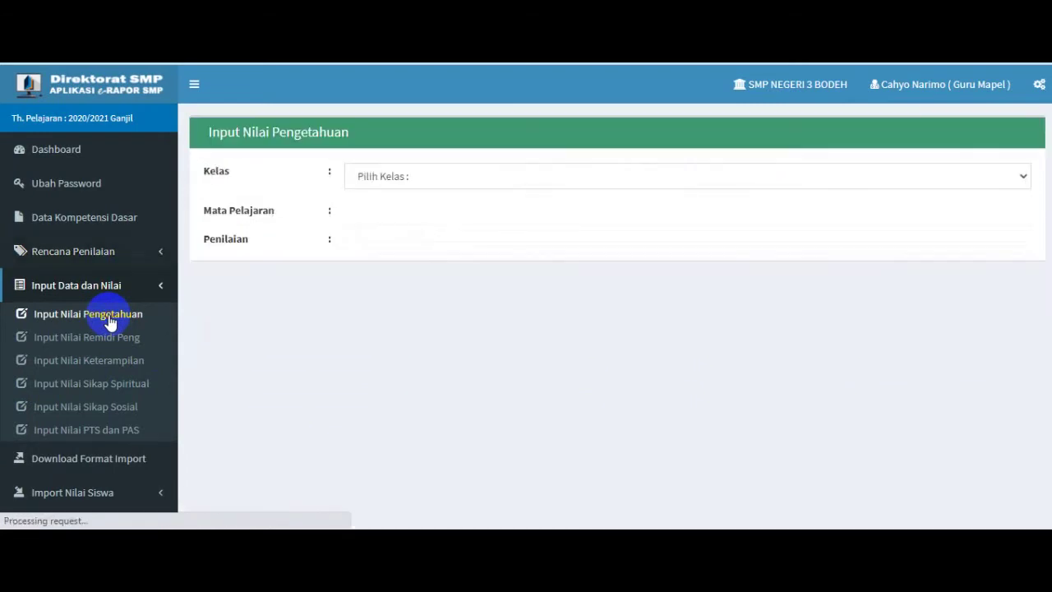
{"action": "left_click", "coordinate": [458, 181]}
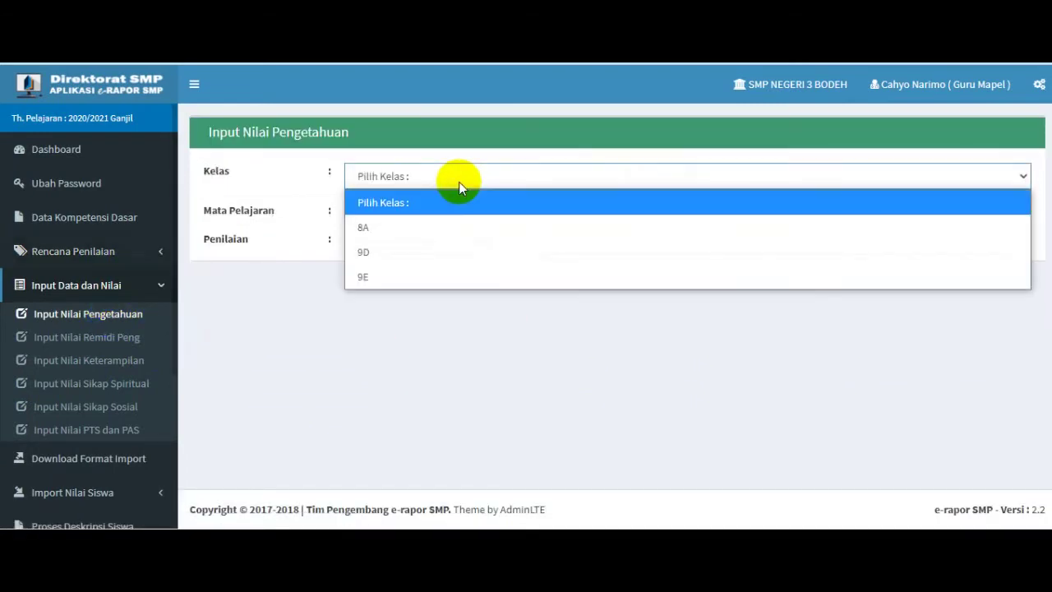
{"action": "left_click", "coordinate": [485, 252]}
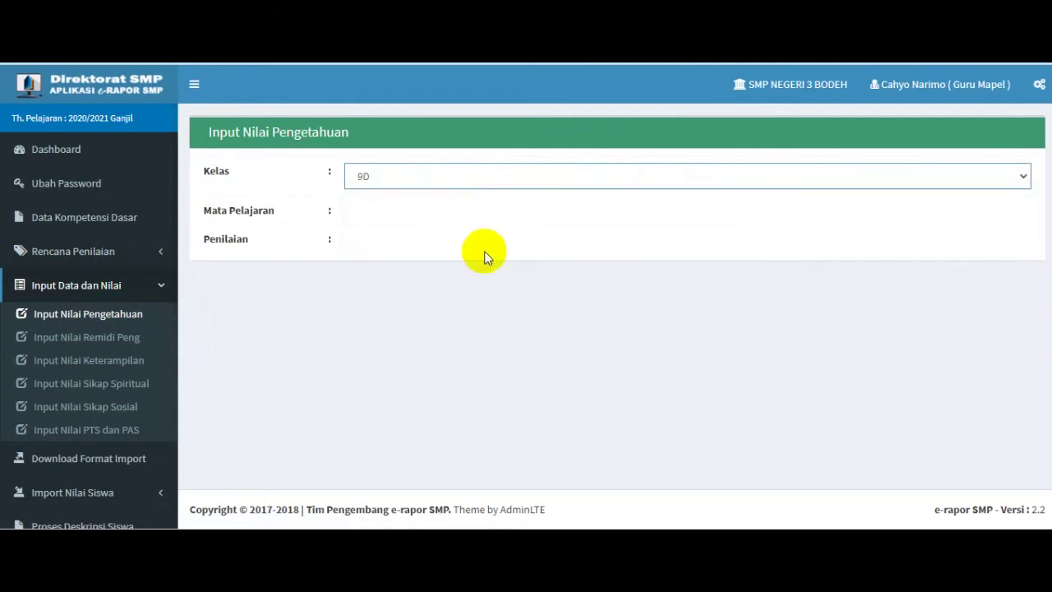
{"action": "left_click", "coordinate": [424, 217]}
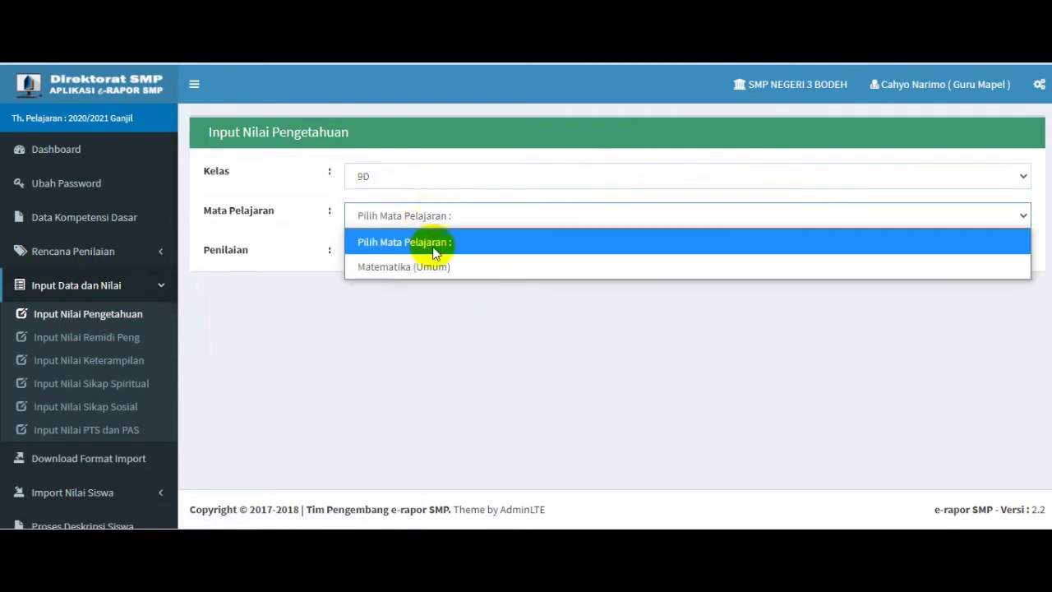
{"action": "left_click", "coordinate": [440, 271]}
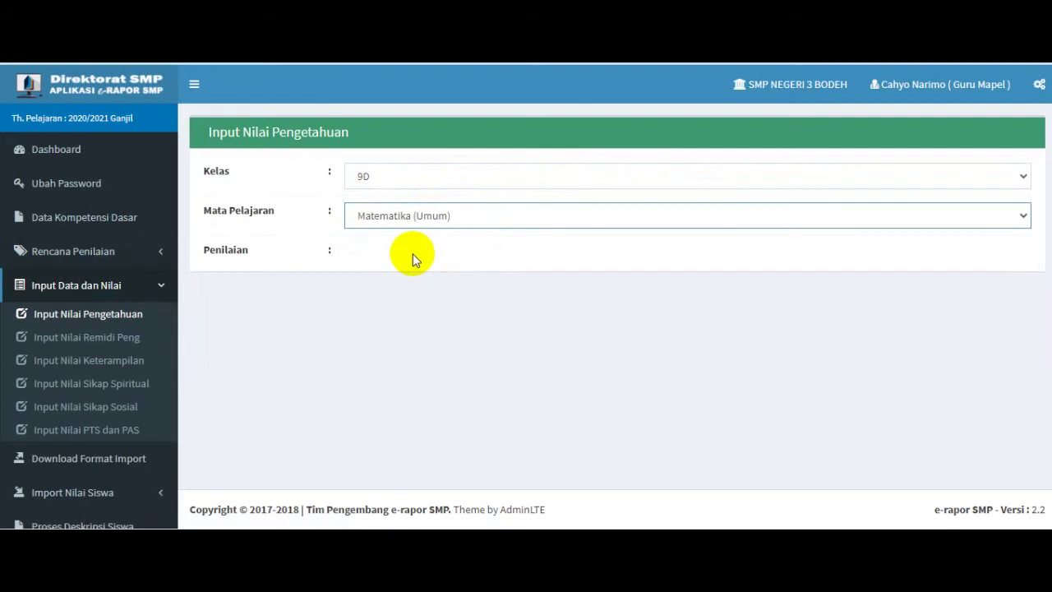
{"action": "left_click", "coordinate": [411, 255]}
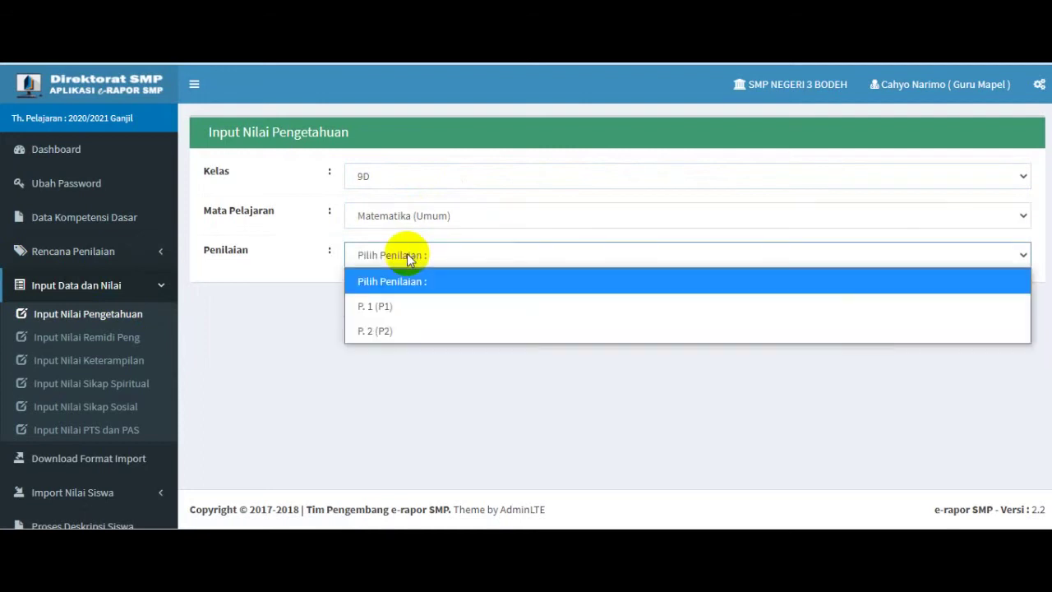
{"action": "left_click", "coordinate": [428, 314]}
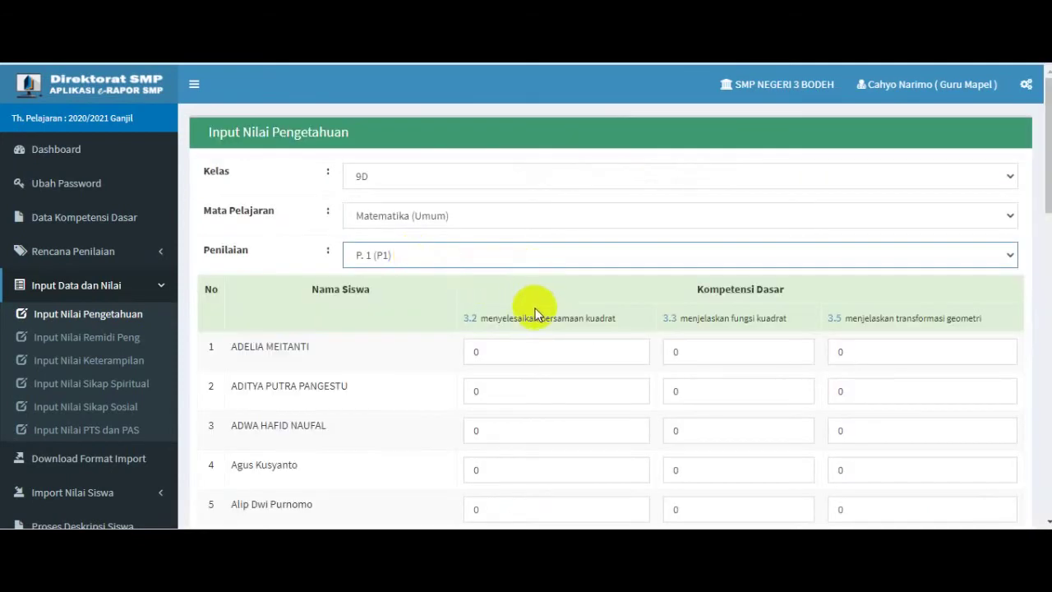
{"action": "left_click", "coordinate": [462, 256]}
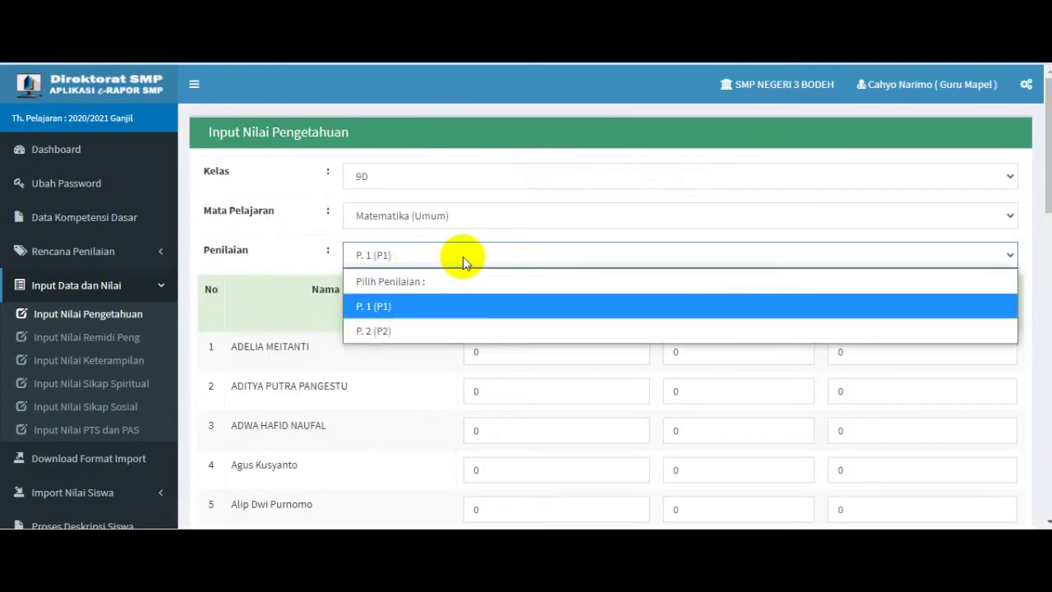
{"action": "left_click", "coordinate": [476, 308]}
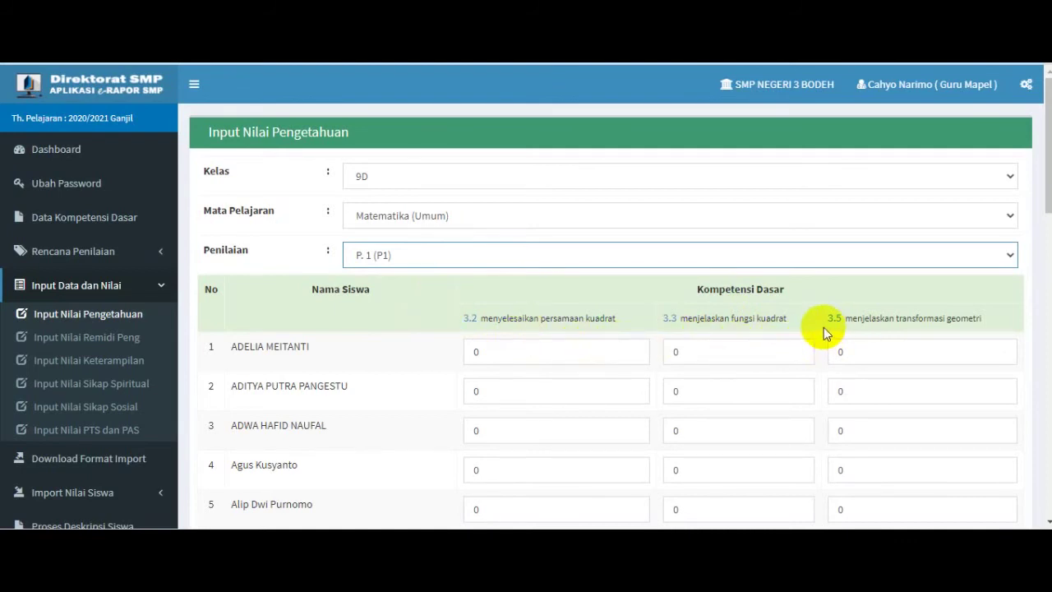
Step: Switch the knowledge score entry to assessment P. 2 (P2) and look through the first students' score fields for KD 3.1 and 3.4
{"action": "left_click", "coordinate": [442, 262]}
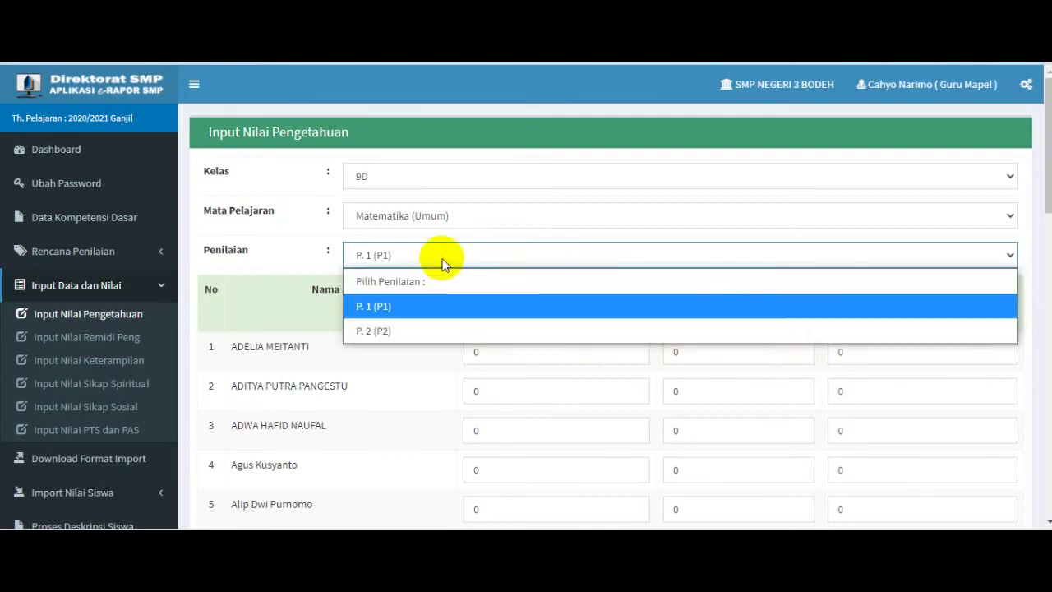
{"action": "left_click", "coordinate": [447, 330]}
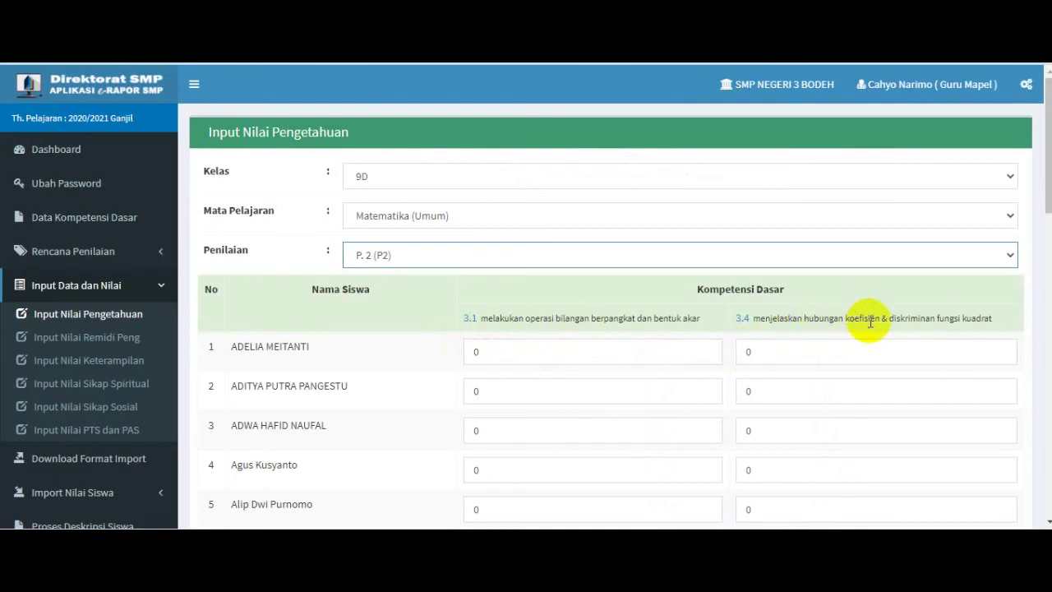
{"action": "left_click", "coordinate": [502, 351]}
{"action": "left_click", "coordinate": [805, 364]}
{"action": "left_click", "coordinate": [805, 384]}
{"action": "left_click", "coordinate": [592, 392]}
{"action": "left_click", "coordinate": [562, 429]}
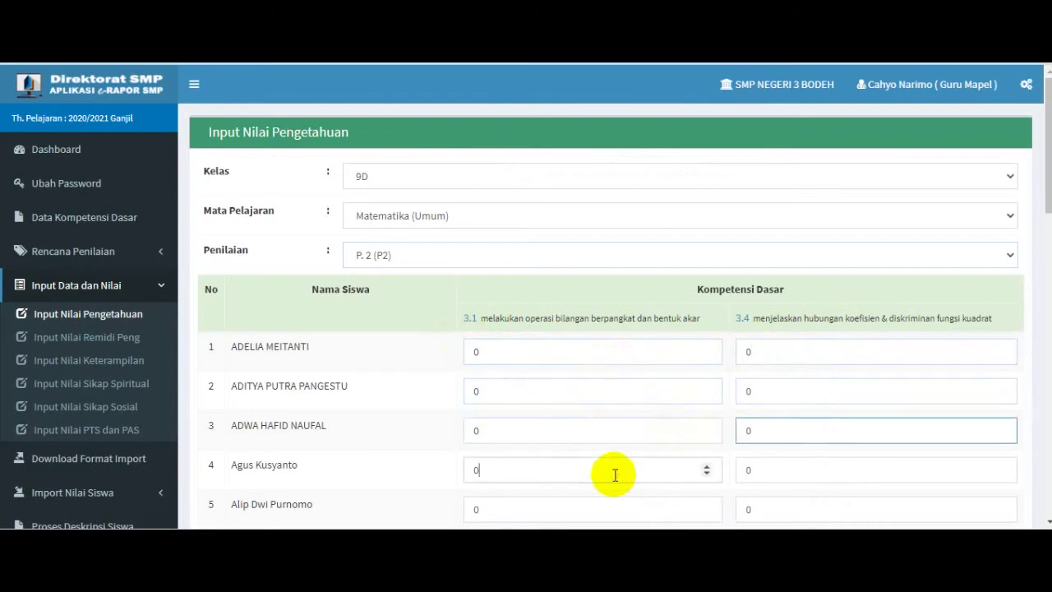
{"action": "left_click", "coordinate": [613, 471]}
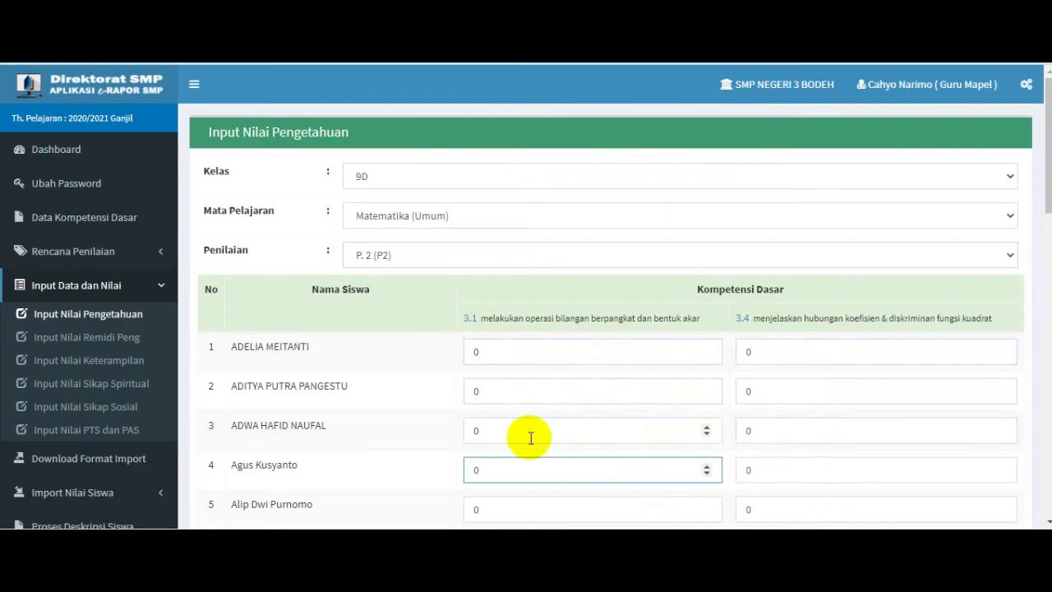
Step: Open knowledge remedial score entry (Input Nilai Remidi Peng) for class 9D, Matematika (Umum), KD 3.1 melakukan operasi bilangan berpangkat dan bentuk akar
{"action": "left_click", "coordinate": [87, 339]}
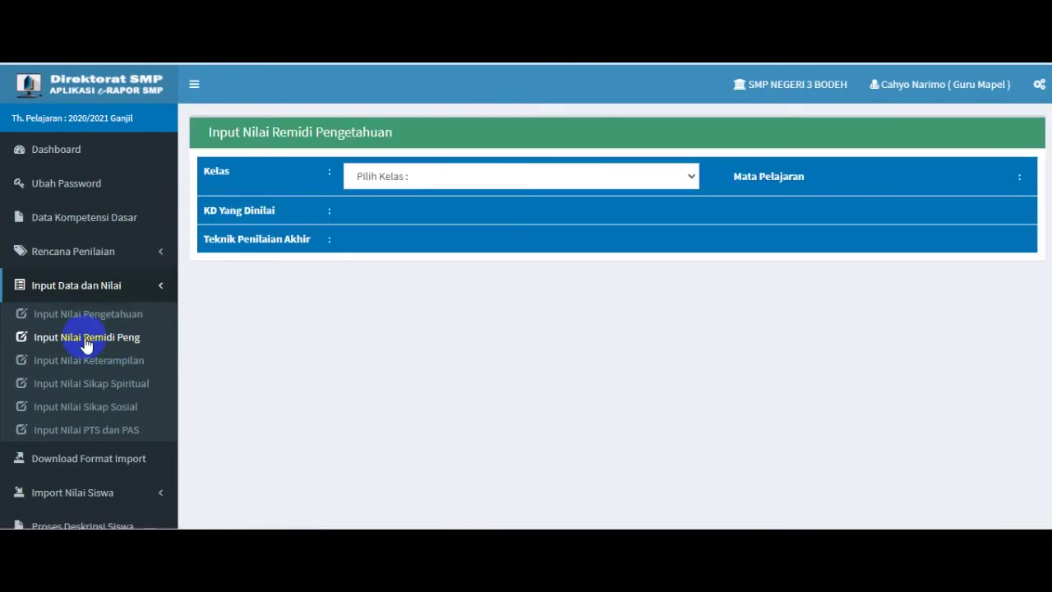
{"action": "left_click", "coordinate": [459, 176]}
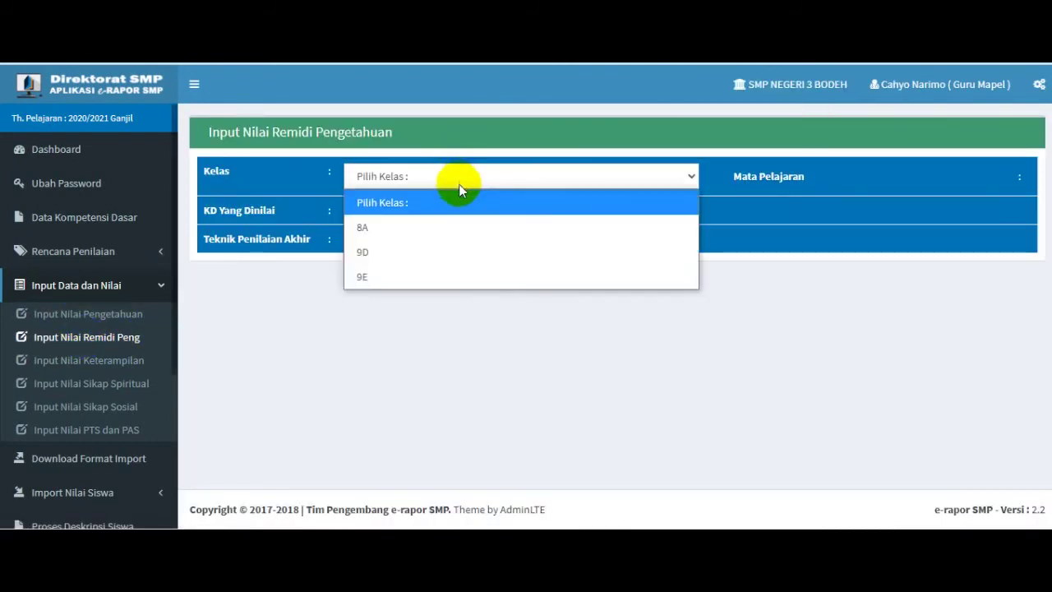
{"action": "left_click", "coordinate": [430, 252]}
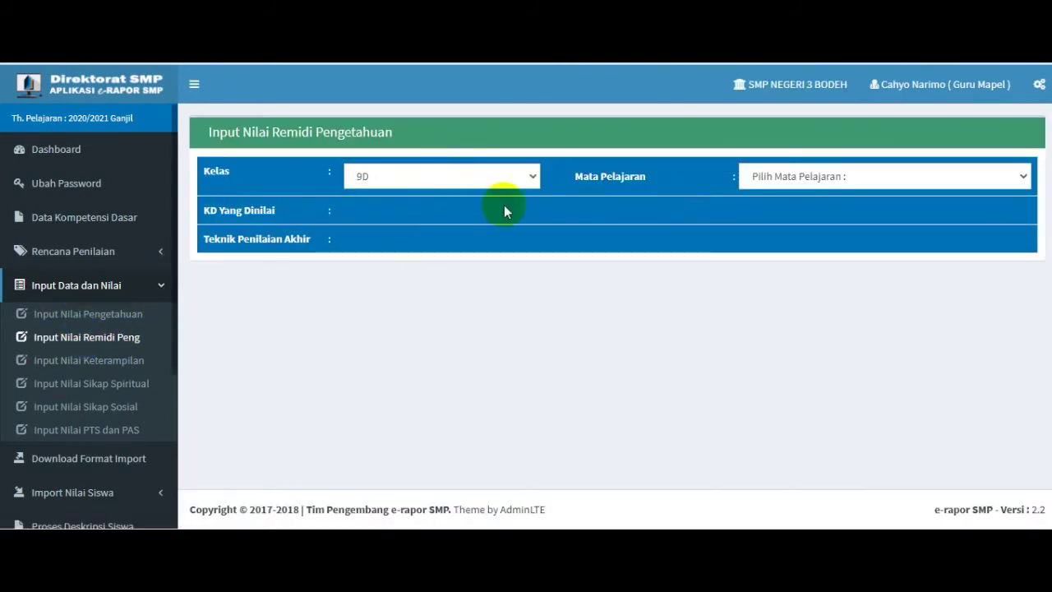
{"action": "left_click", "coordinate": [835, 179]}
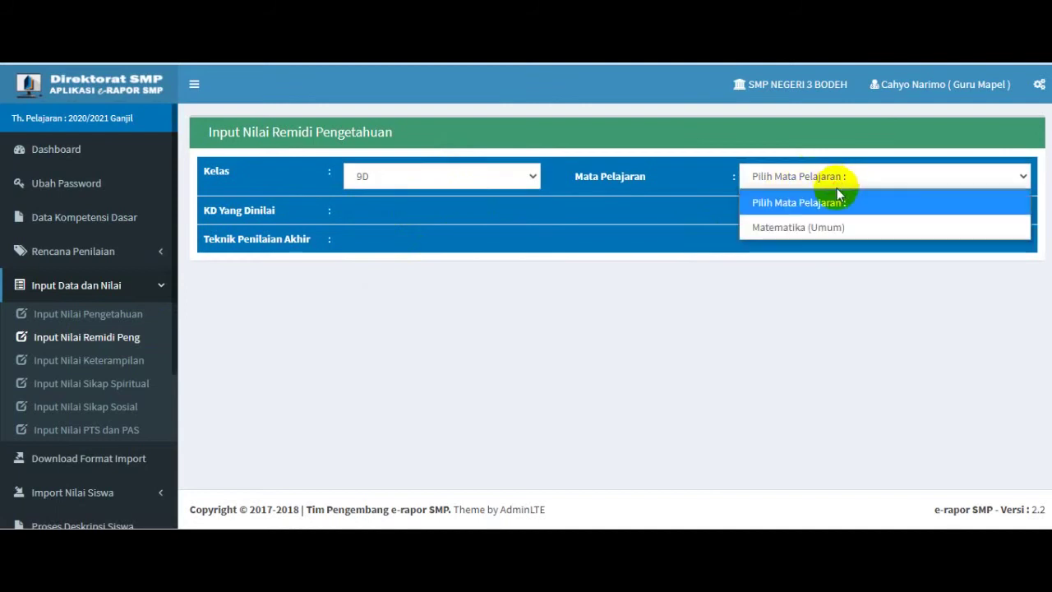
{"action": "left_click", "coordinate": [831, 227]}
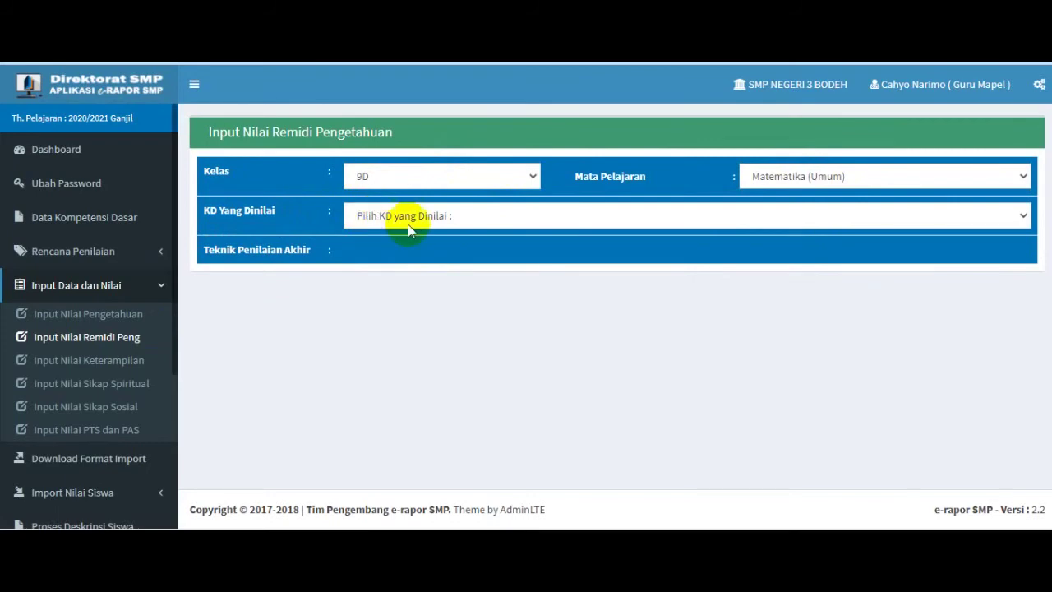
{"action": "left_click", "coordinate": [485, 218]}
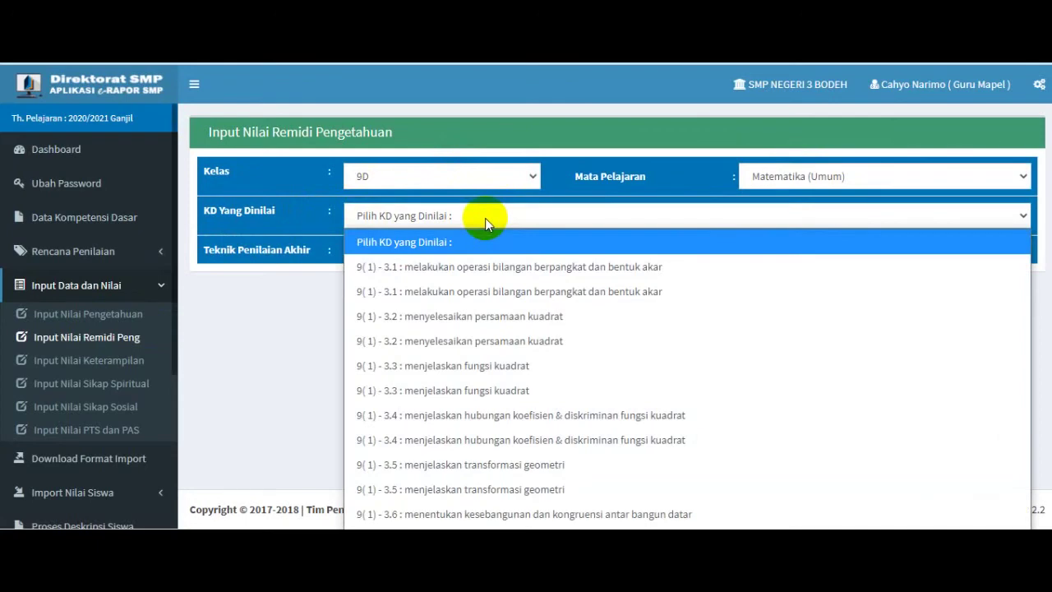
{"action": "left_click", "coordinate": [501, 270]}
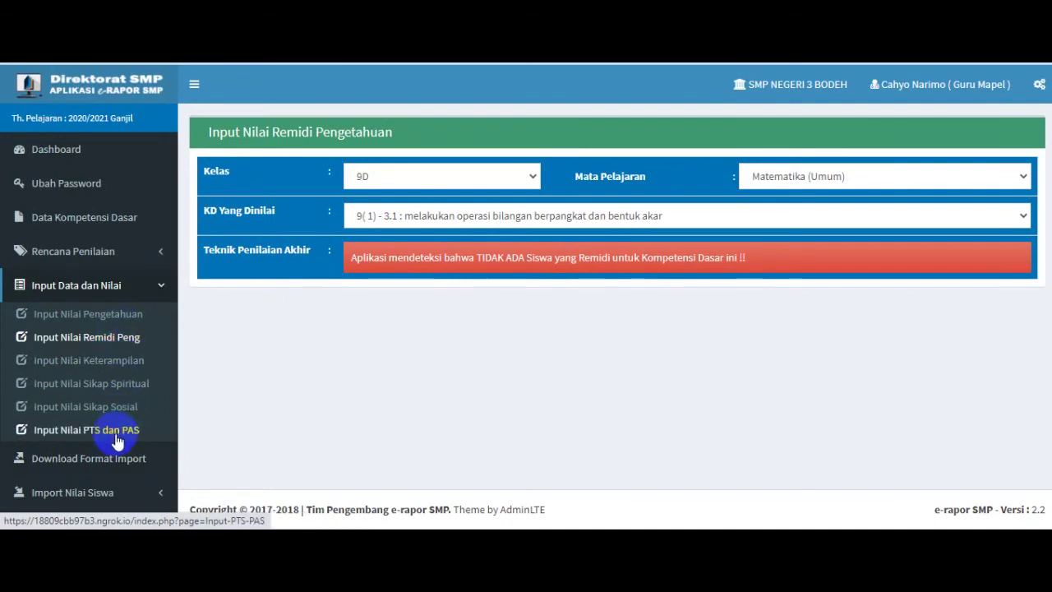
Step: Open Download Format Import for class 9D with the subject Matematika (Umum) and review the available format files
{"action": "scroll", "coordinate": [118, 417], "scroll_direction": "down", "scroll_amount": 2}
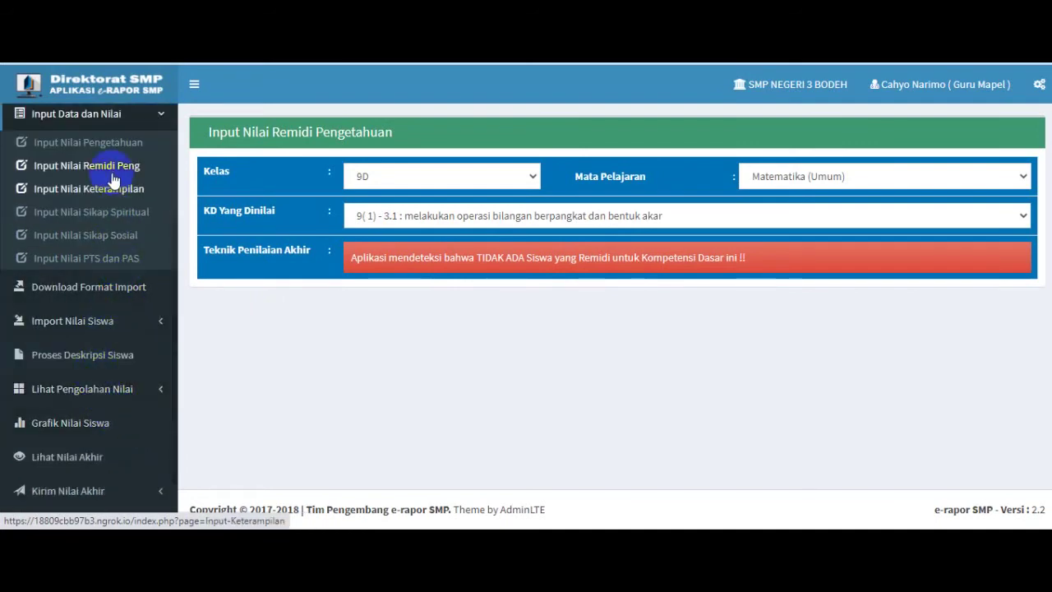
{"action": "left_click", "coordinate": [95, 291]}
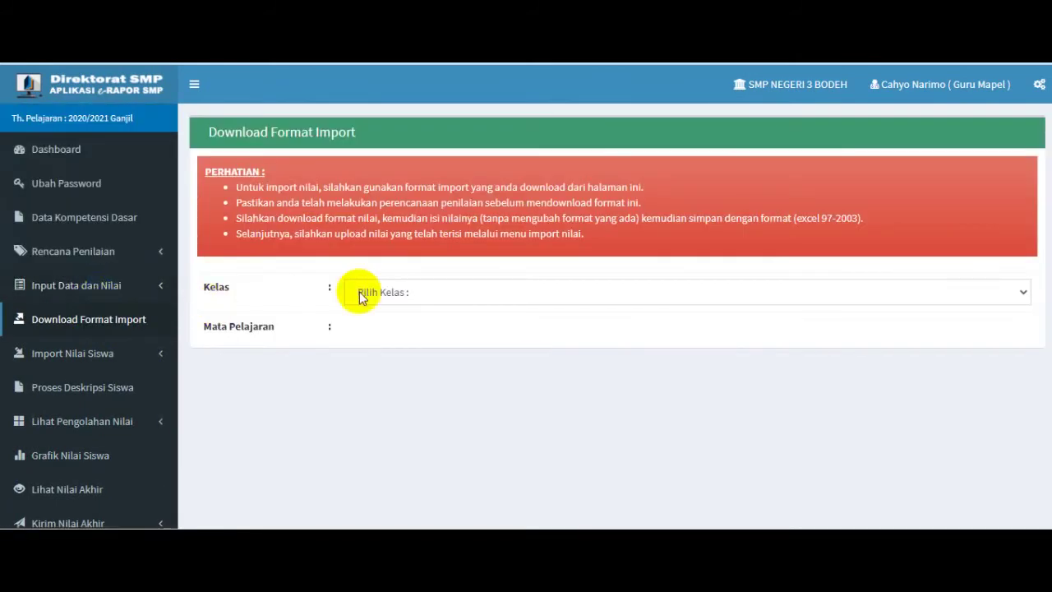
{"action": "left_click", "coordinate": [403, 293]}
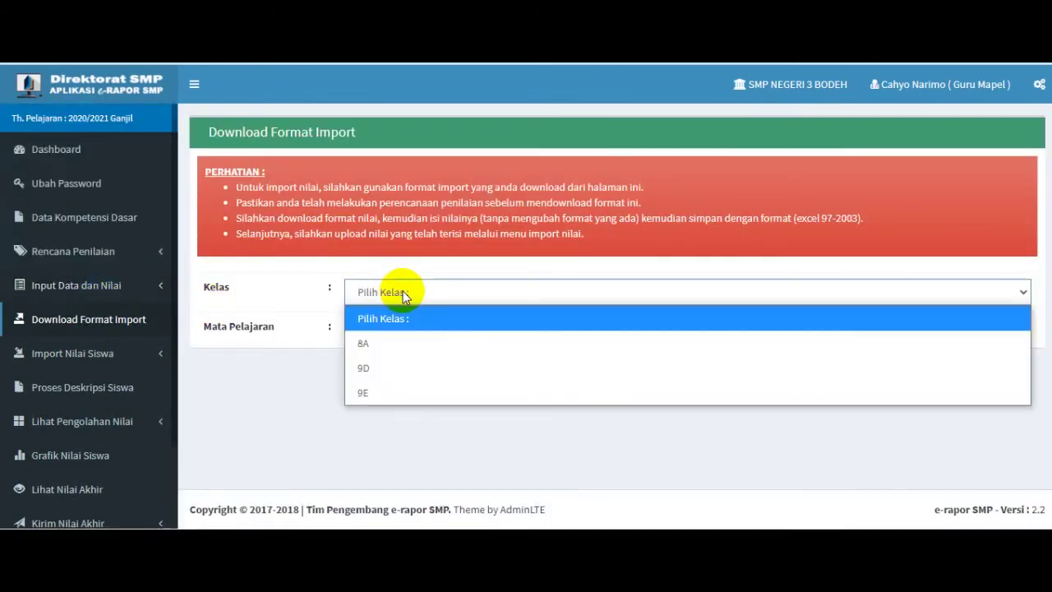
{"action": "left_click", "coordinate": [406, 372]}
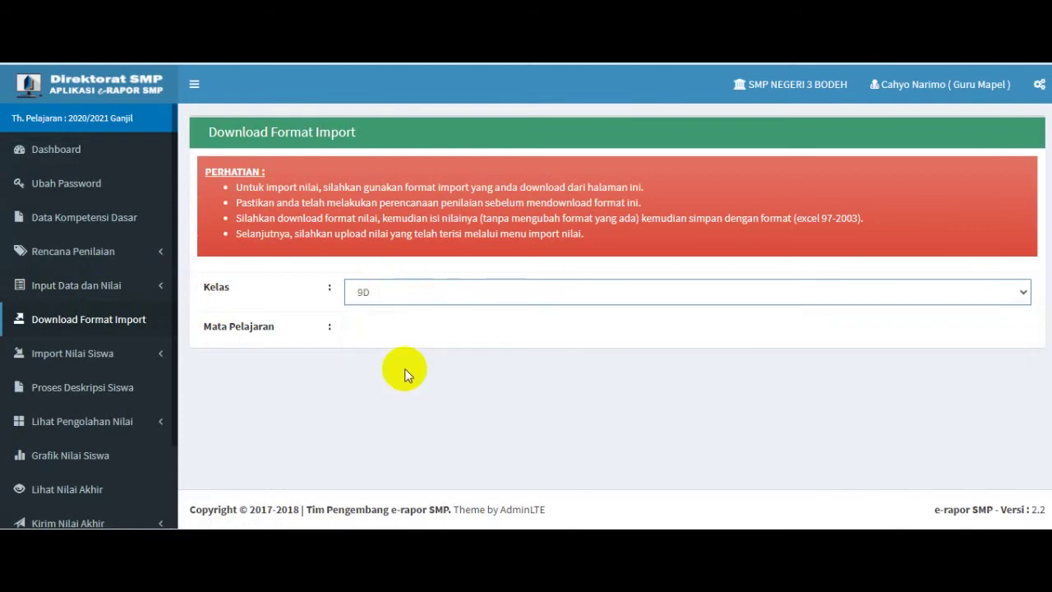
{"action": "left_click", "coordinate": [379, 327]}
{"action": "left_click", "coordinate": [397, 382]}
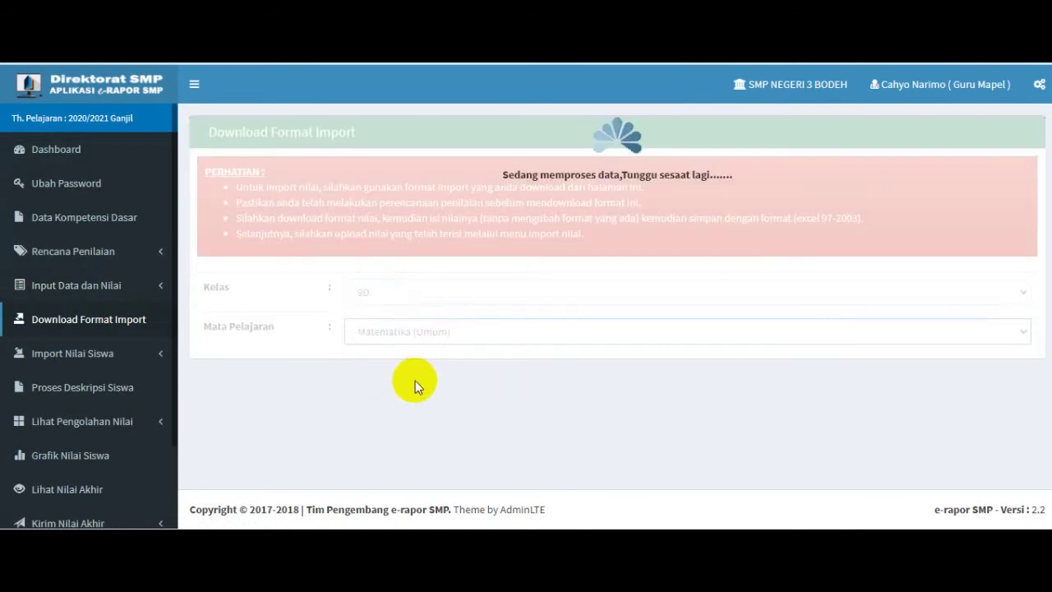
{"action": "scroll", "coordinate": [513, 406], "scroll_direction": "down", "scroll_amount": 2}
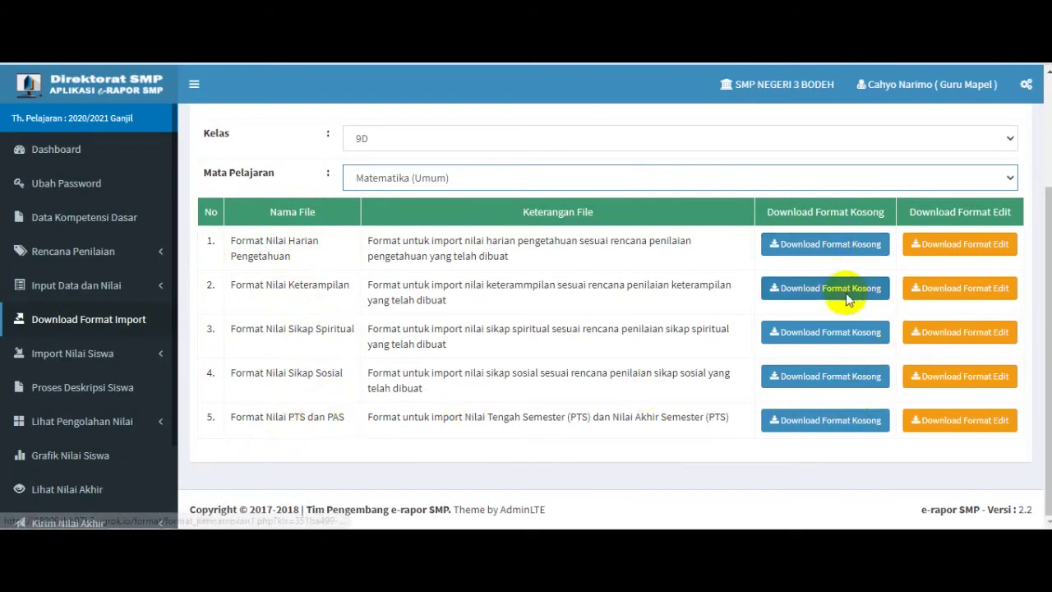
{"action": "scroll", "coordinate": [808, 266], "scroll_direction": "up", "scroll_amount": 2}
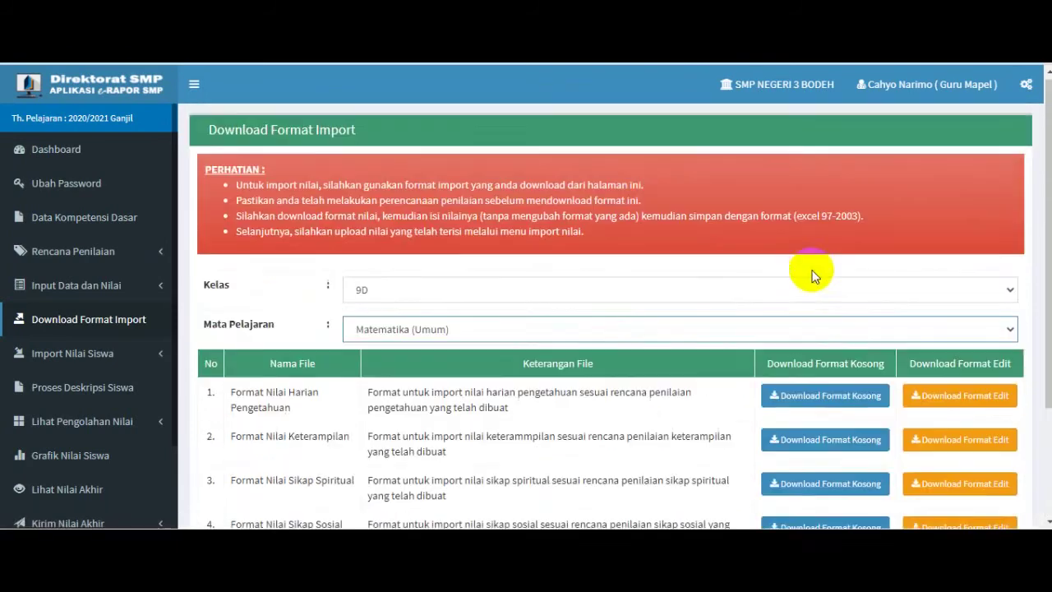
Step: Download both the blank (Format Kosong) and edit (Format Edit) versions of Format Nilai Harian Pengetahuan
{"action": "left_click", "coordinate": [997, 408]}
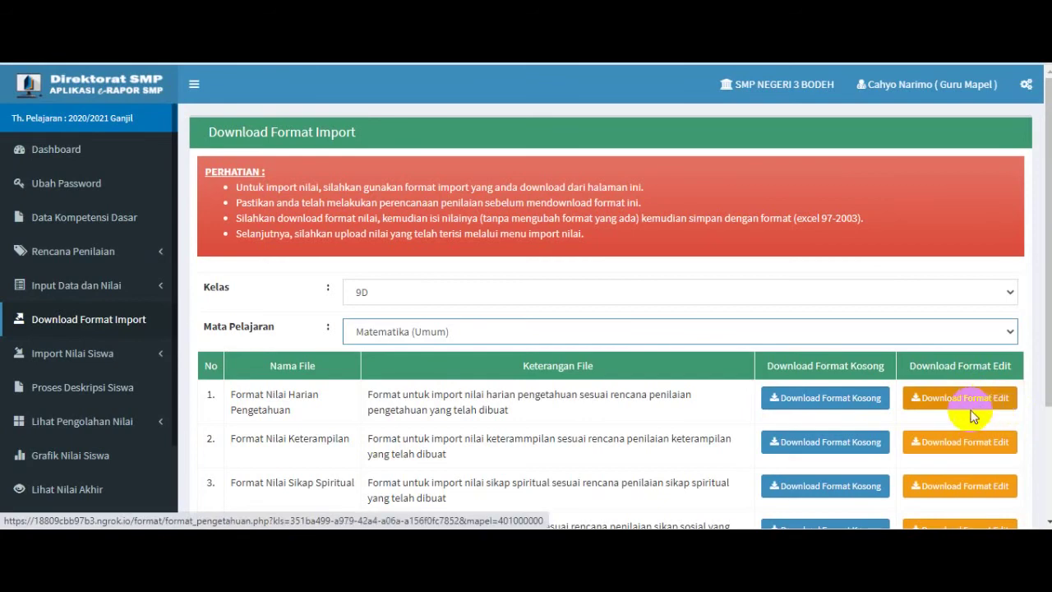
{"action": "left_click", "coordinate": [842, 408]}
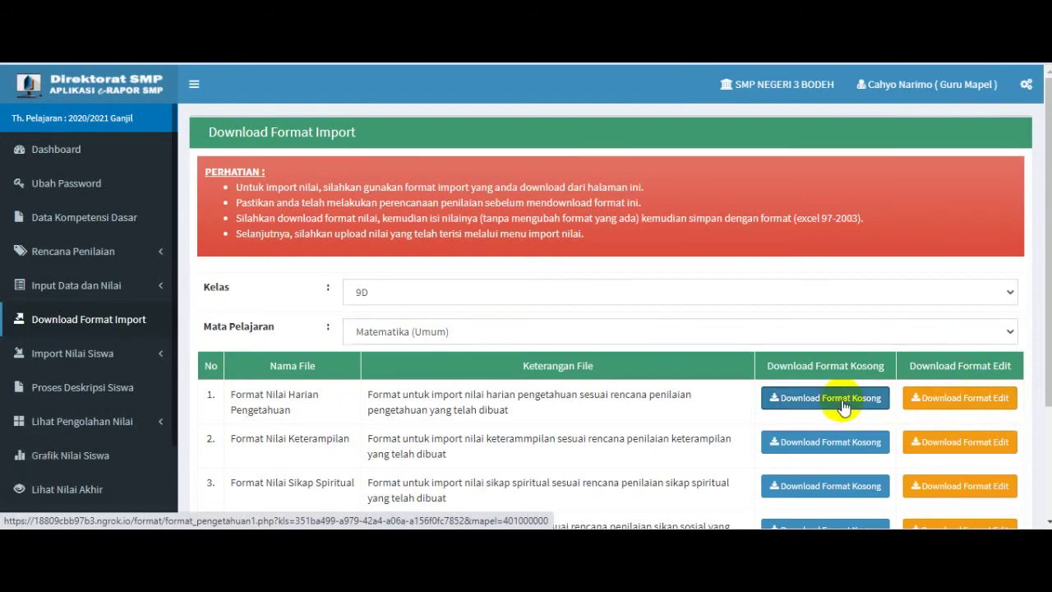
{"action": "left_click", "coordinate": [987, 409]}
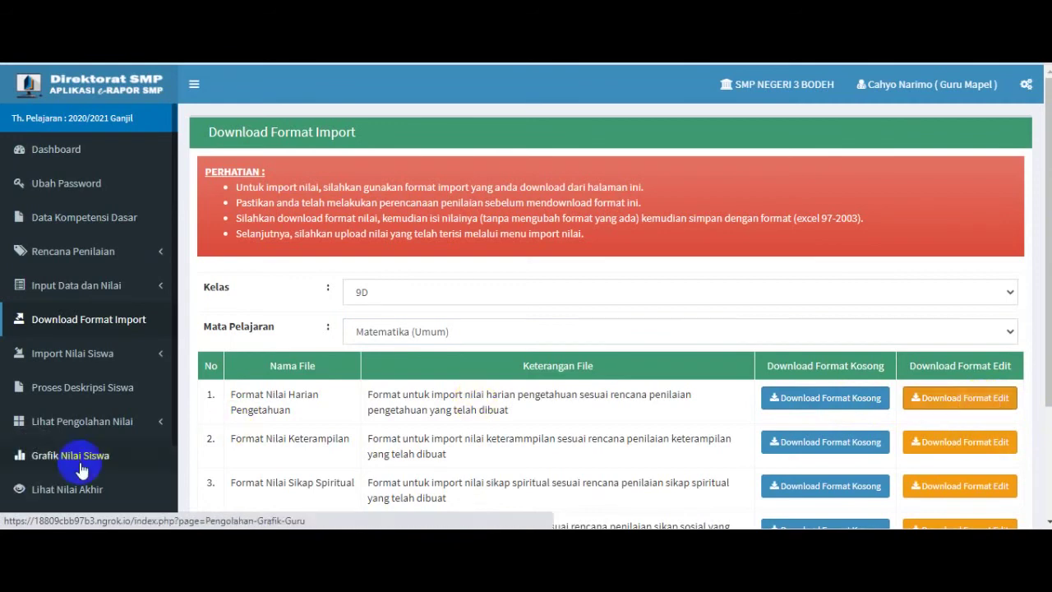
Step: Locate the downloaded F_KD_Peng_Matematika (Umum)_9D file in its folder, open it in Excel and inspect its assessment type and KD columns
{"action": "right_click", "coordinate": [347, 529]}
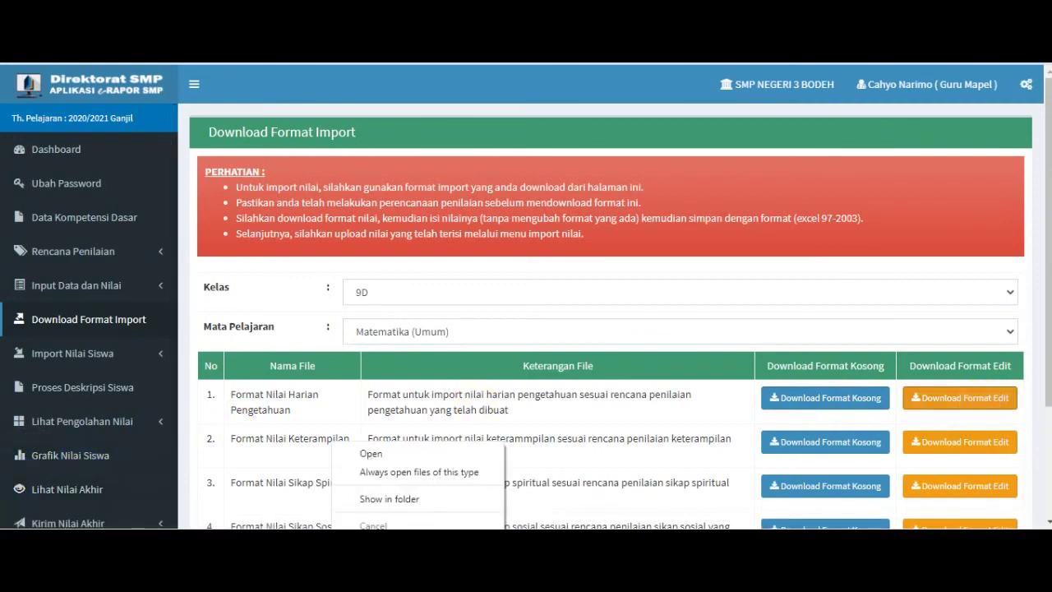
{"action": "left_click", "coordinate": [375, 503]}
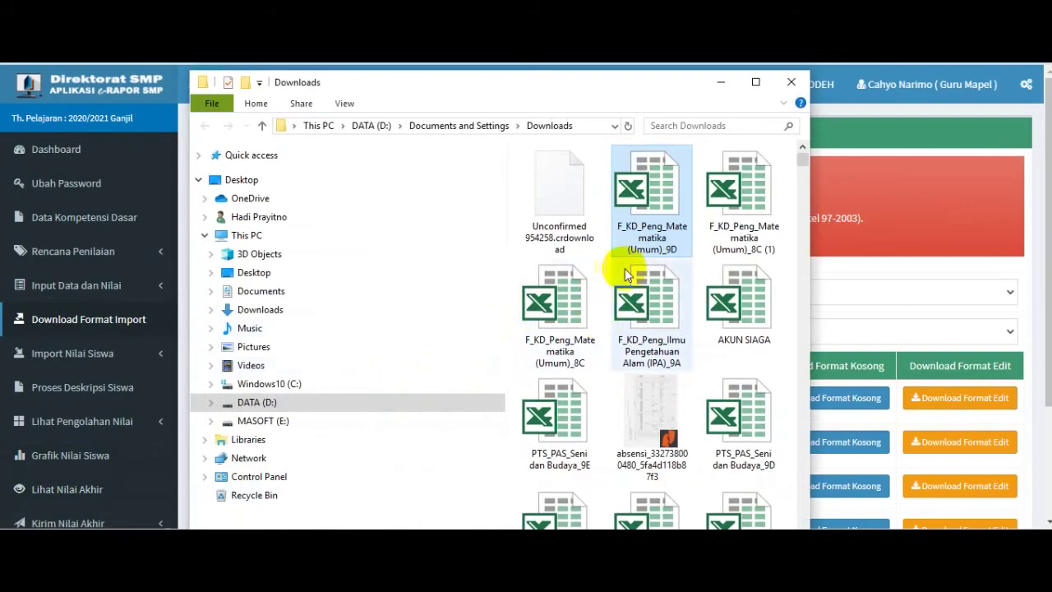
{"action": "double_click", "coordinate": [653, 177]}
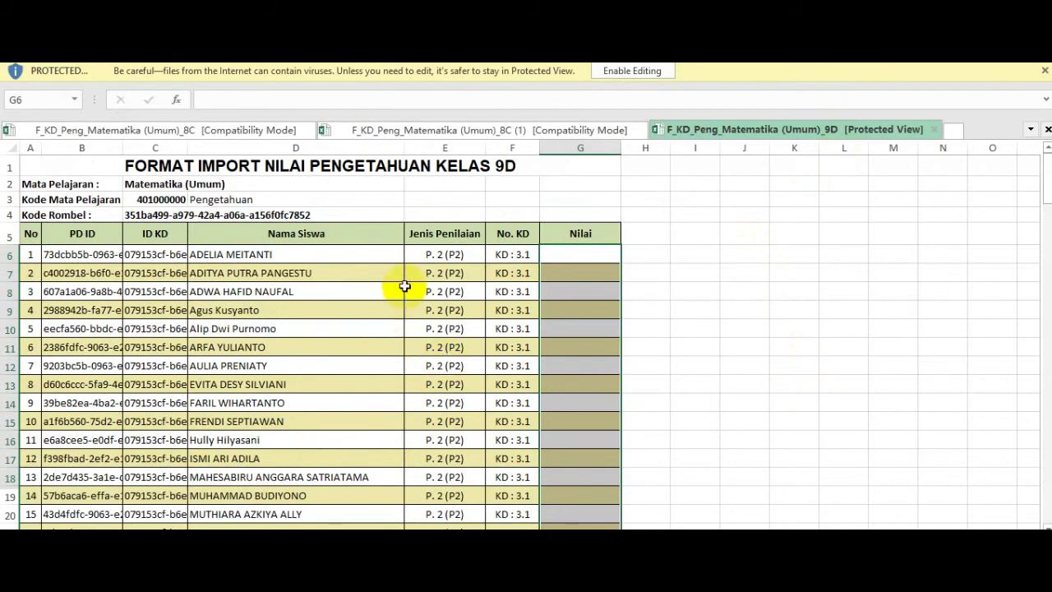
{"action": "left_click", "coordinate": [465, 293]}
{"action": "left_click", "coordinate": [512, 274]}
{"action": "left_click", "coordinate": [521, 365]}
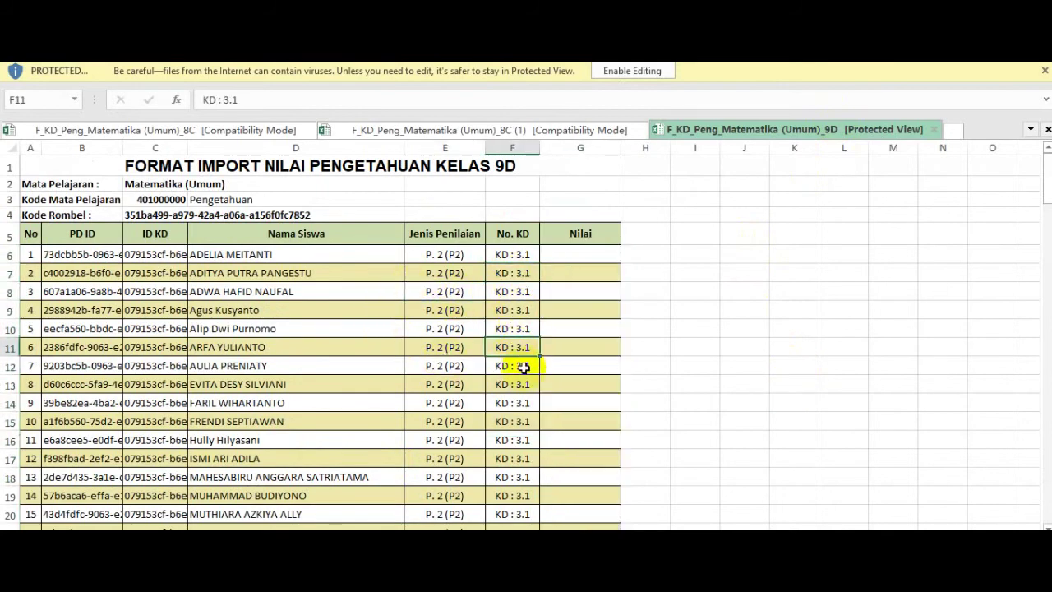
Step: Open the other downloaded class 9D knowledge format from the Downloads folder and enable editing in both 9D workbooks
{"action": "left_click", "coordinate": [298, 542]}
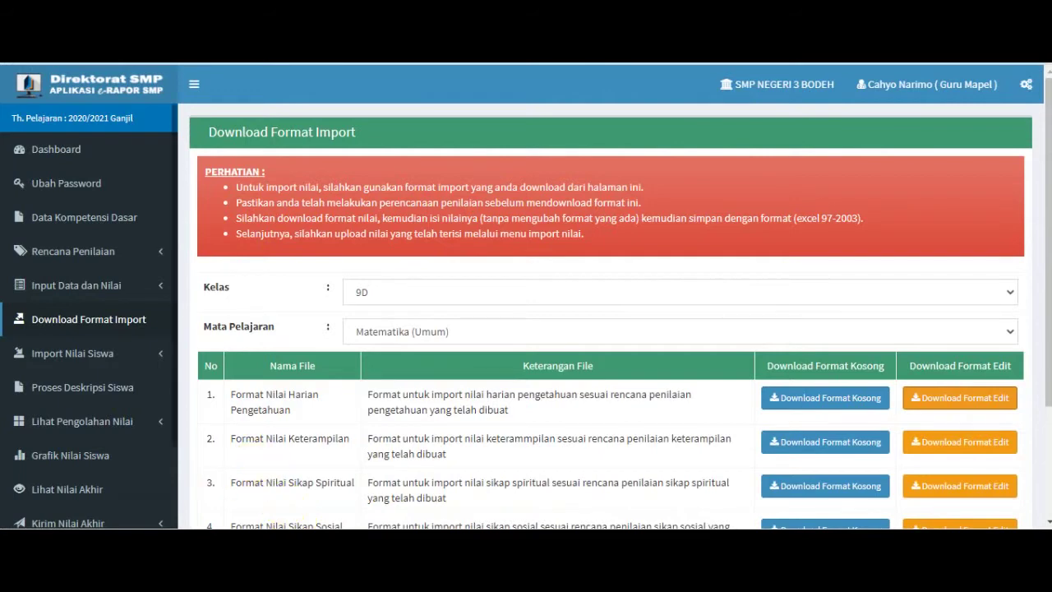
{"action": "left_click", "coordinate": [162, 548]}
{"action": "left_click", "coordinate": [194, 500]}
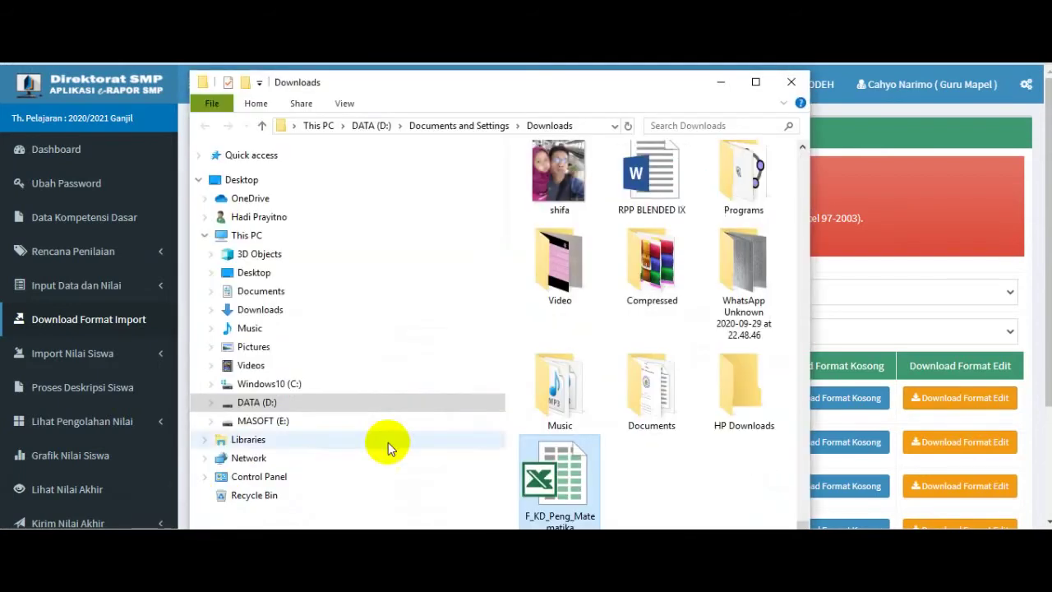
{"action": "double_click", "coordinate": [569, 469]}
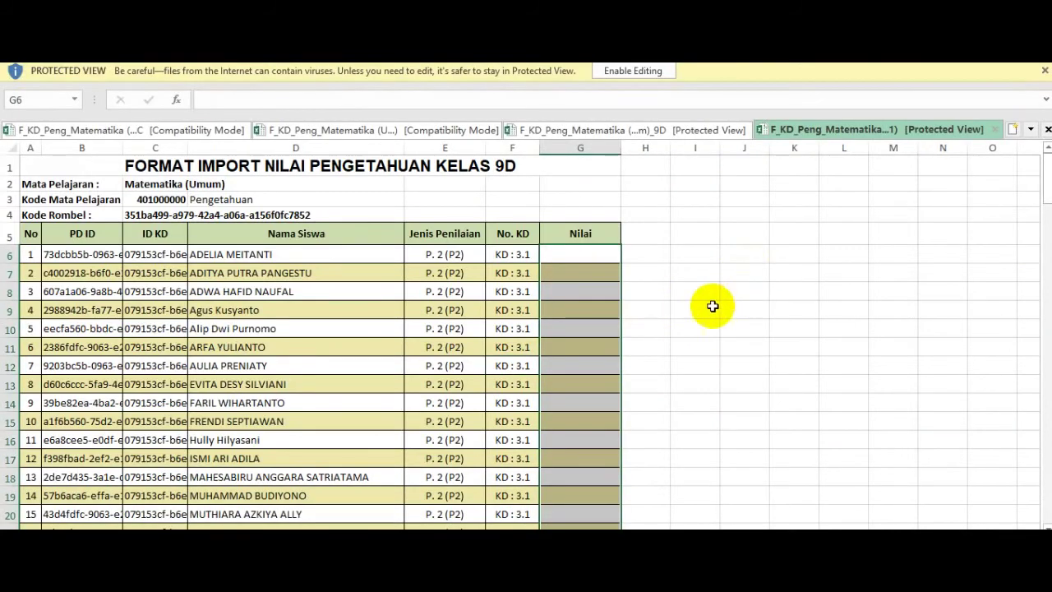
{"action": "left_click", "coordinate": [656, 72]}
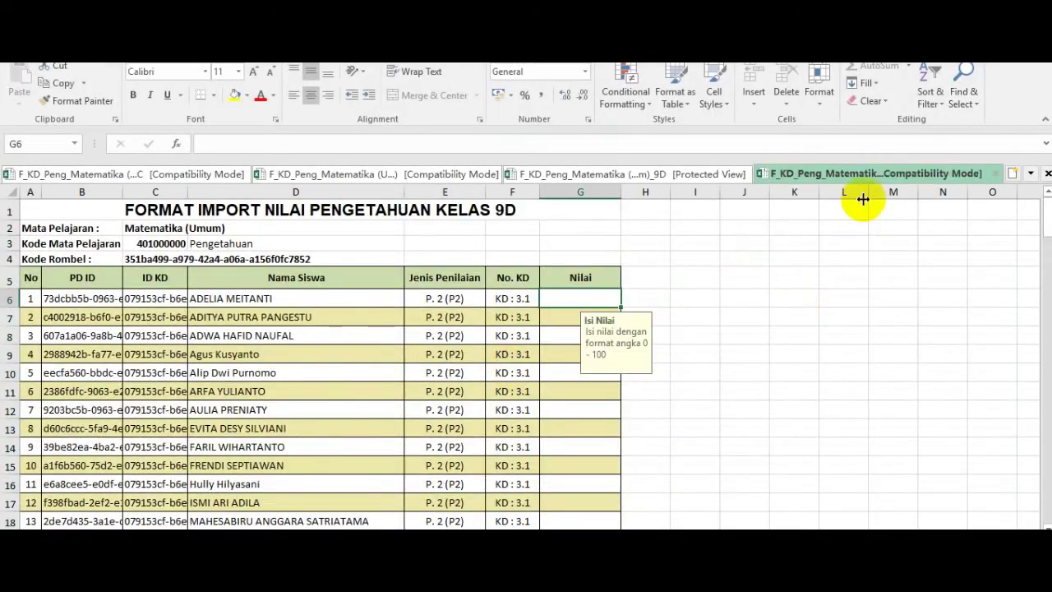
{"action": "left_click", "coordinate": [665, 171]}
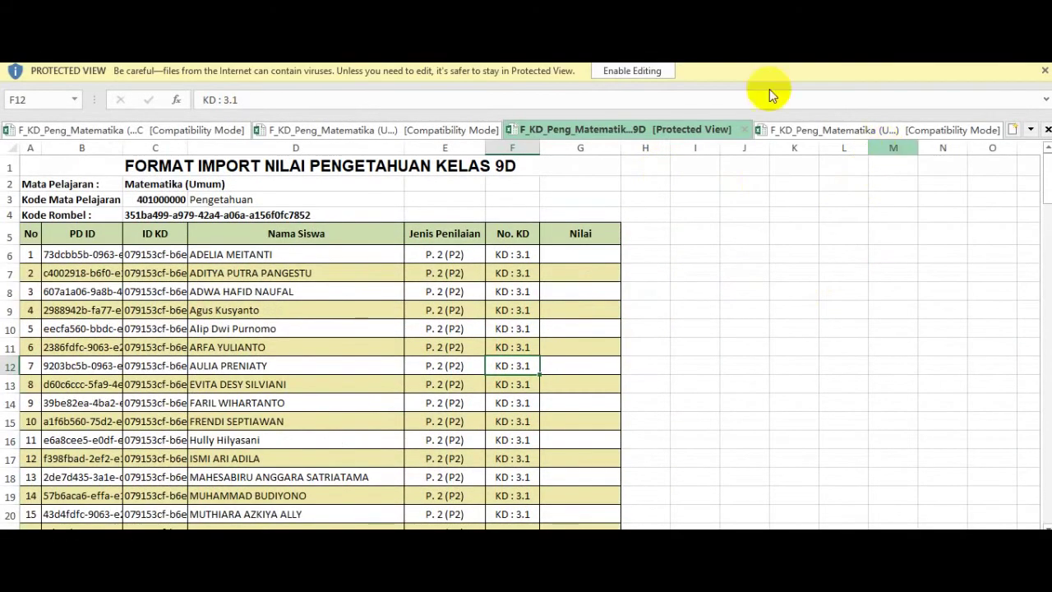
{"action": "left_click", "coordinate": [620, 69]}
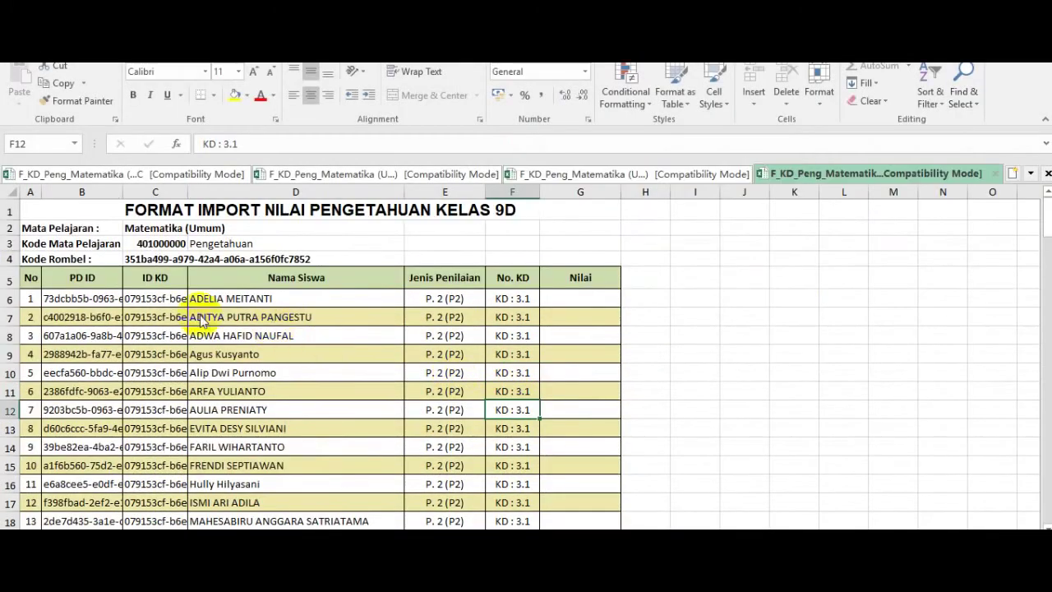
Step: Compare the two class 9D knowledge format workbooks, checking the student rows and the Nilai column in each
{"action": "left_click", "coordinate": [664, 173]}
{"action": "left_click", "coordinate": [839, 179]}
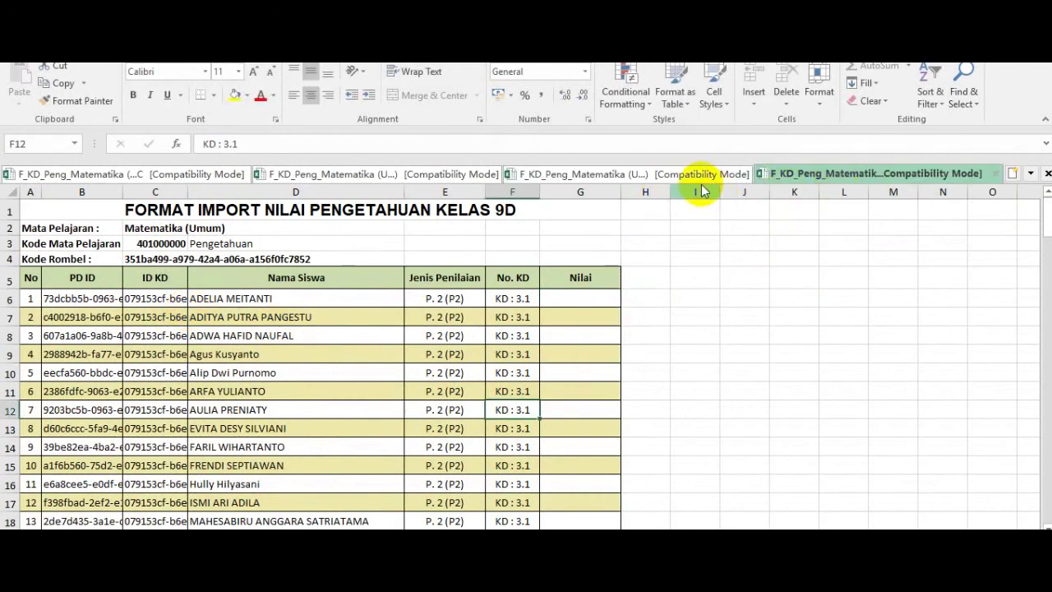
{"action": "left_click", "coordinate": [699, 176]}
{"action": "left_click", "coordinate": [818, 180]}
{"action": "left_click", "coordinate": [674, 173]}
{"action": "scroll", "coordinate": [415, 319], "scroll_direction": "down", "scroll_amount": 20}
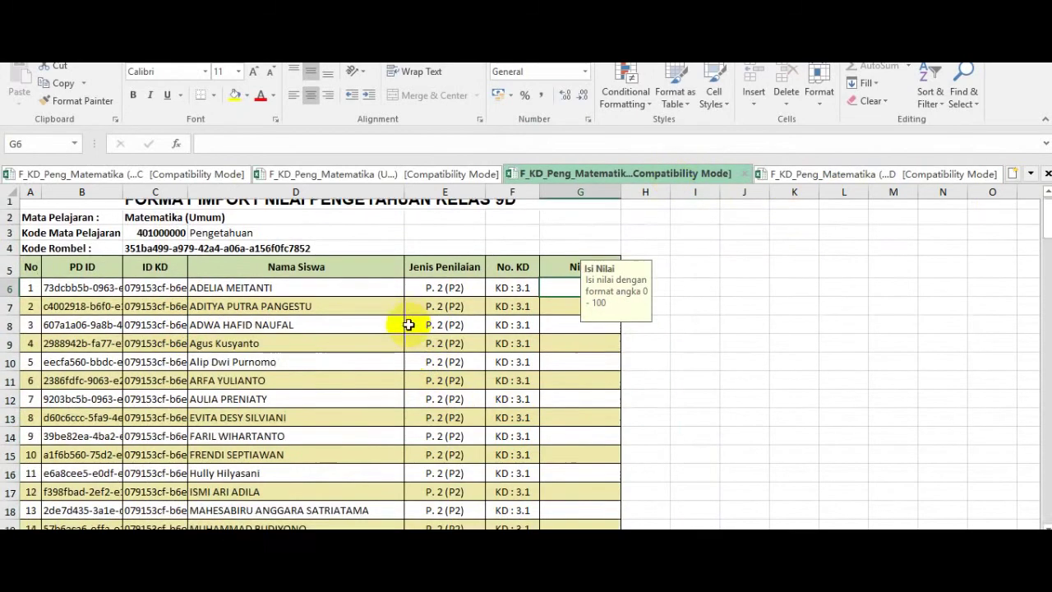
{"action": "scroll", "coordinate": [417, 317], "scroll_direction": "down", "scroll_amount": 6}
{"action": "scroll", "coordinate": [417, 313], "scroll_direction": "up", "scroll_amount": 20}
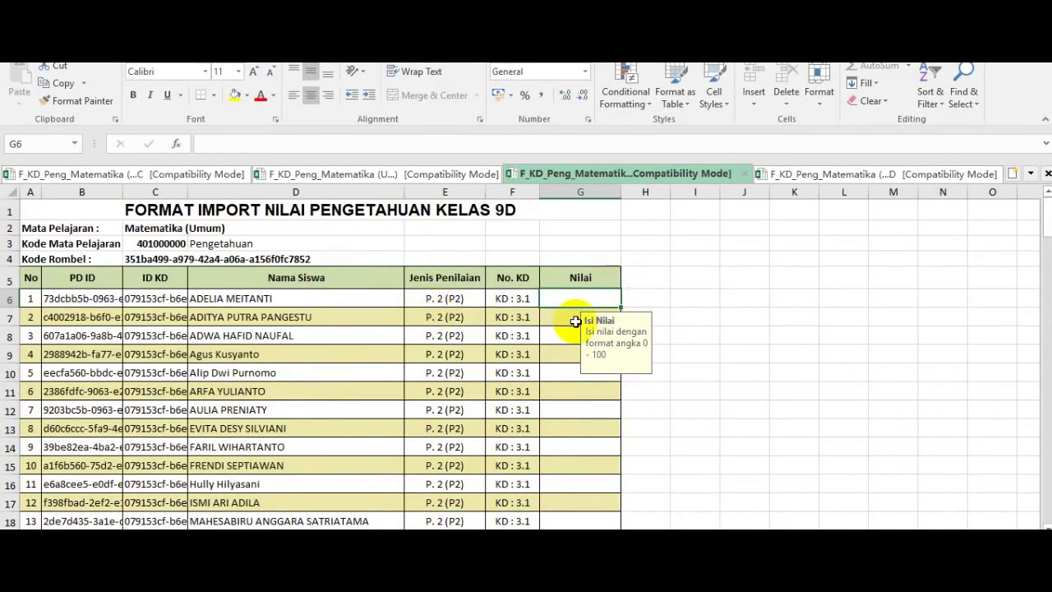
{"action": "left_click", "coordinate": [947, 174]}
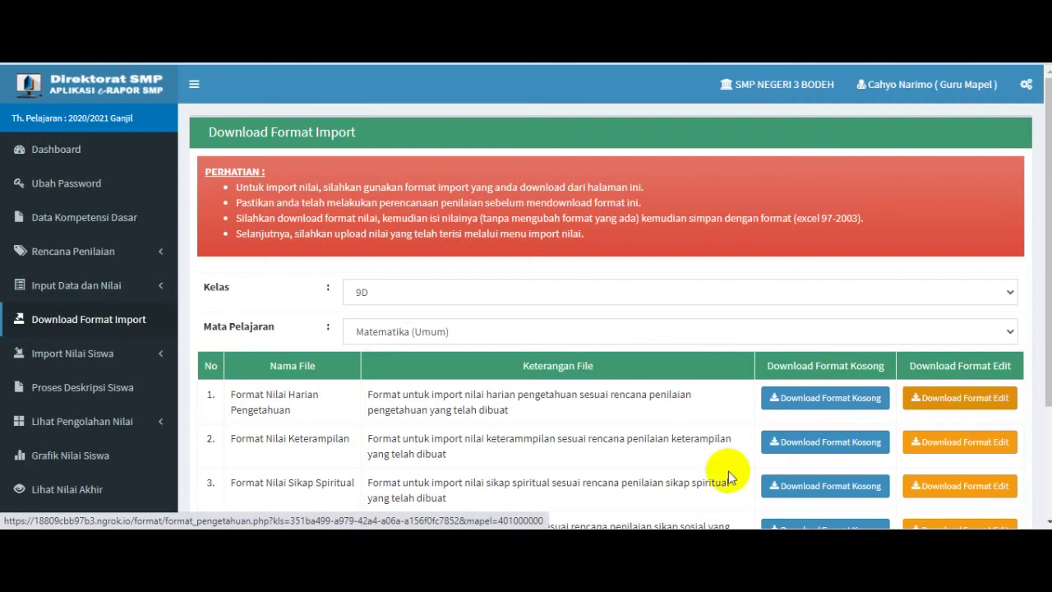
Step: Switch to the class 9D knowledge format workbook in Excel and check the first student's name, Jenis Penilaian, No. KD and Nilai cells
{"action": "left_click", "coordinate": [1016, 410]}
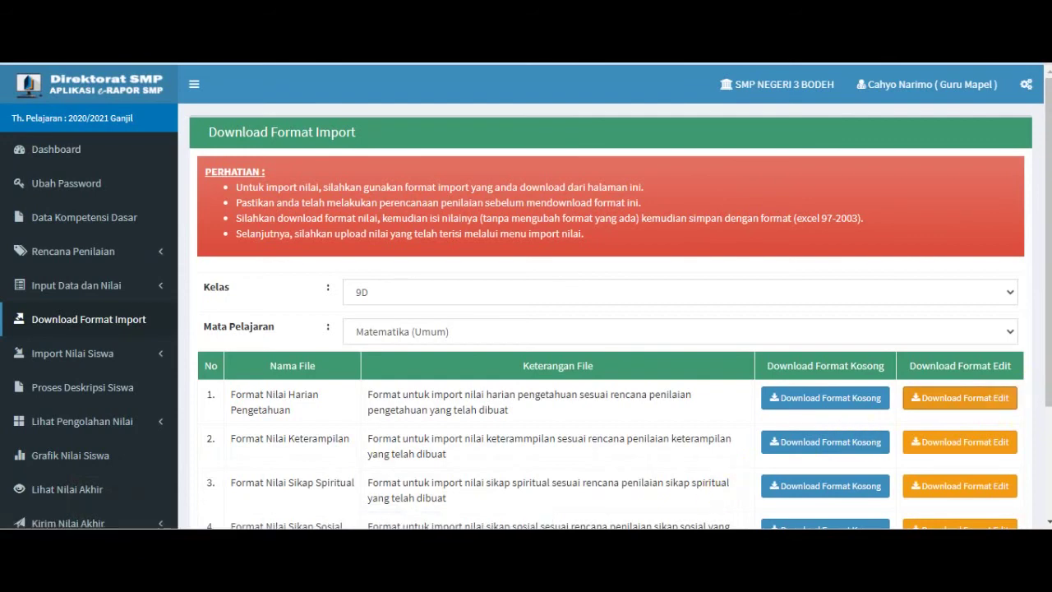
{"action": "left_click", "coordinate": [397, 585]}
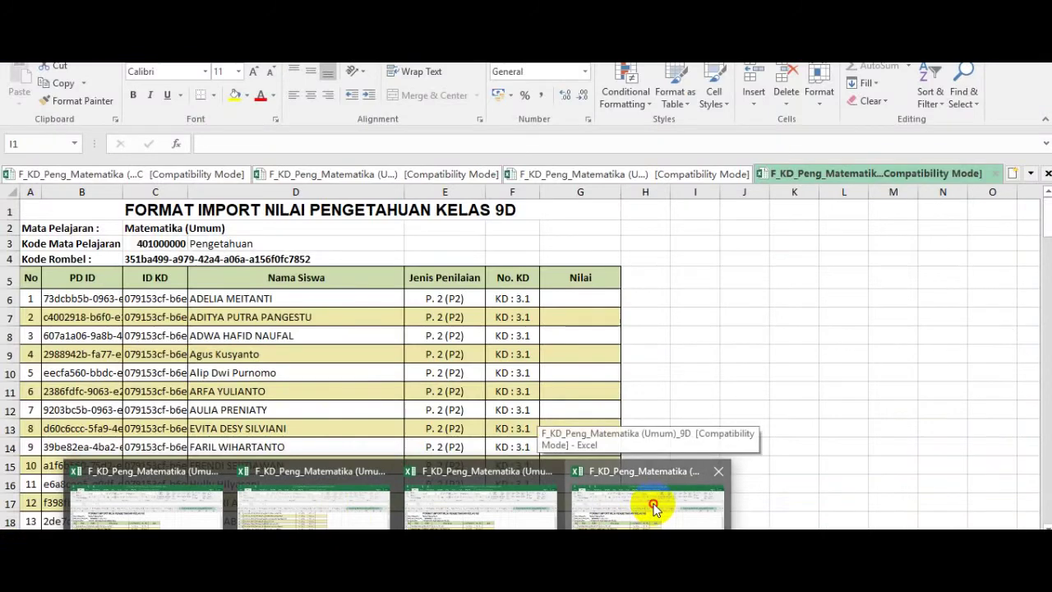
{"action": "left_click", "coordinate": [612, 499]}
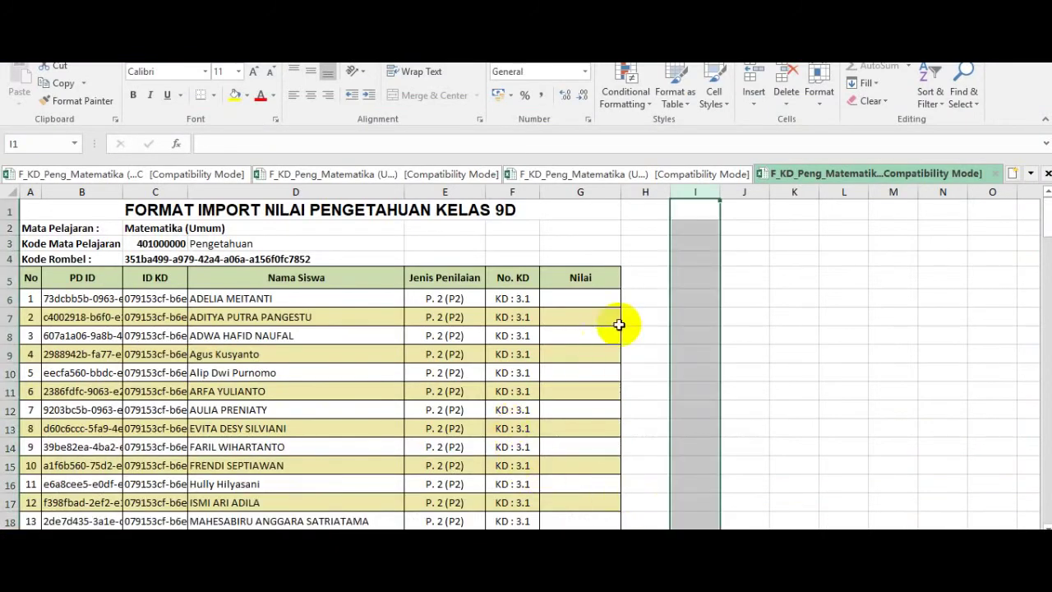
{"action": "left_click", "coordinate": [206, 298]}
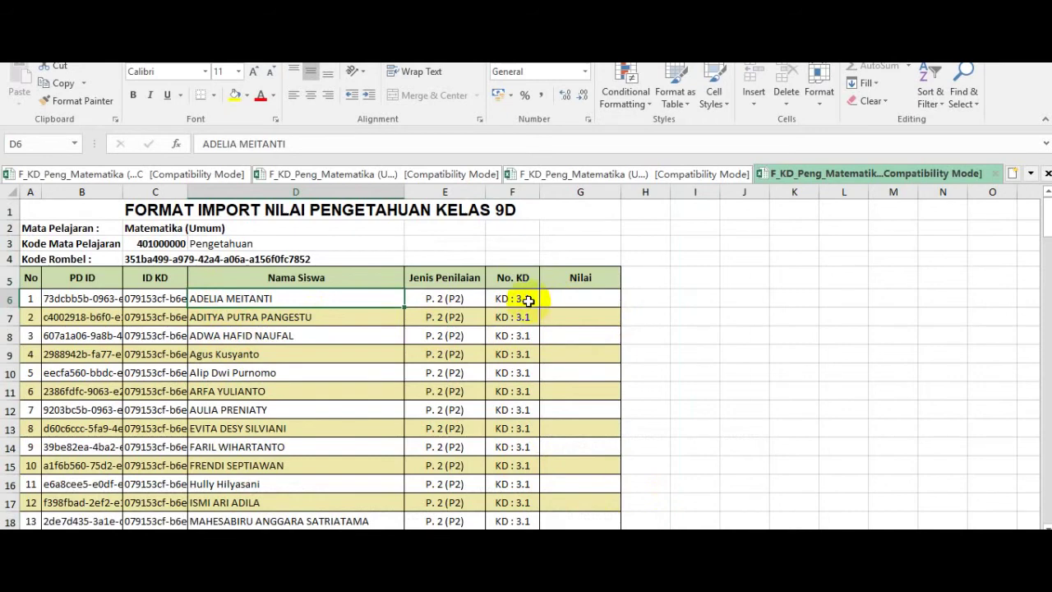
{"action": "left_click", "coordinate": [448, 300]}
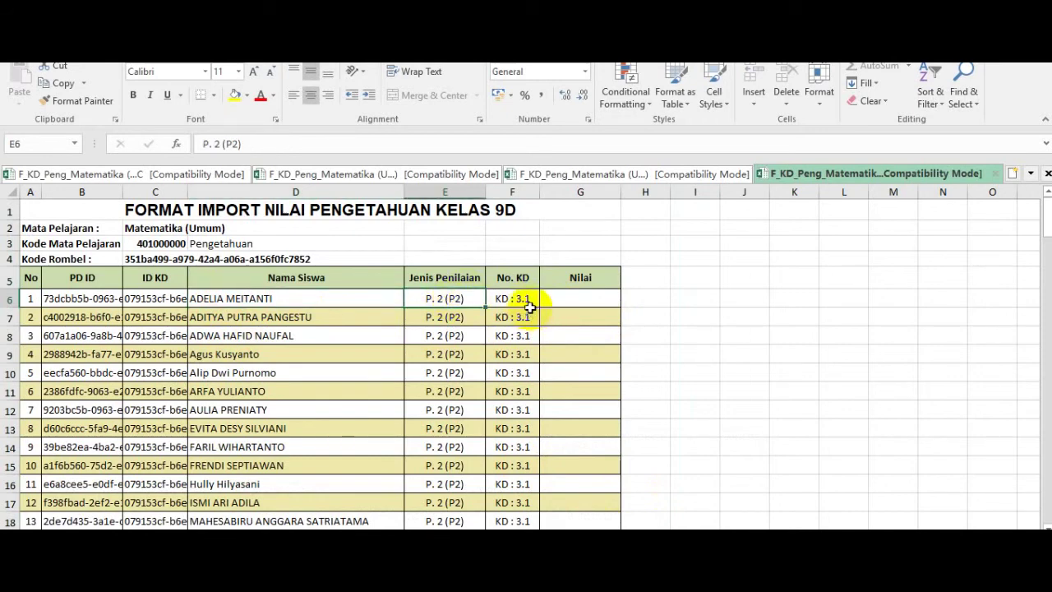
{"action": "left_click", "coordinate": [525, 300]}
{"action": "left_click", "coordinate": [571, 302]}
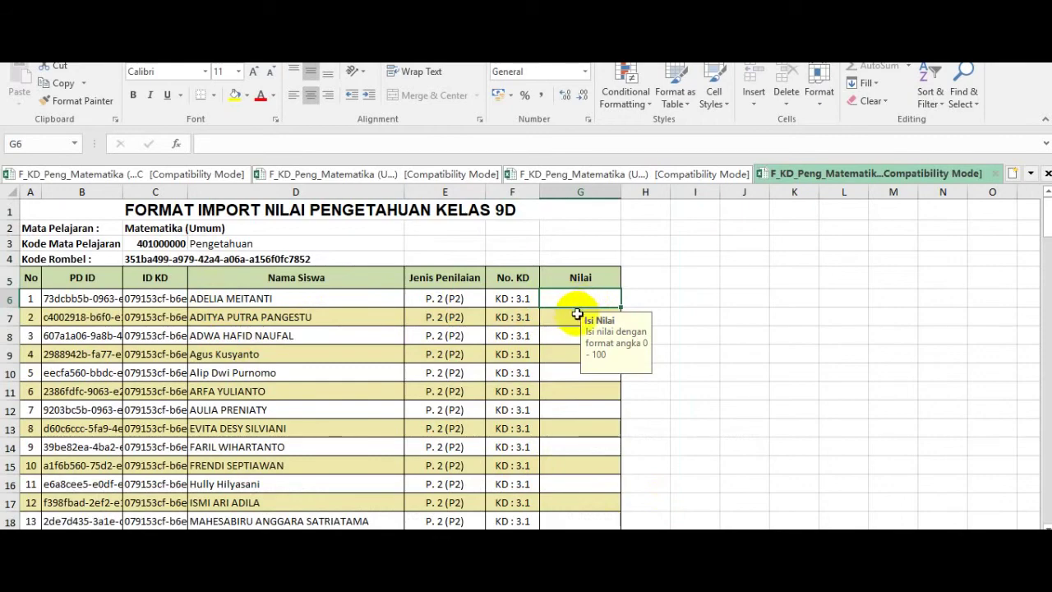
Step: Examine how the student rows repeat for each assessment type and KD throughout the class 9D workbook
{"action": "scroll", "coordinate": [575, 395], "scroll_direction": "down", "scroll_amount": 3}
{"action": "scroll", "coordinate": [575, 395], "scroll_direction": "down", "scroll_amount": 14}
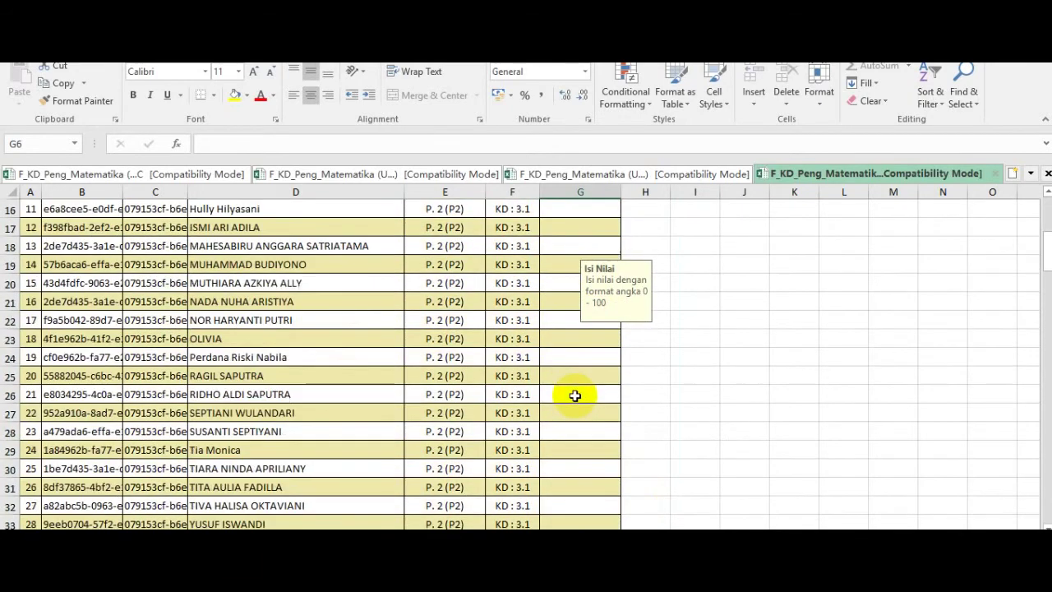
{"action": "scroll", "coordinate": [574, 392], "scroll_direction": "down", "scroll_amount": 5}
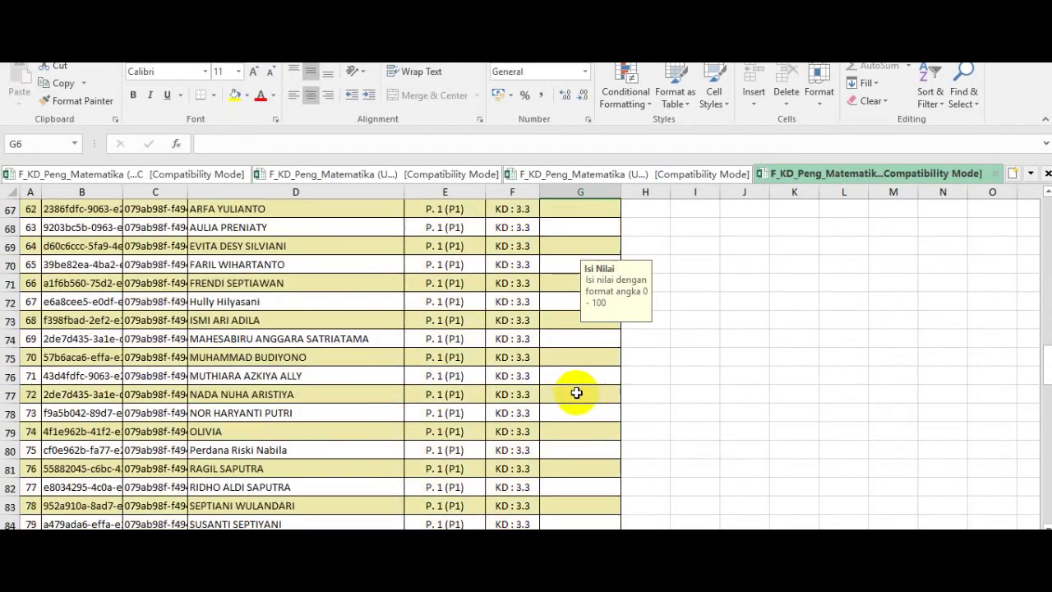
{"action": "scroll", "coordinate": [575, 394], "scroll_direction": "up", "scroll_amount": 5}
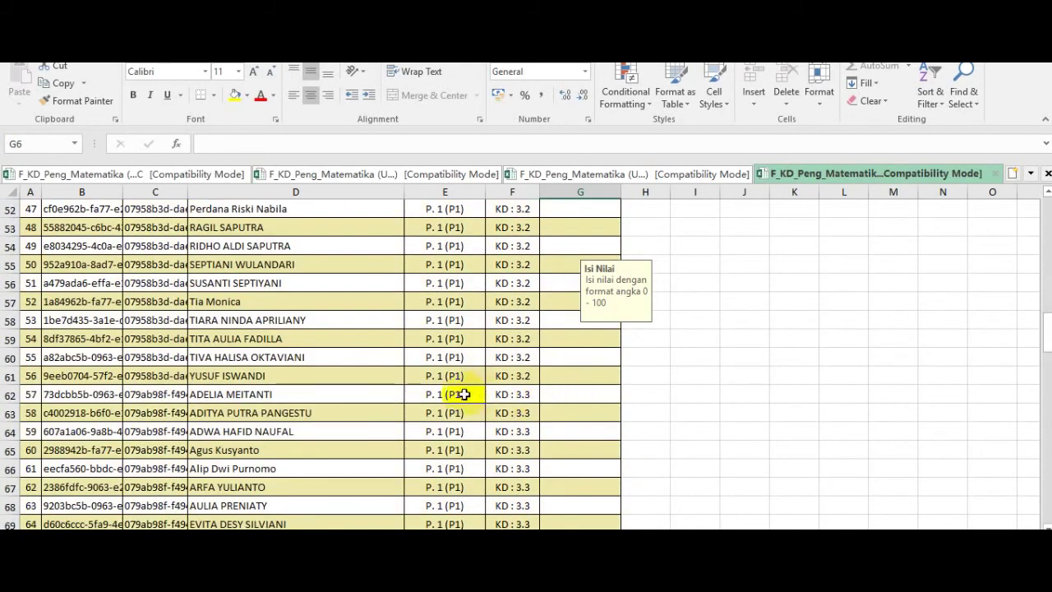
{"action": "left_click", "coordinate": [593, 354]}
{"action": "scroll", "coordinate": [559, 421], "scroll_direction": "down", "scroll_amount": 4}
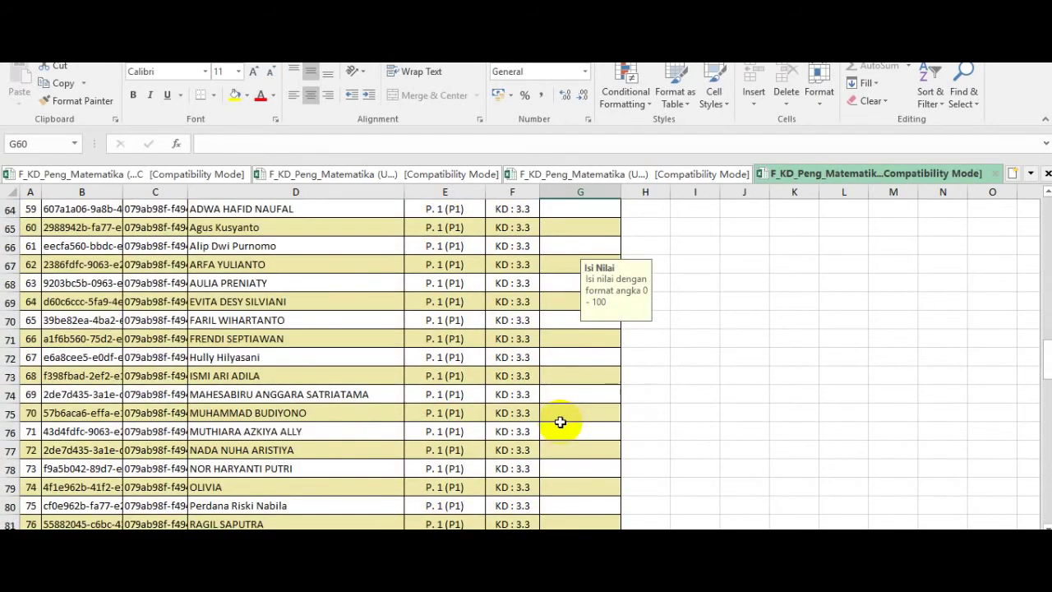
{"action": "scroll", "coordinate": [560, 421], "scroll_direction": "up", "scroll_amount": 5}
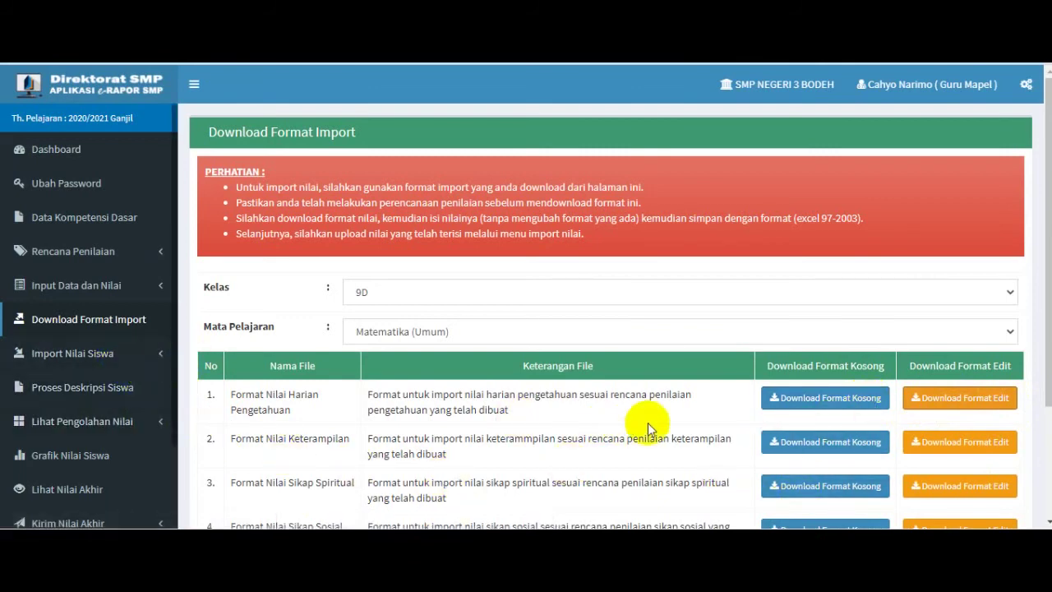
Step: Review the Format Kosong and Format Edit download options on e-Rapor's Download Format Import page for class 9D Matematika (Umum)
{"action": "scroll", "coordinate": [677, 423], "scroll_direction": "down", "scroll_amount": 1}
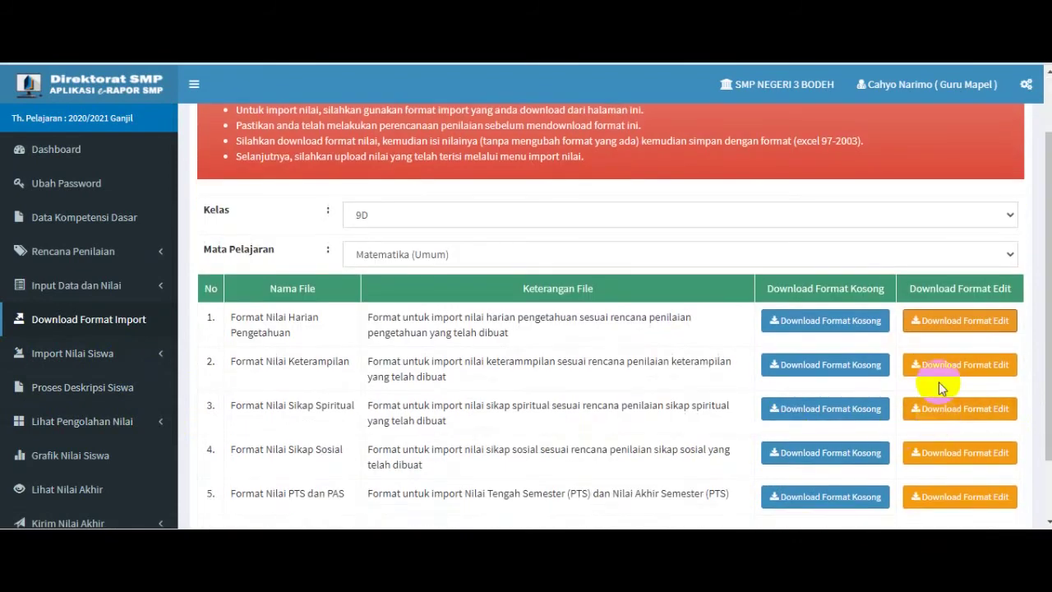
{"action": "left_click", "coordinate": [987, 326]}
{"action": "scroll", "coordinate": [249, 350], "scroll_direction": "down", "scroll_amount": 1}
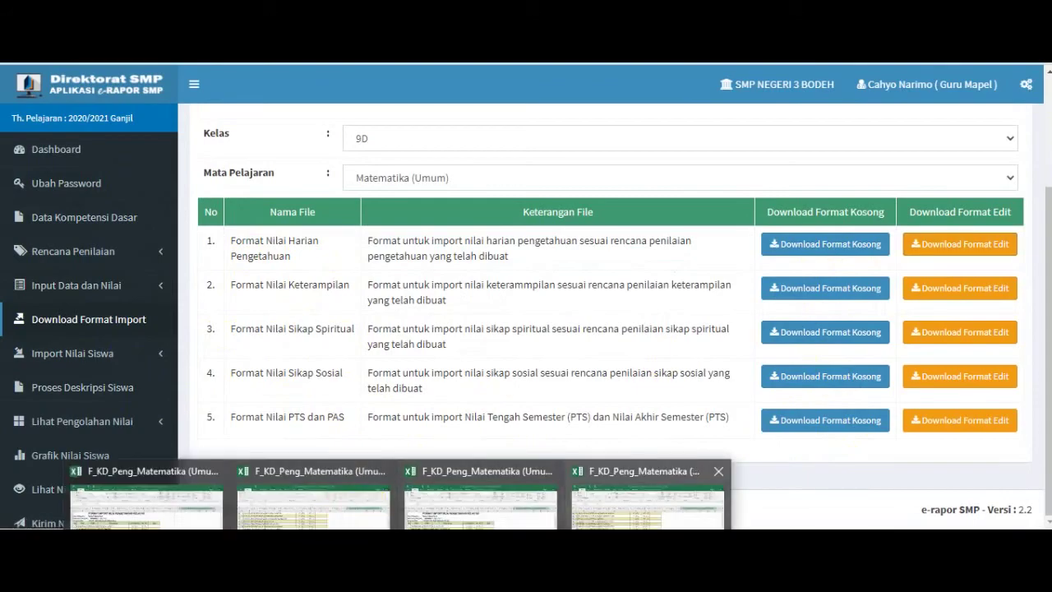
Step: Inspect the other class 9D knowledge workbook in Excel, checking Jenis Penilaian and Nilai cells in the KD 3.1 and KD 3.2 rows
{"action": "left_click", "coordinate": [481, 493]}
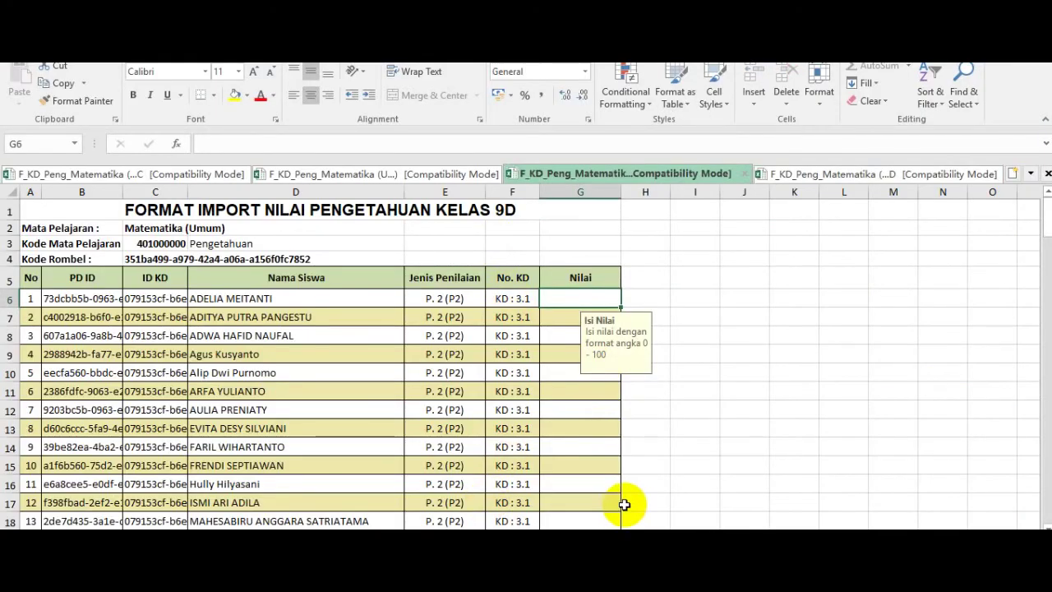
{"action": "scroll", "coordinate": [575, 387], "scroll_direction": "down", "scroll_amount": 3}
{"action": "left_click", "coordinate": [559, 365]}
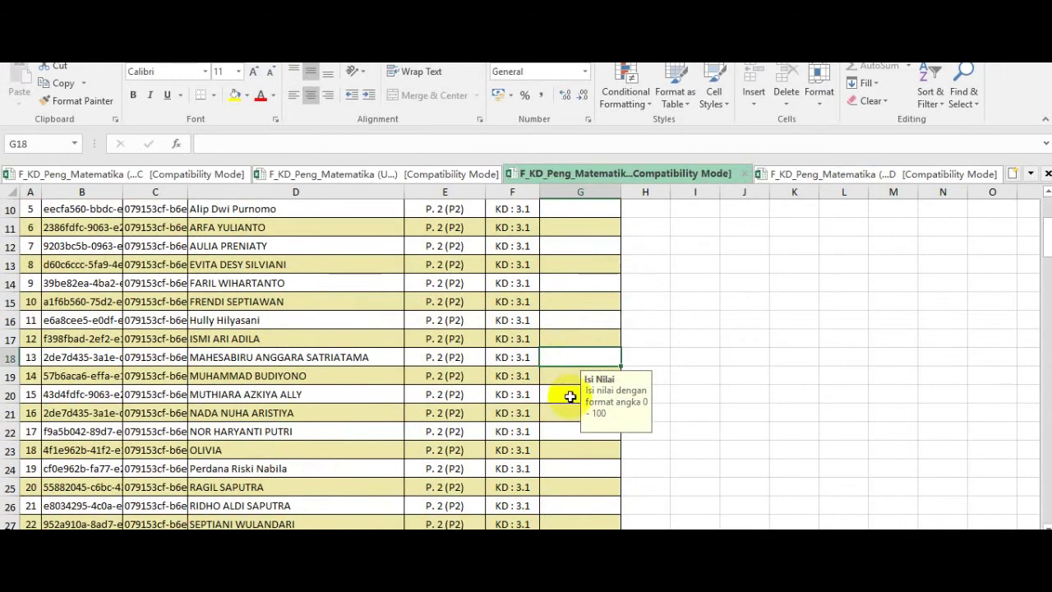
{"action": "left_click", "coordinate": [579, 448]}
{"action": "left_click", "coordinate": [453, 415]}
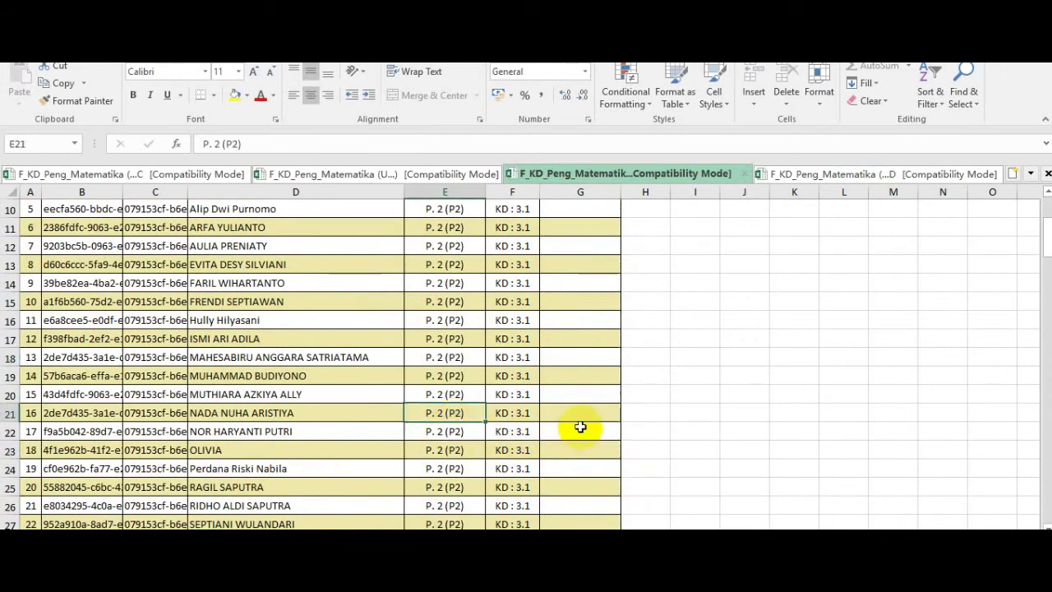
{"action": "scroll", "coordinate": [579, 431], "scroll_direction": "down", "scroll_amount": 10}
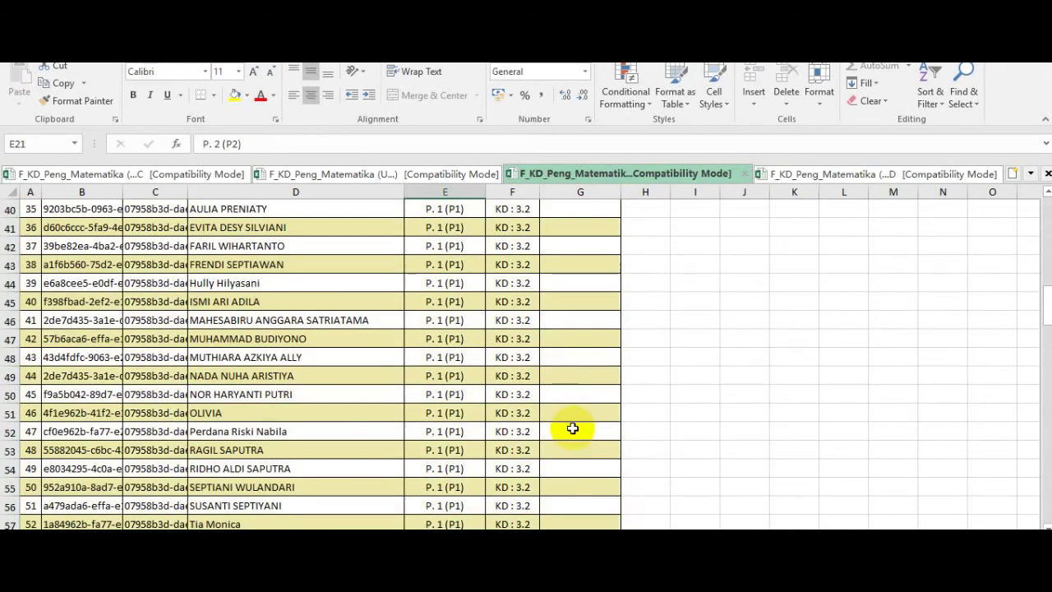
{"action": "left_click", "coordinate": [453, 412]}
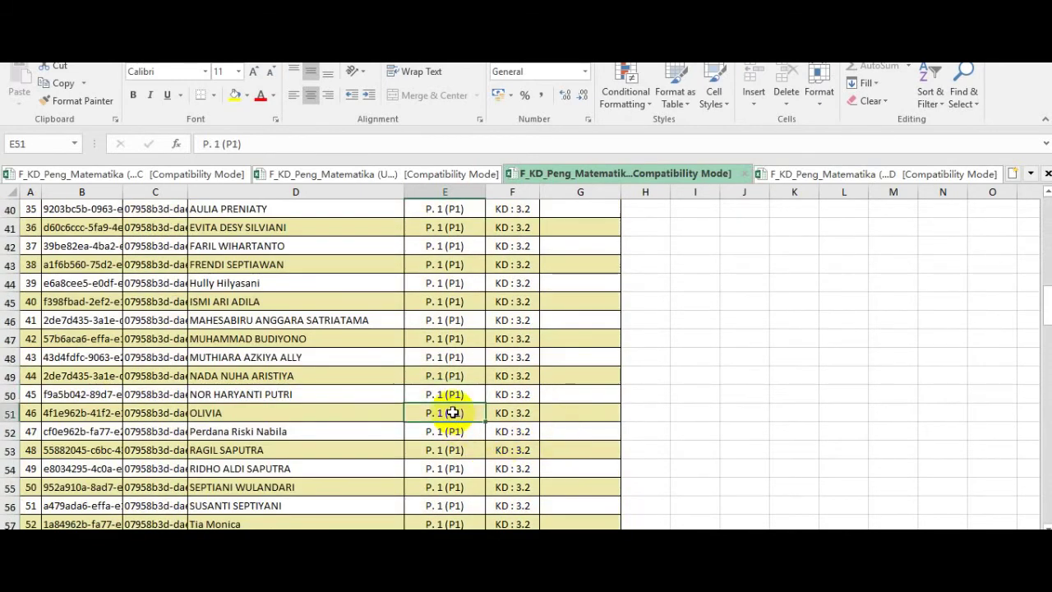
{"action": "left_click", "coordinate": [600, 413]}
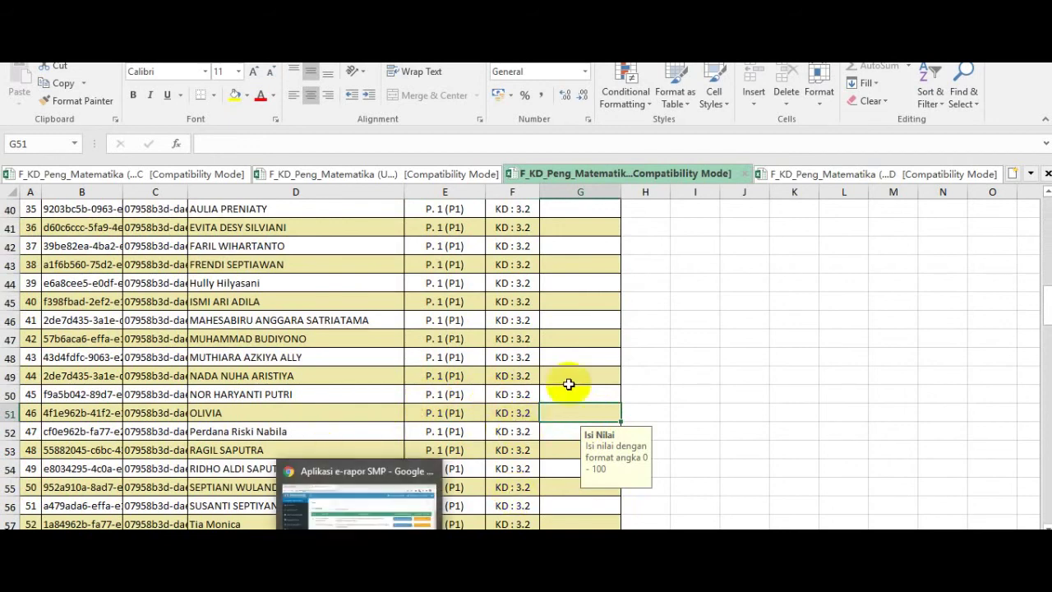
Step: Open the Import Nilai Pengetahuan page in e-Rapor, and check the class 9D workbook in Excel before returning to the page
{"action": "left_click", "coordinate": [131, 544]}
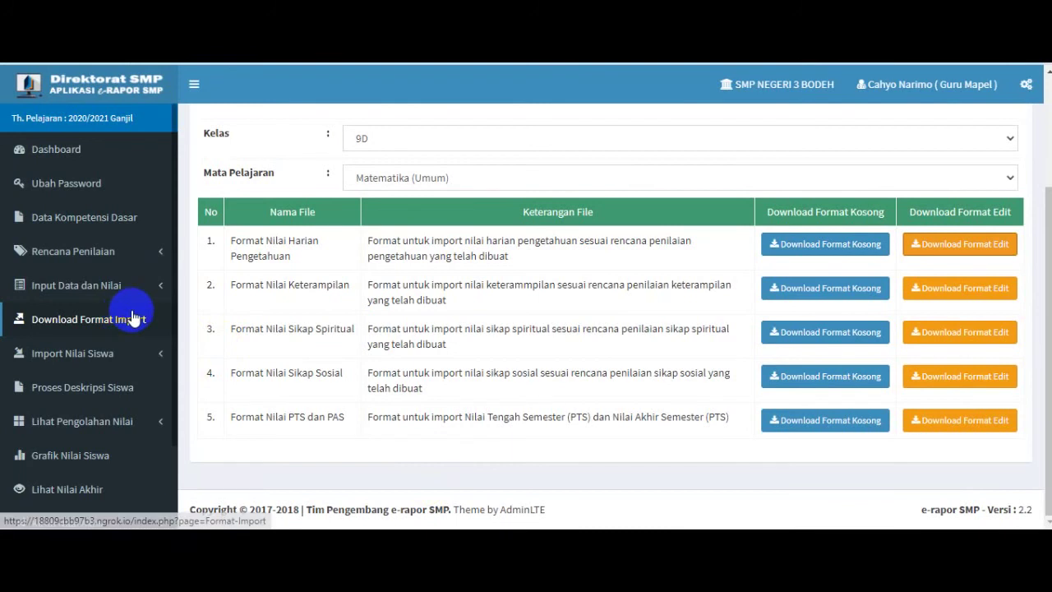
{"action": "left_click", "coordinate": [92, 359]}
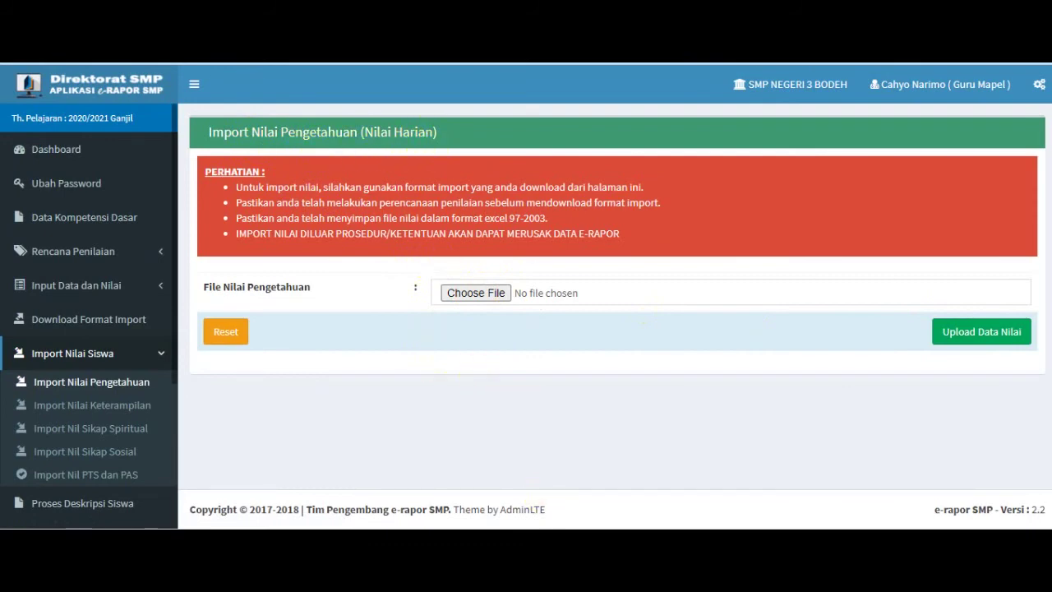
{"action": "mouse_move", "coordinate": [462, 514]}
{"action": "left_click", "coordinate": [515, 501]}
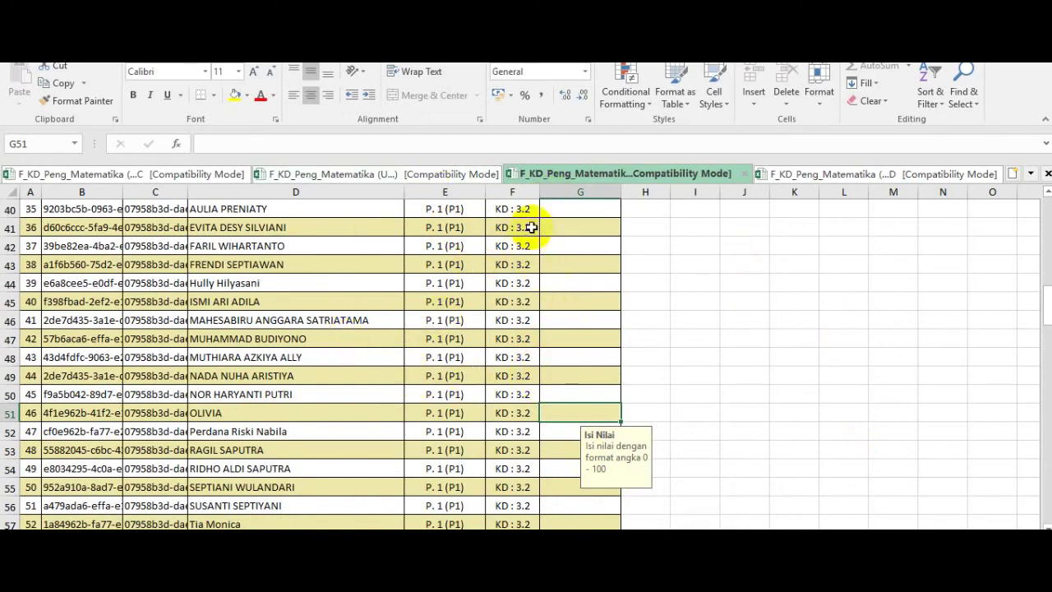
{"action": "key", "text": "alt+Tab"}
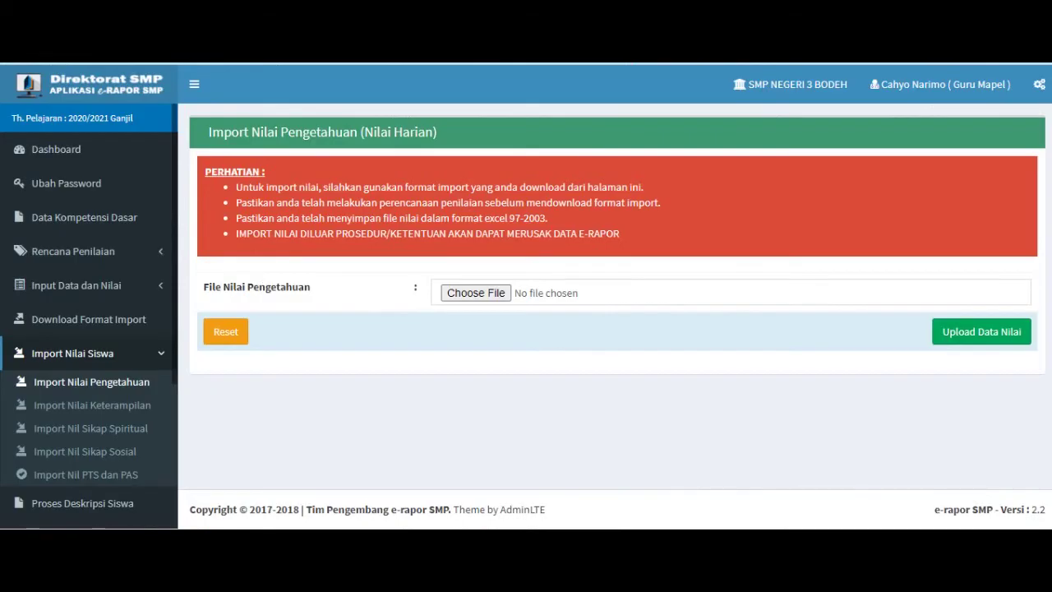
Step: Try to choose a knowledge score file for import from the DATA (D:) drive, and reset the import form
{"action": "left_click", "coordinate": [466, 293]}
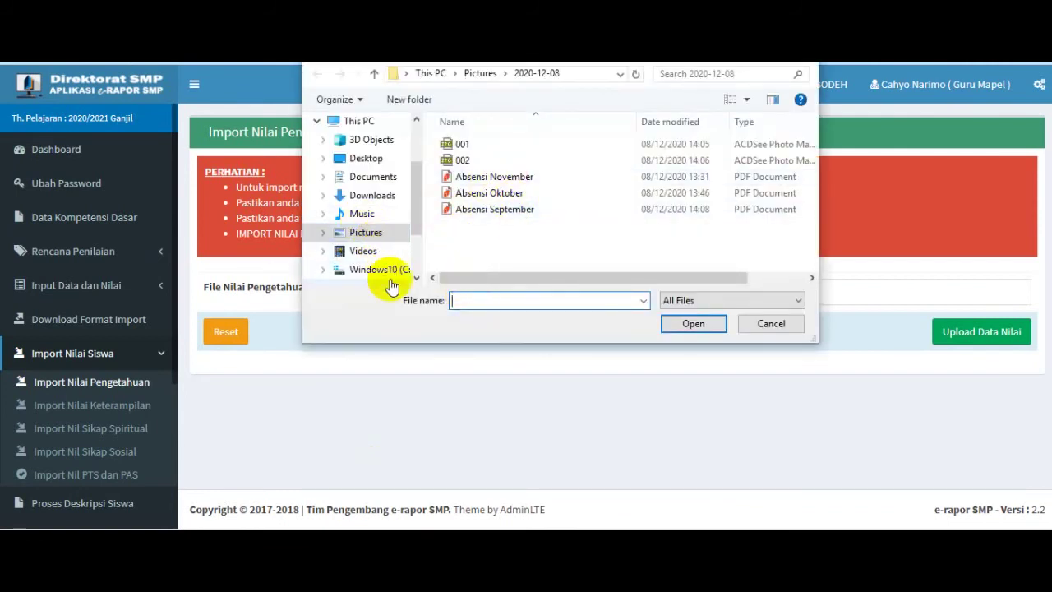
{"action": "scroll", "coordinate": [391, 280], "scroll_direction": "down", "scroll_amount": 2}
{"action": "left_click", "coordinate": [374, 213]}
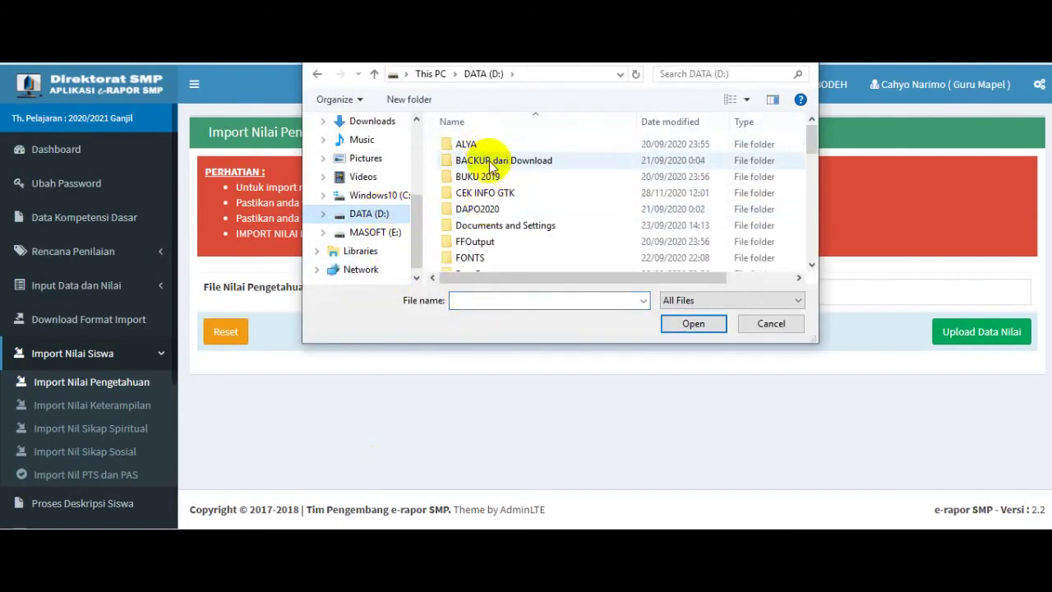
{"action": "scroll", "coordinate": [503, 238], "scroll_direction": "down", "scroll_amount": 5}
{"action": "scroll", "coordinate": [504, 240], "scroll_direction": "up", "scroll_amount": 2}
{"action": "scroll", "coordinate": [508, 246], "scroll_direction": "down", "scroll_amount": 3}
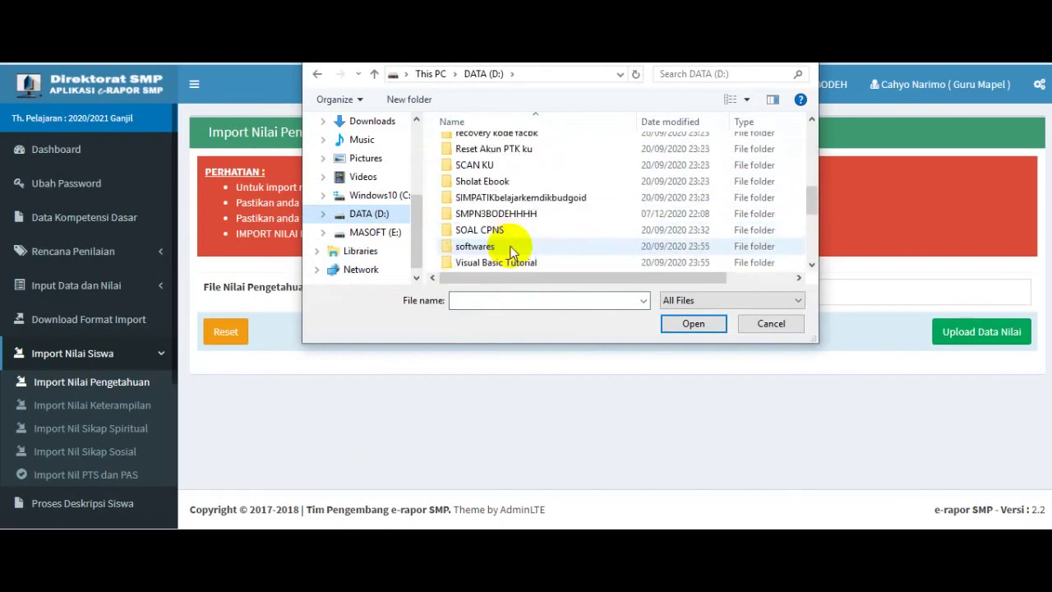
{"action": "scroll", "coordinate": [509, 242], "scroll_direction": "up", "scroll_amount": 6}
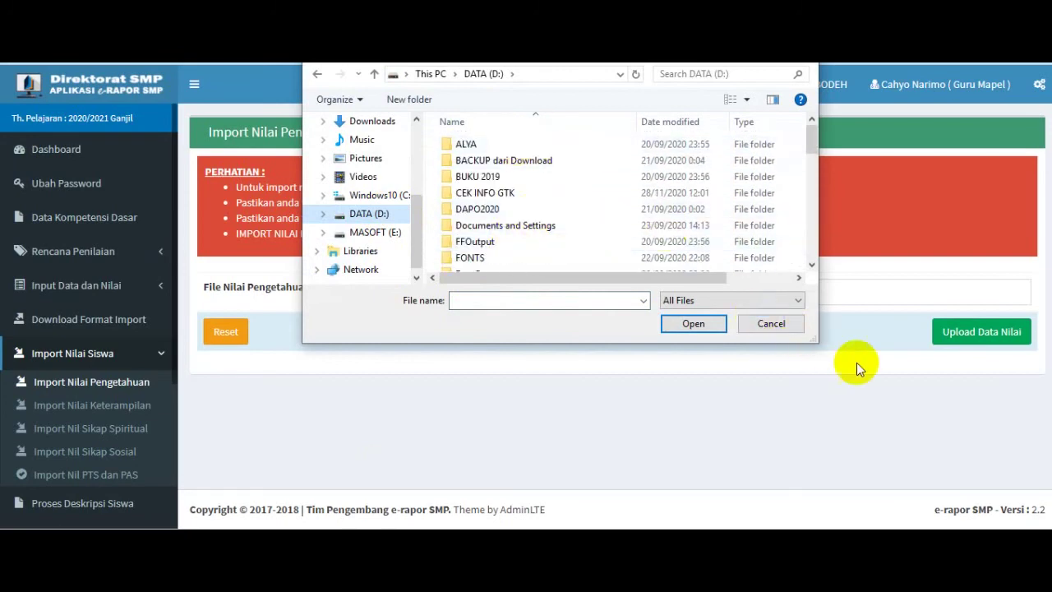
{"action": "left_click", "coordinate": [771, 323]}
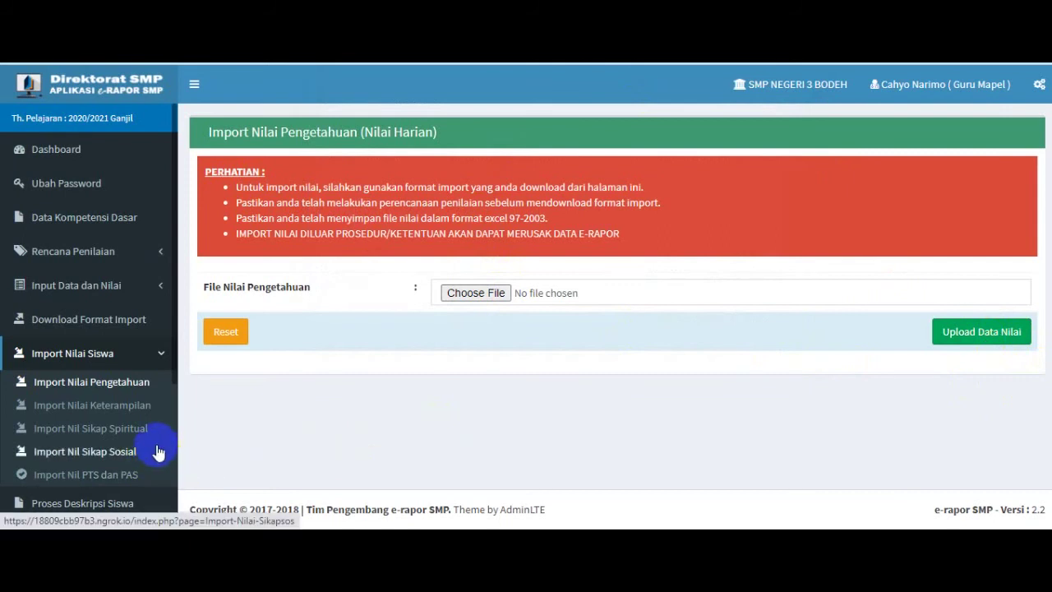
{"action": "left_click", "coordinate": [237, 338]}
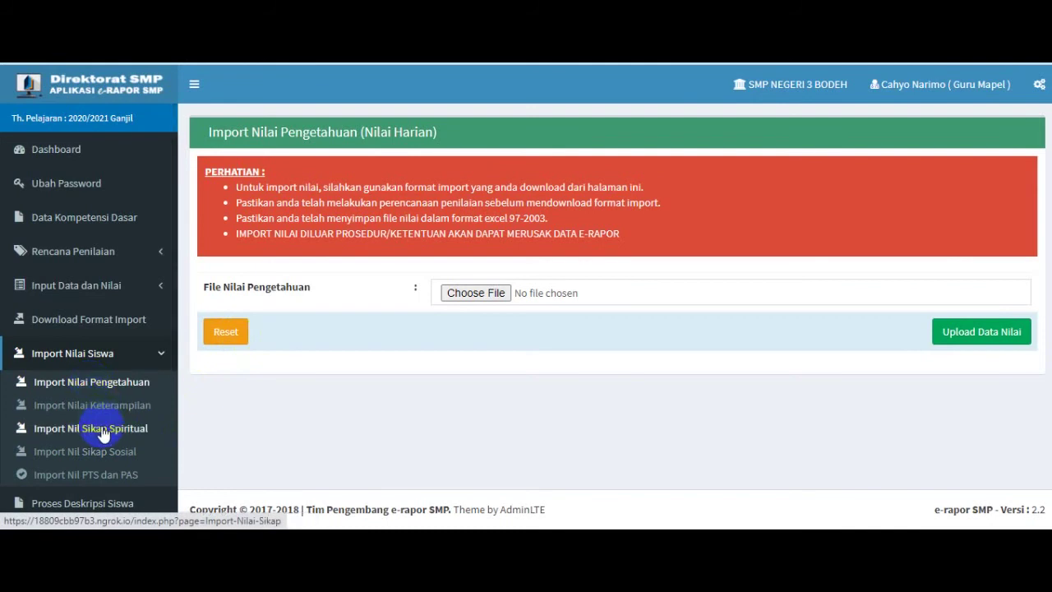
Step: Open Proses Deskripsi Siswa and load the score descriptions for class 9D in Matematika (Umum)
{"action": "scroll", "coordinate": [105, 465], "scroll_direction": "down", "scroll_amount": 1}
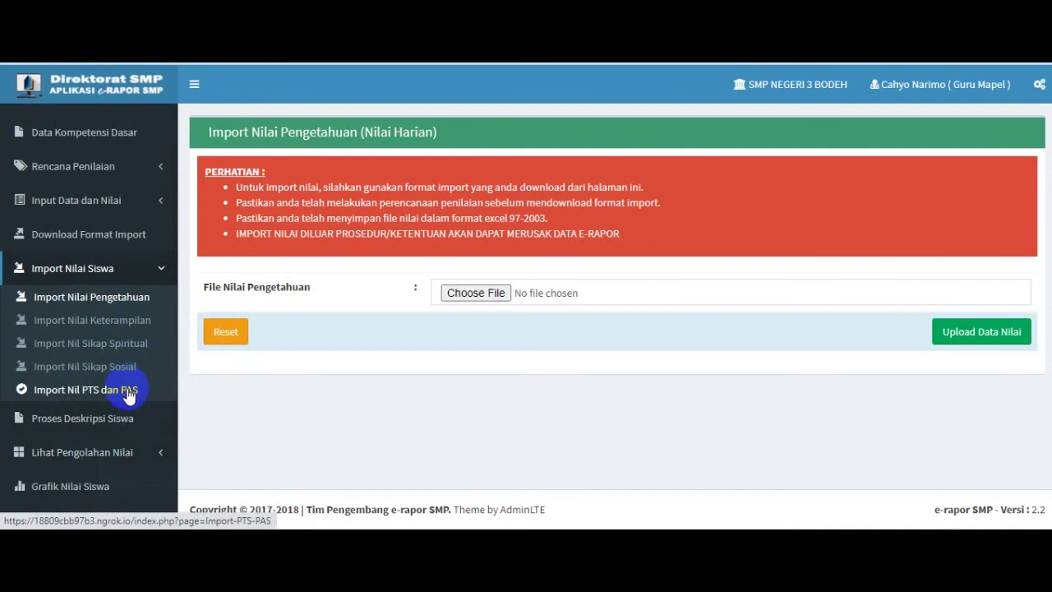
{"action": "scroll", "coordinate": [129, 395], "scroll_direction": "down", "scroll_amount": 3}
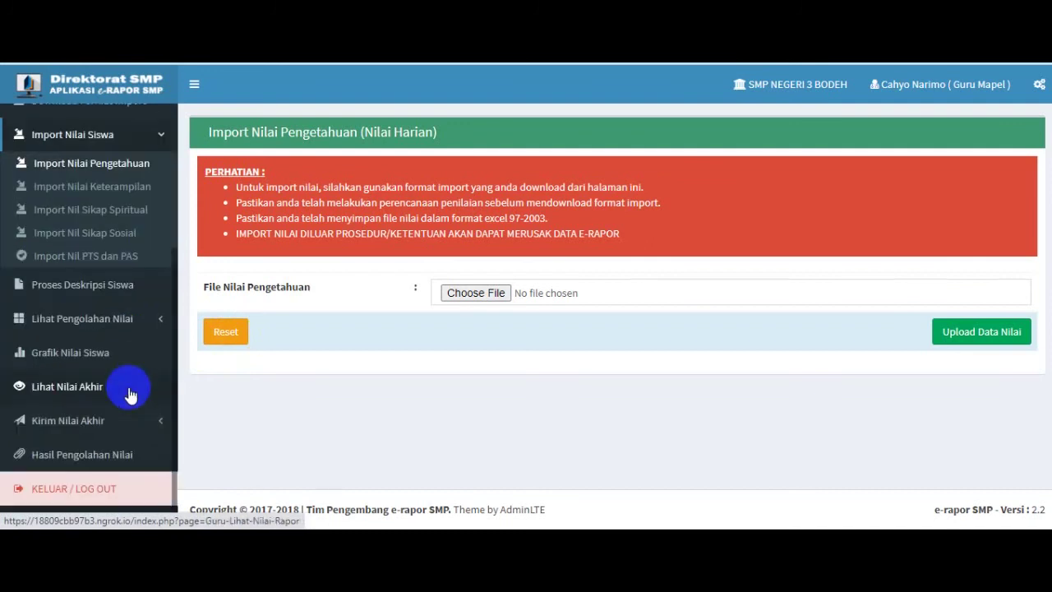
{"action": "left_click", "coordinate": [115, 285]}
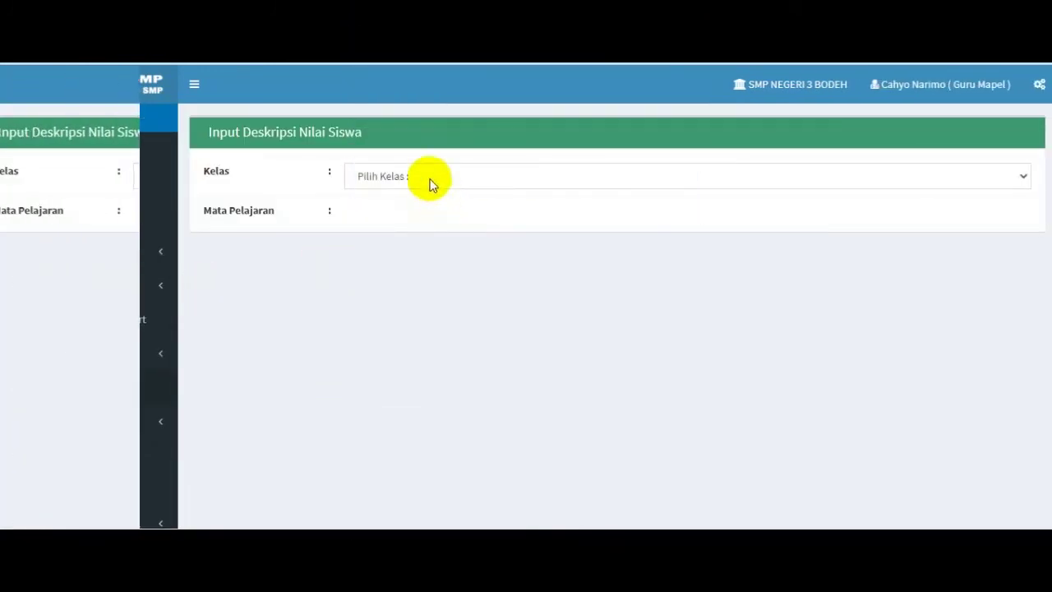
{"action": "left_click", "coordinate": [429, 177]}
{"action": "left_click", "coordinate": [441, 255]}
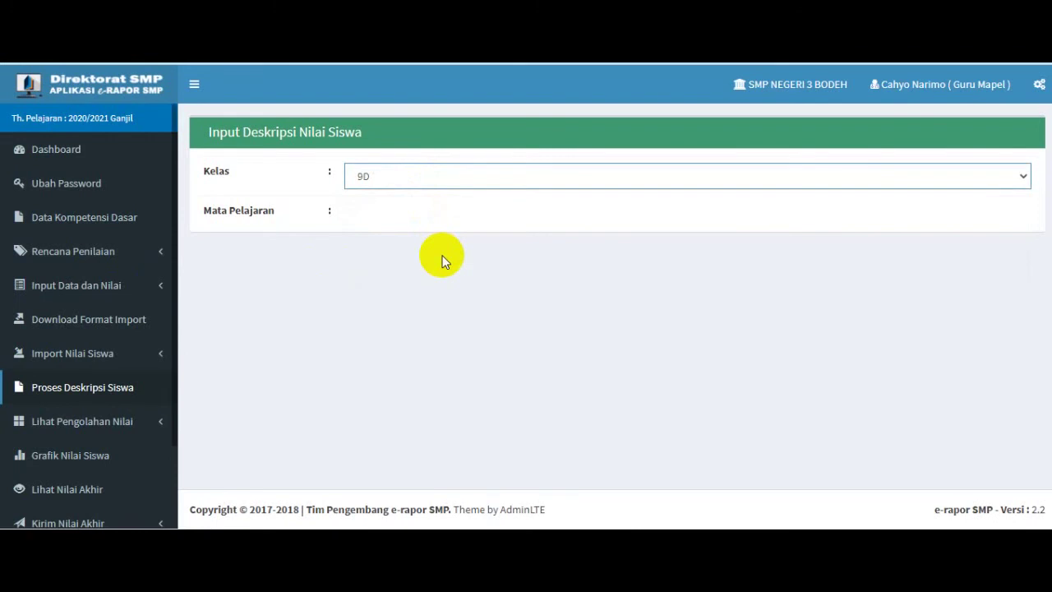
{"action": "left_click", "coordinate": [423, 213]}
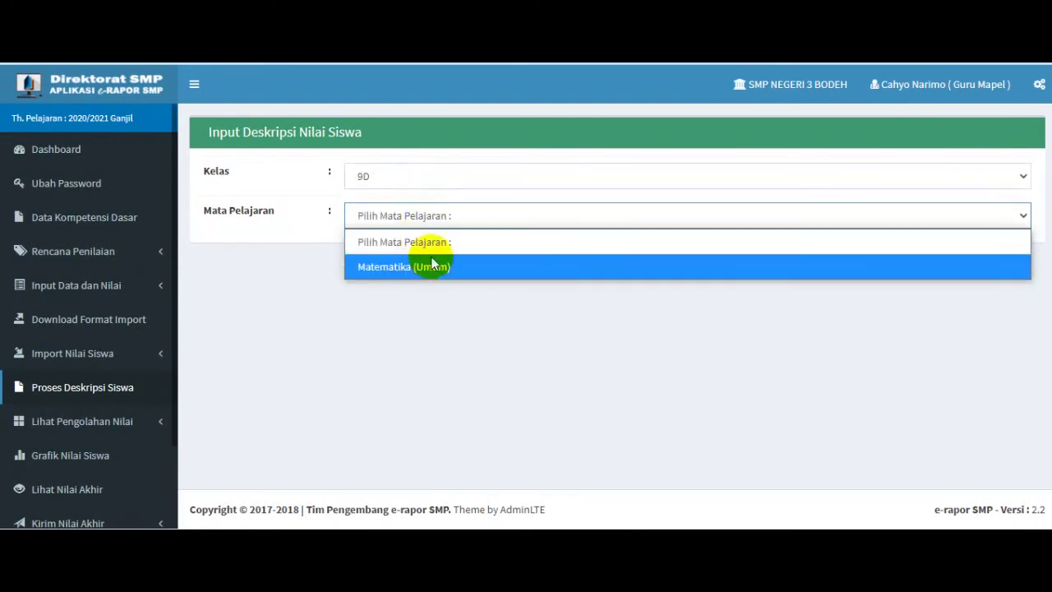
{"action": "left_click", "coordinate": [432, 262]}
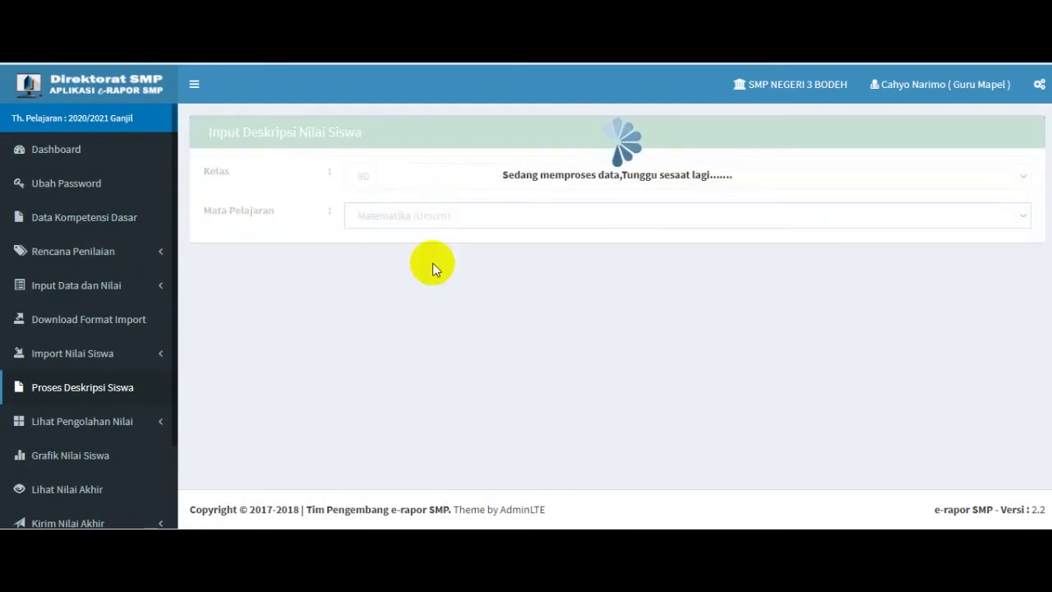
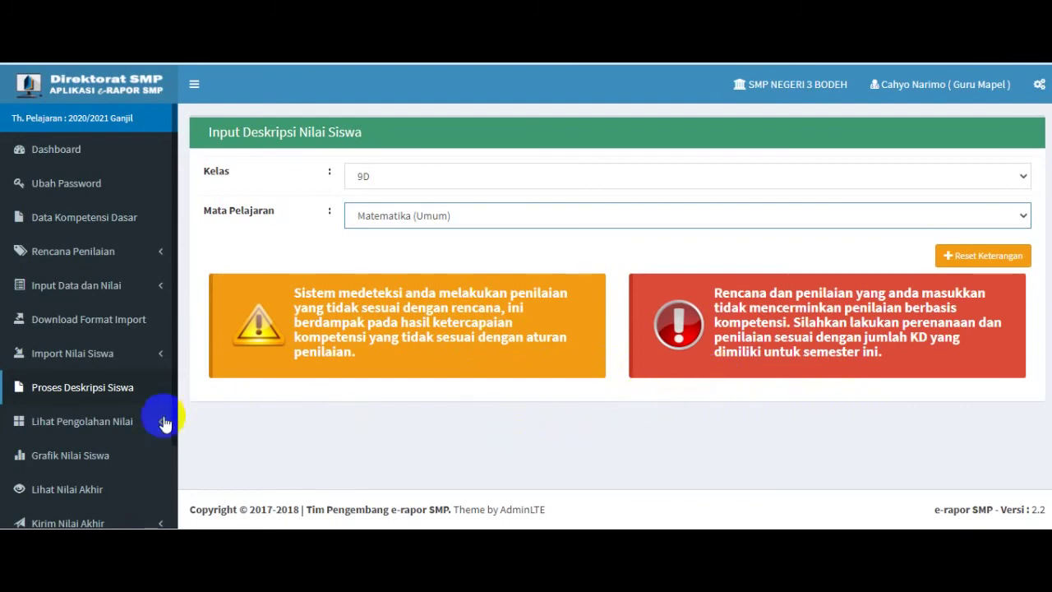
Step: Open the processed knowledge scores (Nilai Pengetahuan) under Lihat Pengolahan Nilai for class 9D in Matematika (Umum)
{"action": "scroll", "coordinate": [123, 427], "scroll_direction": "down", "scroll_amount": 2}
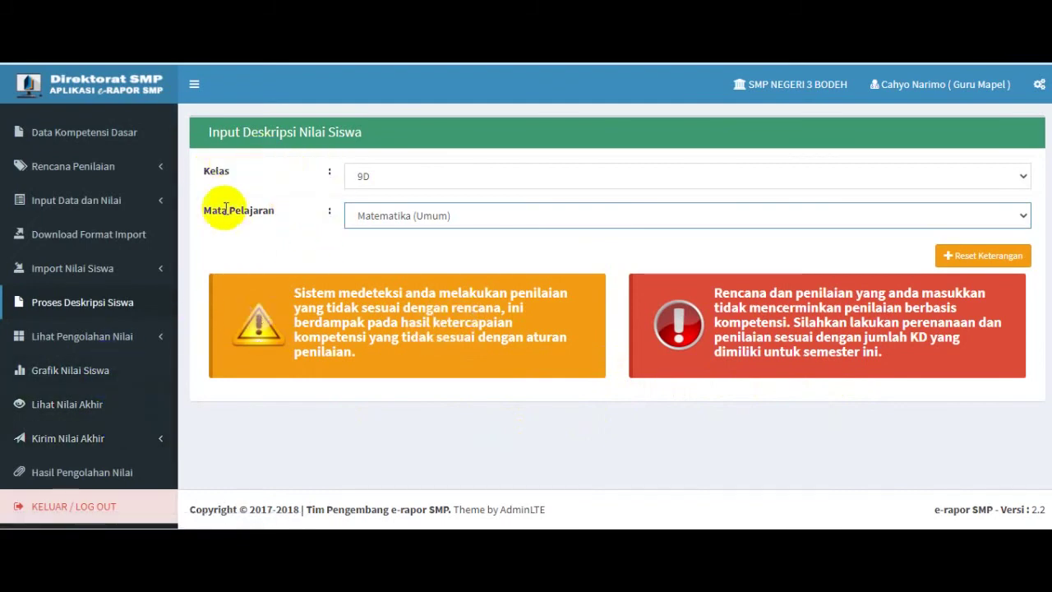
{"action": "left_click", "coordinate": [85, 345]}
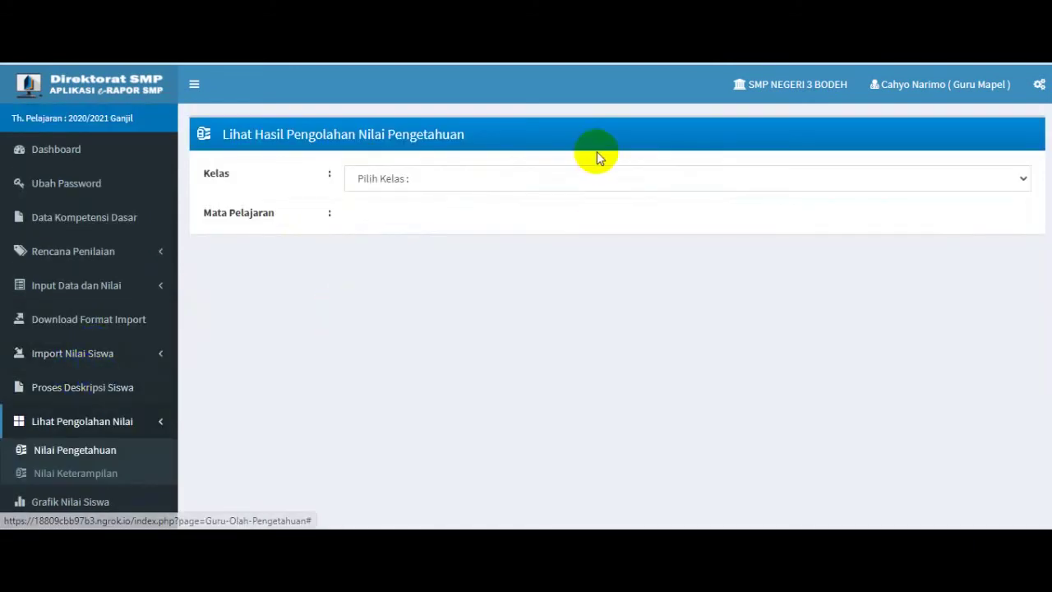
{"action": "left_click", "coordinate": [587, 179]}
{"action": "left_click", "coordinate": [567, 233]}
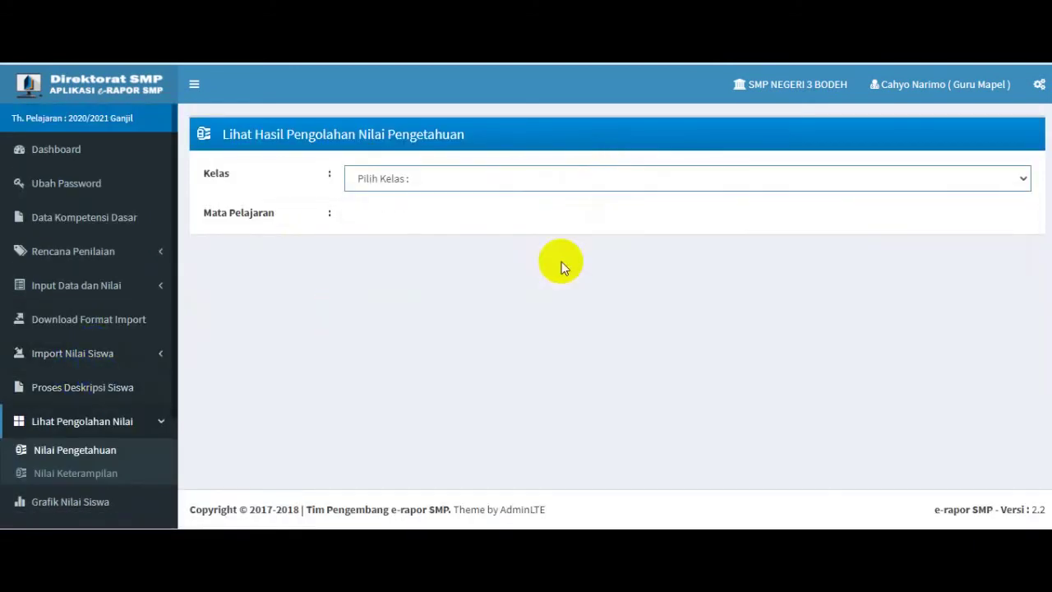
{"action": "left_click", "coordinate": [448, 217]}
{"action": "left_click", "coordinate": [458, 271]}
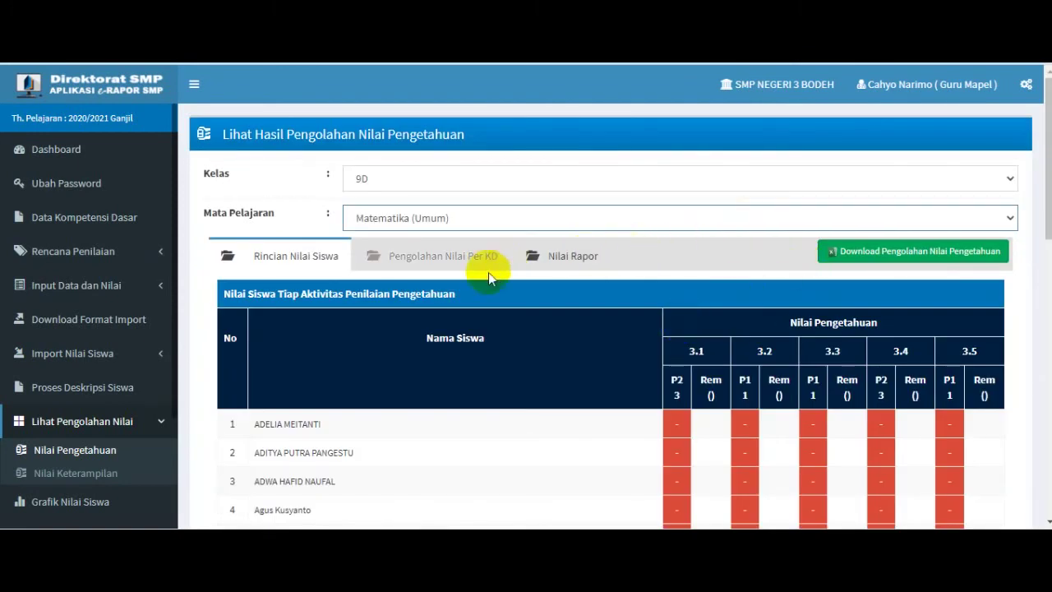
Step: Review class 9D's knowledge results in the Rincian Nilai Siswa, Pengolahan Nilai Per KD and Nilai Rapor views
{"action": "scroll", "coordinate": [575, 382], "scroll_direction": "down", "scroll_amount": 4}
{"action": "scroll", "coordinate": [607, 386], "scroll_direction": "up", "scroll_amount": 4}
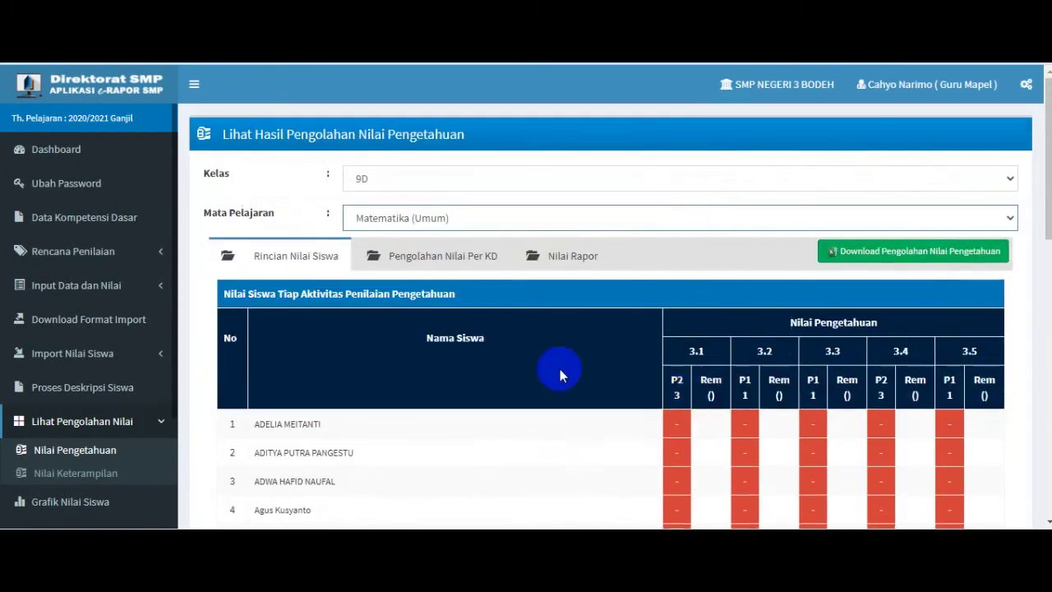
{"action": "left_click", "coordinate": [423, 253]}
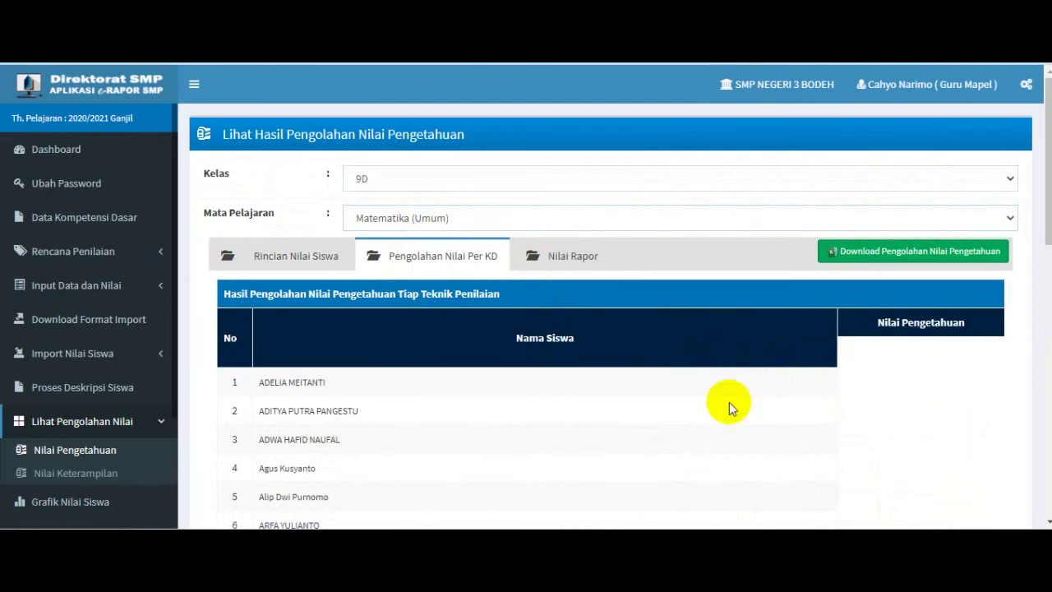
{"action": "left_click", "coordinate": [559, 260]}
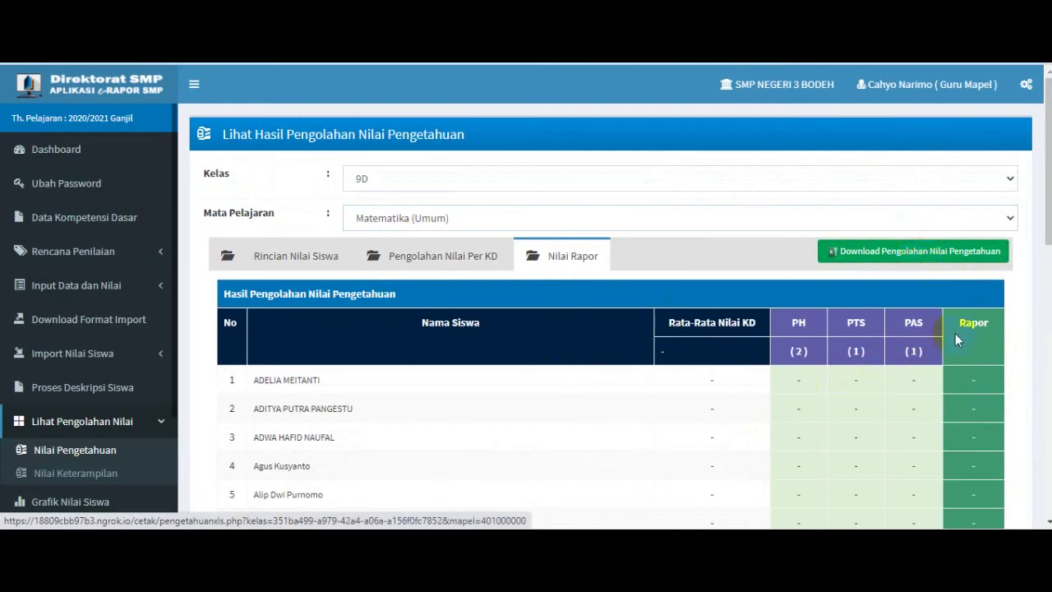
{"action": "left_click", "coordinate": [127, 480]}
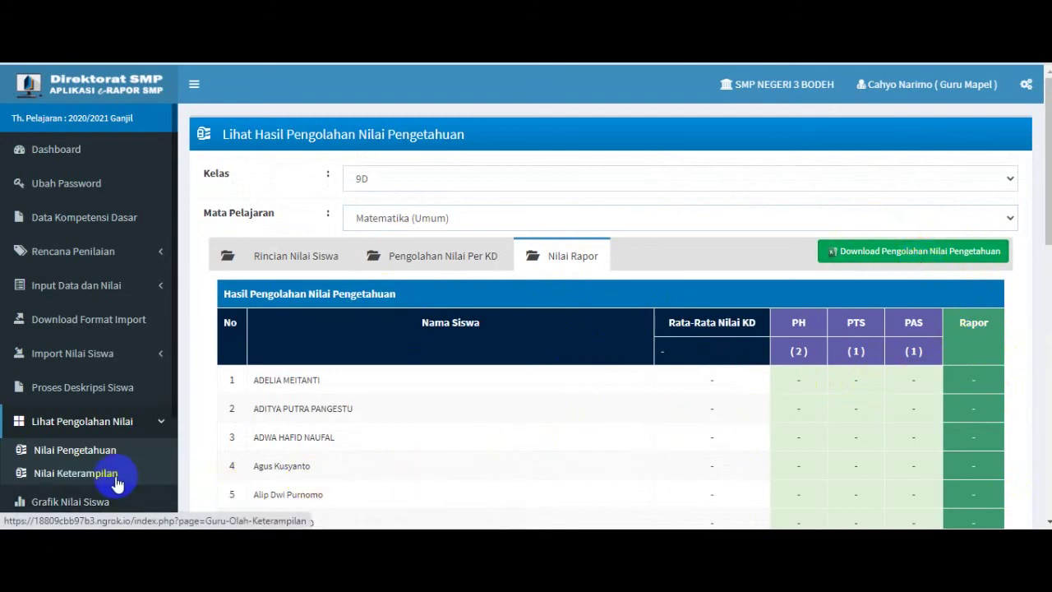
Step: Open Grafik Nilai Siswa for class 9D in Matematika (Umum) and look through the student list
{"action": "scroll", "coordinate": [139, 431], "scroll_direction": "down", "scroll_amount": 2}
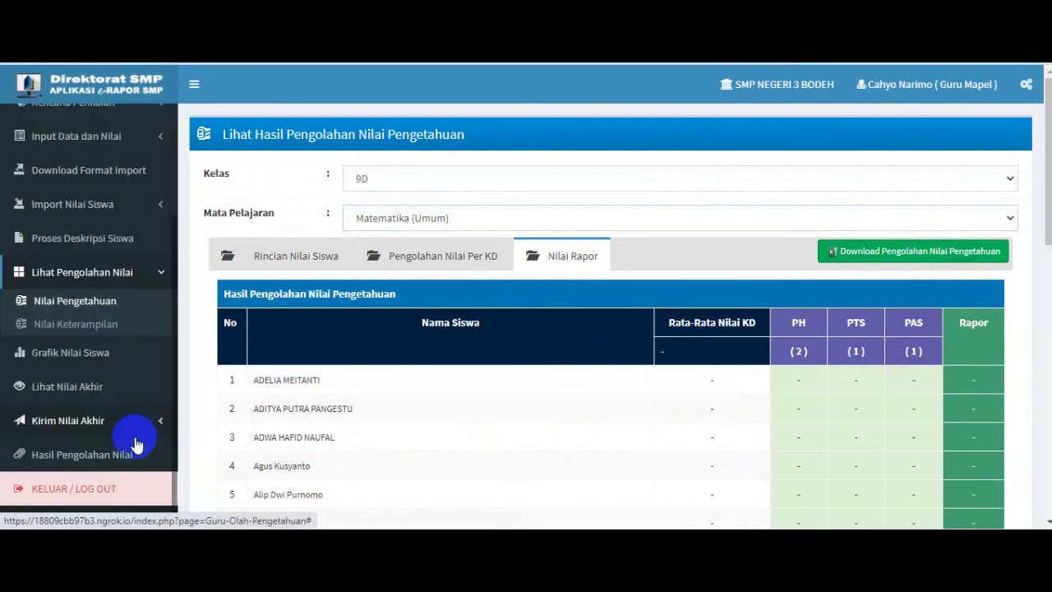
{"action": "left_click", "coordinate": [47, 354]}
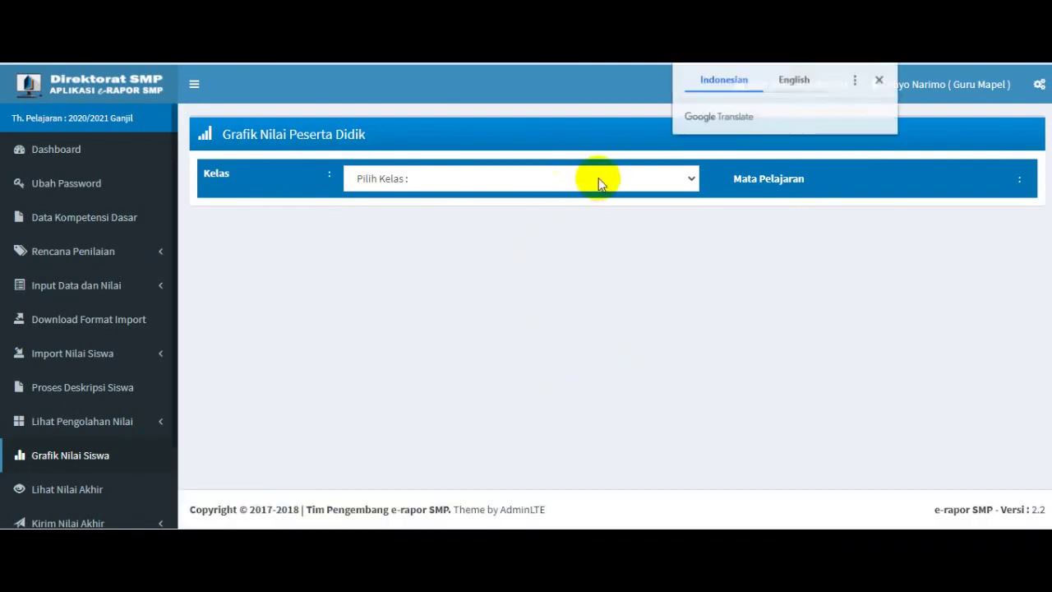
{"action": "left_click", "coordinate": [598, 179]}
{"action": "left_click", "coordinate": [591, 262]}
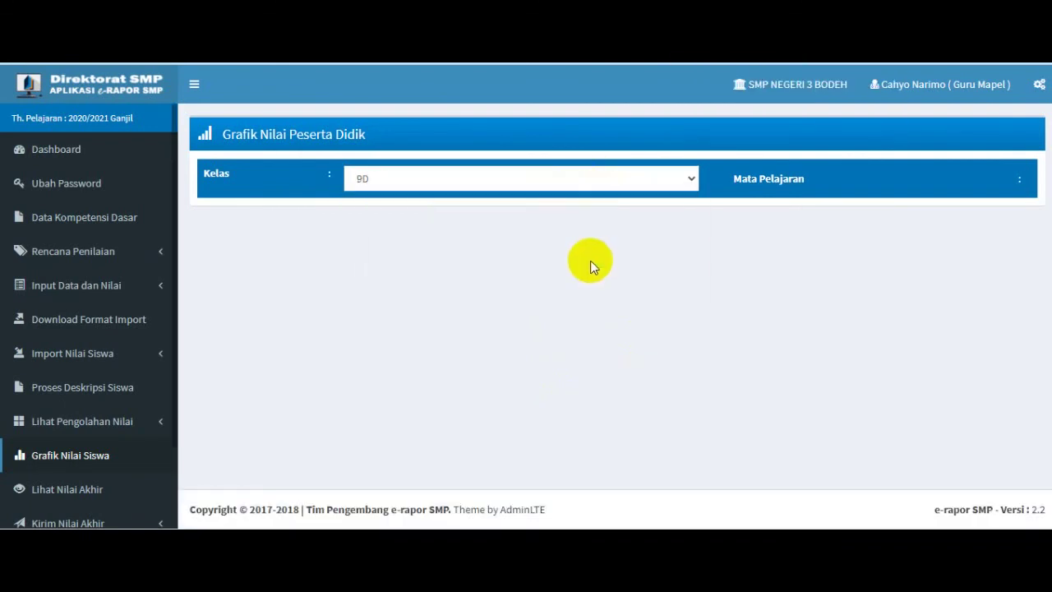
{"action": "left_click", "coordinate": [912, 183]}
{"action": "left_click", "coordinate": [903, 229]}
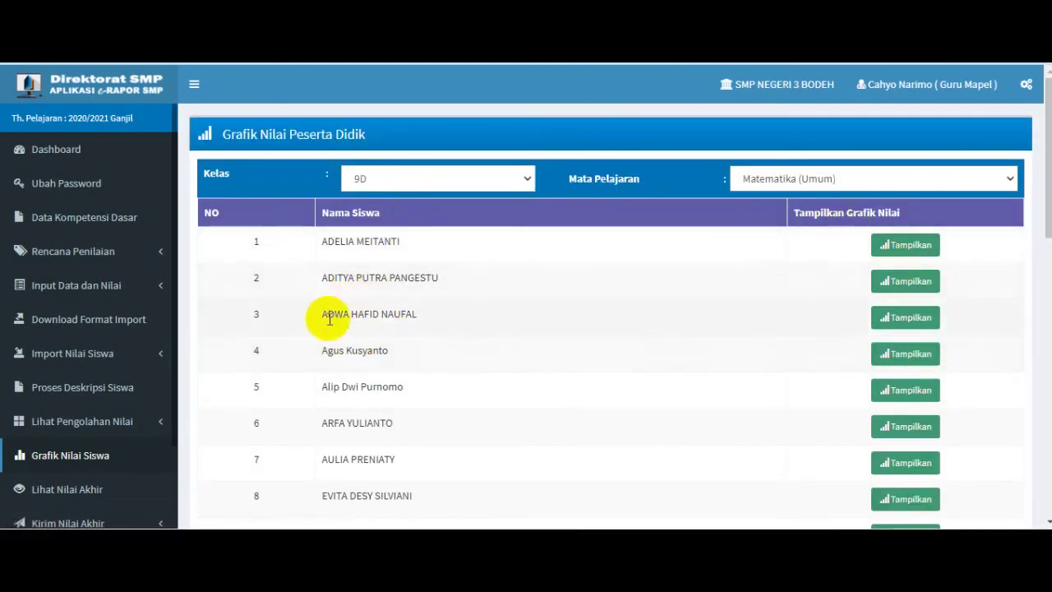
{"action": "scroll", "coordinate": [649, 375], "scroll_direction": "down", "scroll_amount": 1}
{"action": "scroll", "coordinate": [619, 369], "scroll_direction": "down", "scroll_amount": 3}
{"action": "scroll", "coordinate": [620, 366], "scroll_direction": "down", "scroll_amount": 3}
{"action": "scroll", "coordinate": [614, 366], "scroll_direction": "up", "scroll_amount": 6}
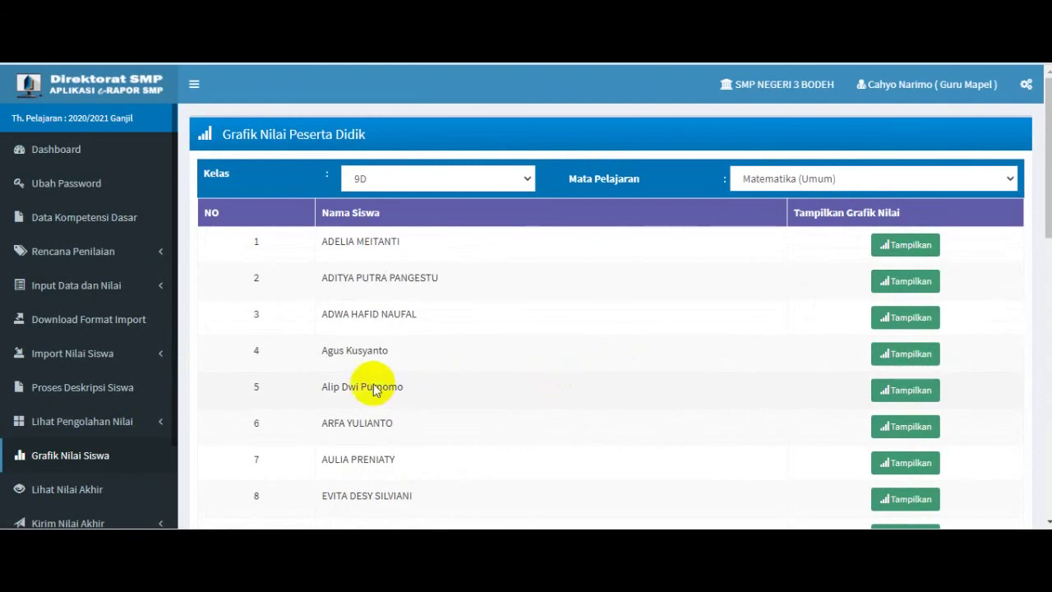
{"action": "scroll", "coordinate": [246, 345], "scroll_direction": "down", "scroll_amount": 2}
Step: Open Lihat Nilai Akhir and load the final scores for class 9D in Matematika (Umum)
{"action": "scroll", "coordinate": [99, 465], "scroll_direction": "down", "scroll_amount": 2}
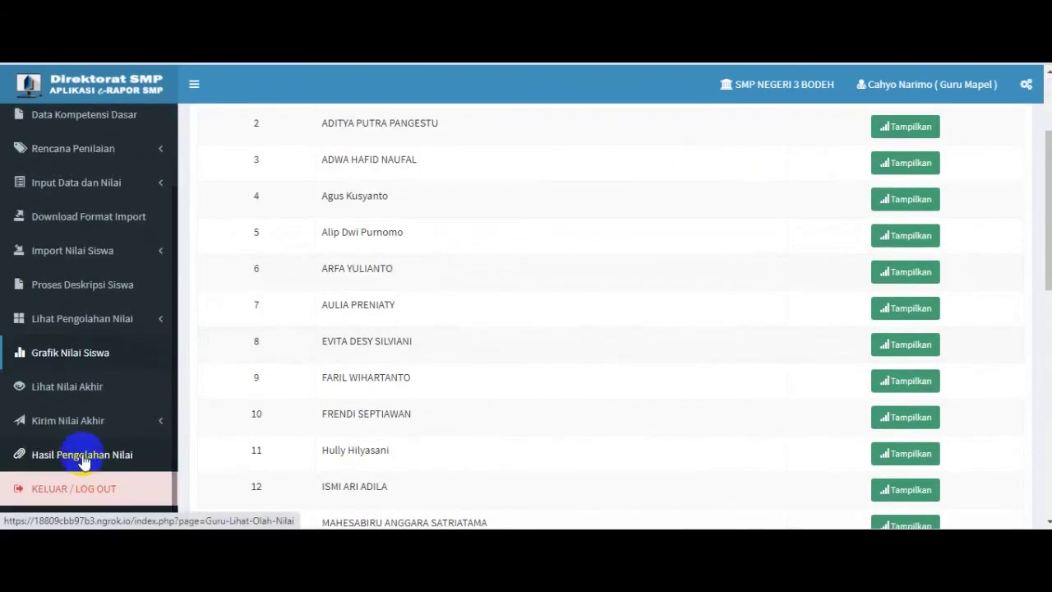
{"action": "left_click", "coordinate": [93, 397]}
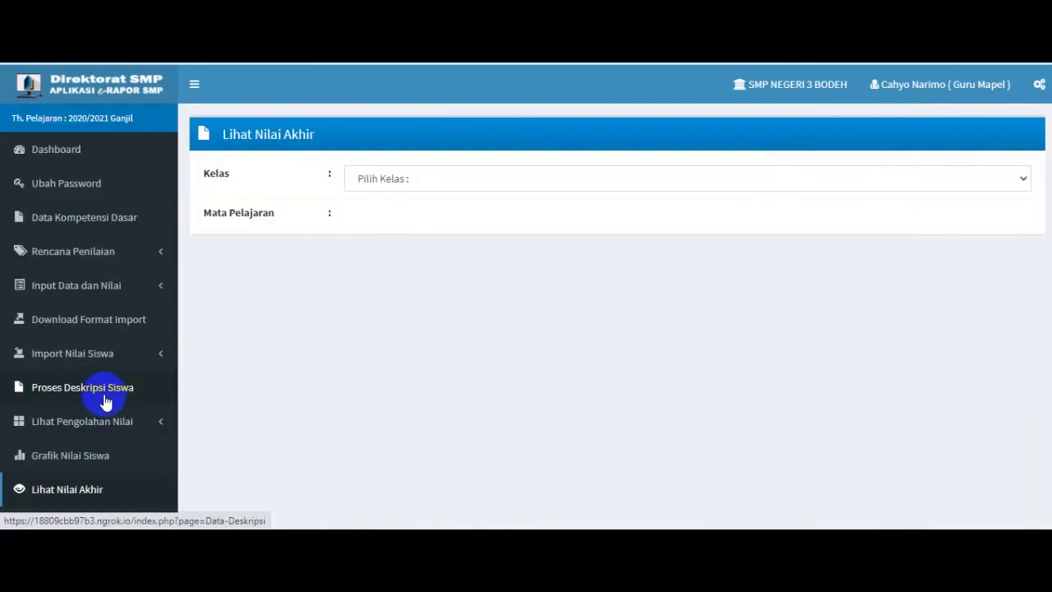
{"action": "left_click", "coordinate": [431, 182]}
{"action": "left_click", "coordinate": [441, 254]}
{"action": "left_click", "coordinate": [435, 218]}
{"action": "left_click", "coordinate": [450, 269]}
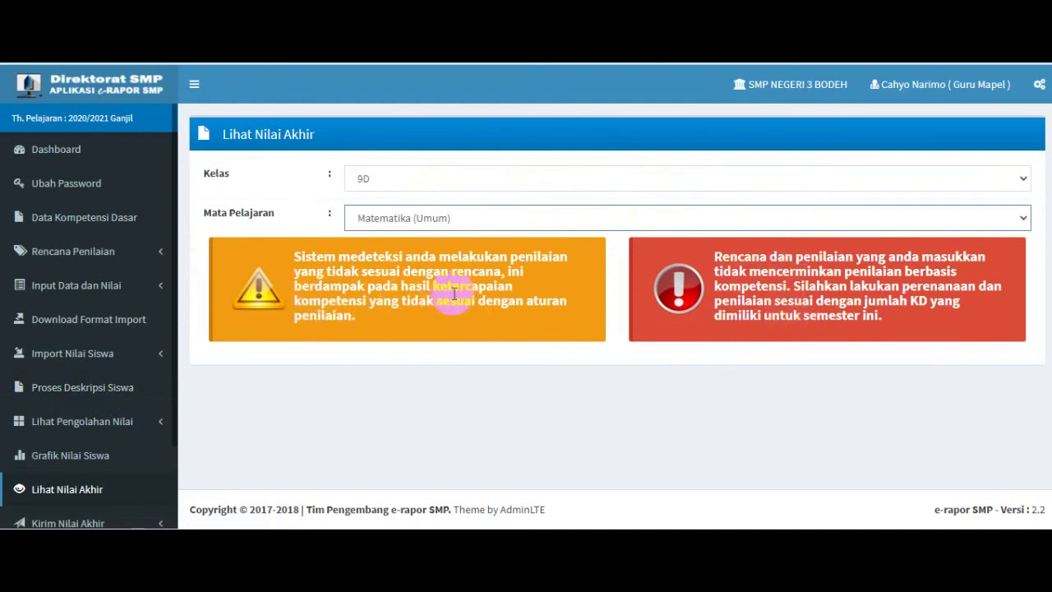
Step: Show the options available under Kirim Nilai Akhir
{"action": "scroll", "coordinate": [117, 364], "scroll_direction": "down", "scroll_amount": 2}
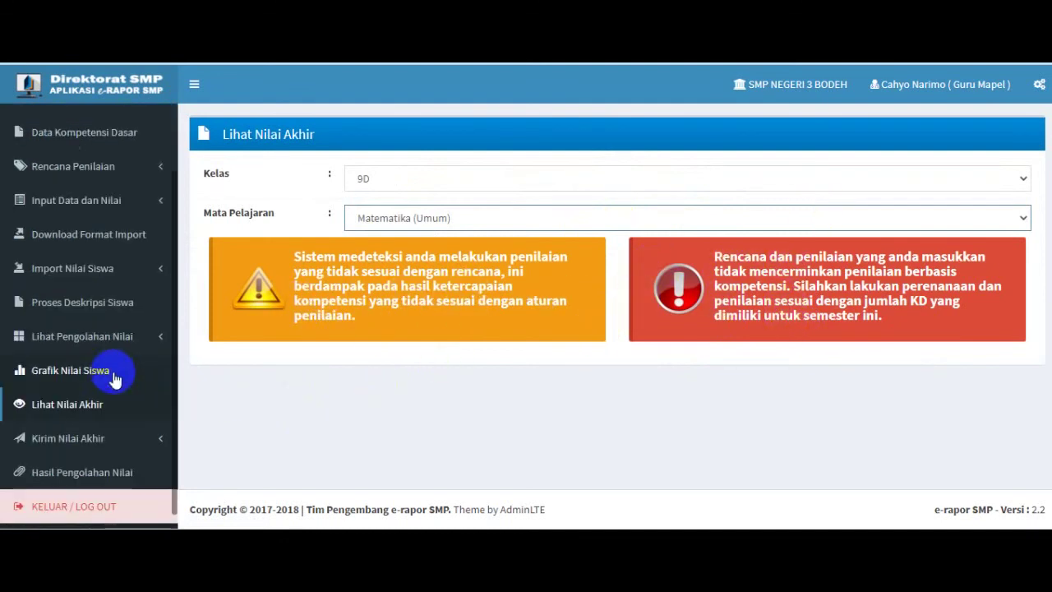
{"action": "left_click", "coordinate": [143, 448]}
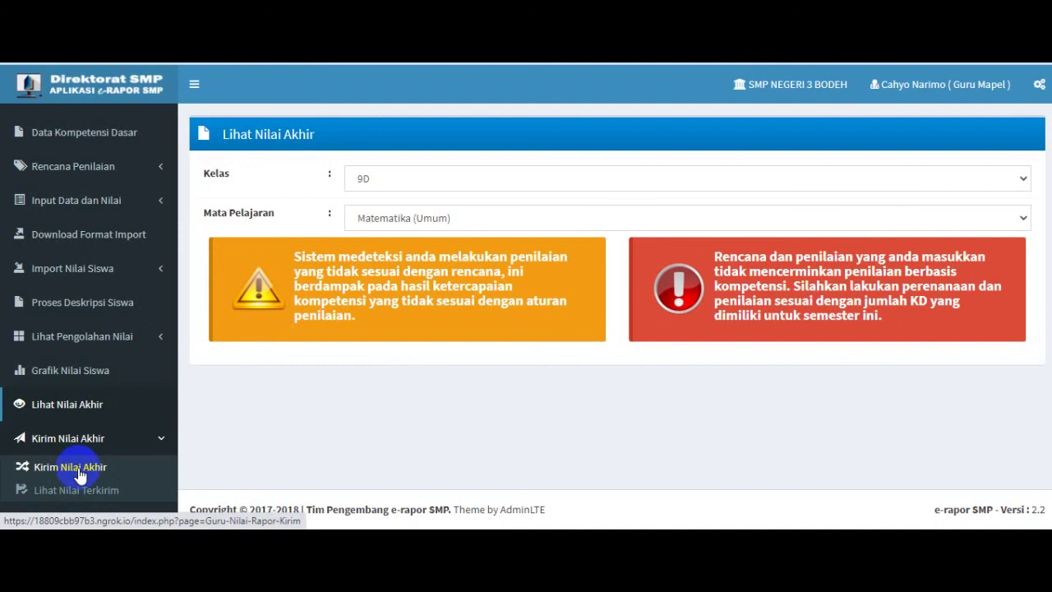
{"action": "scroll", "coordinate": [80, 475], "scroll_direction": "down", "scroll_amount": 1}
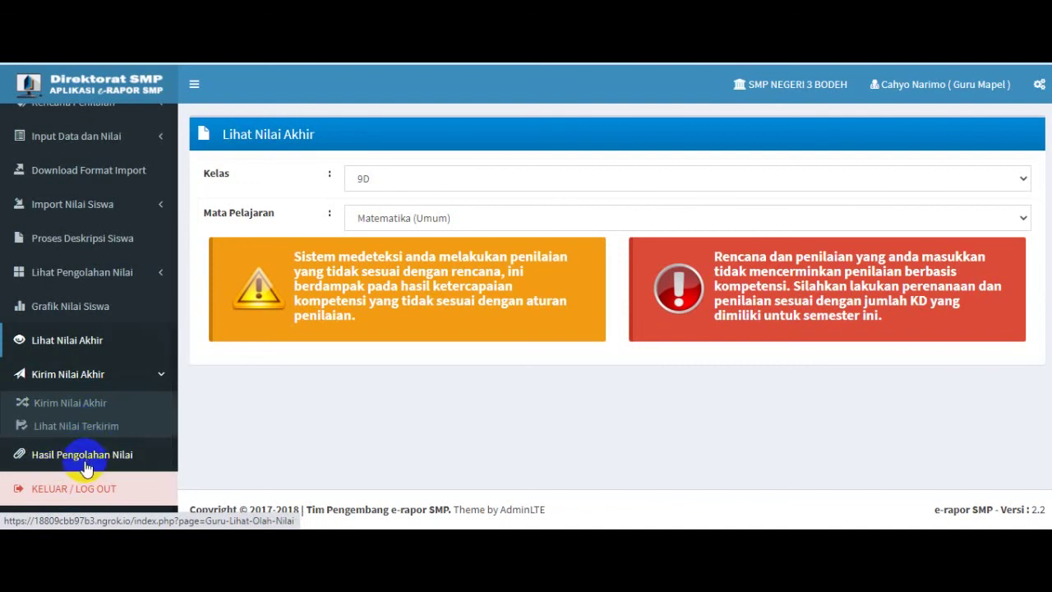
Step: Open Hasil Pengolahan Nilai and load the submitted final scores for class 9D in Matematika (Umum)
{"action": "left_click", "coordinate": [86, 466]}
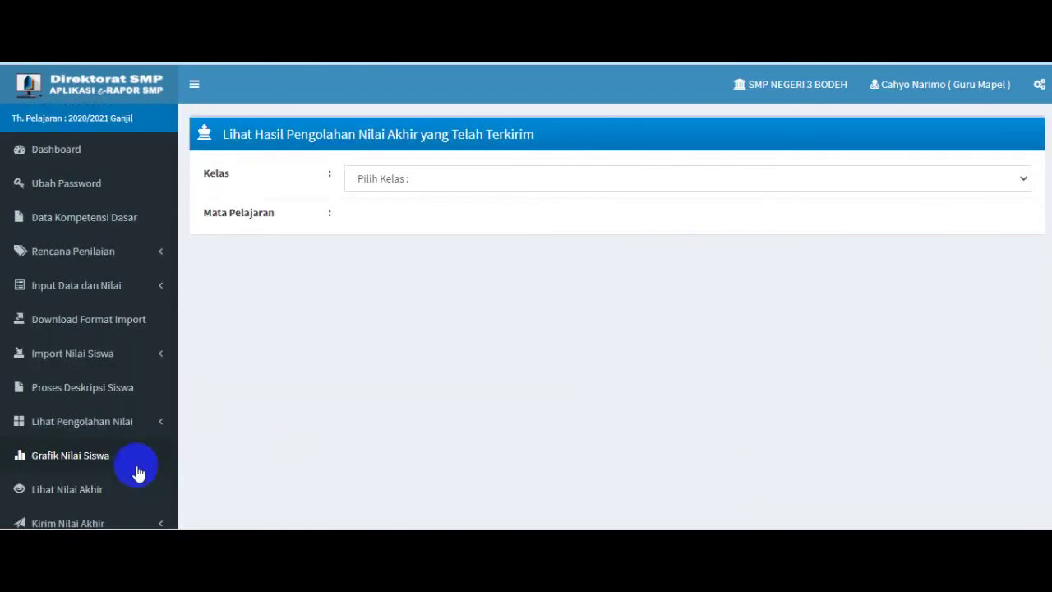
{"action": "left_click", "coordinate": [576, 192]}
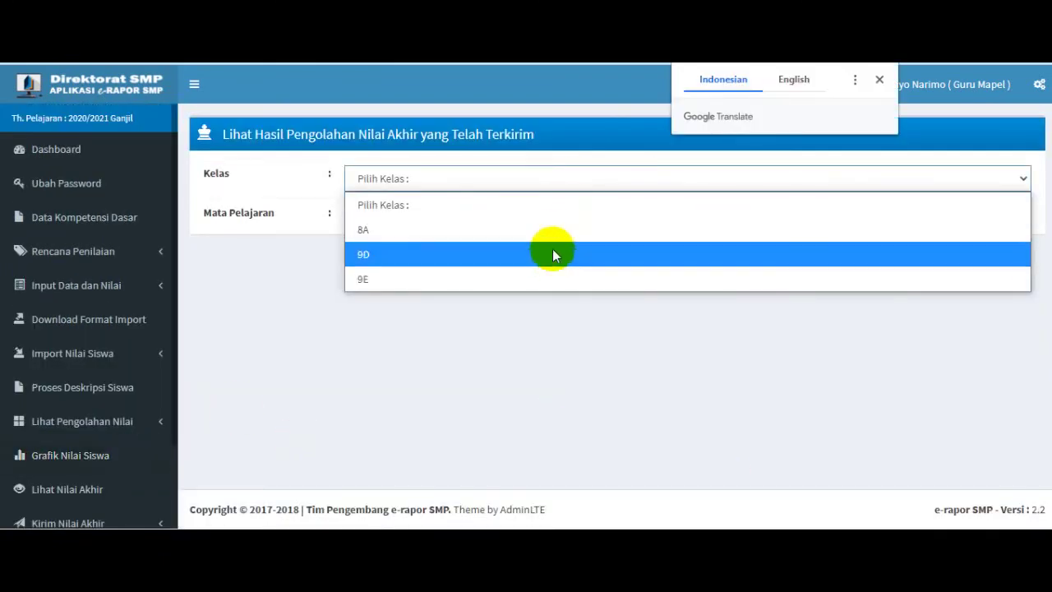
{"action": "left_click", "coordinate": [552, 255]}
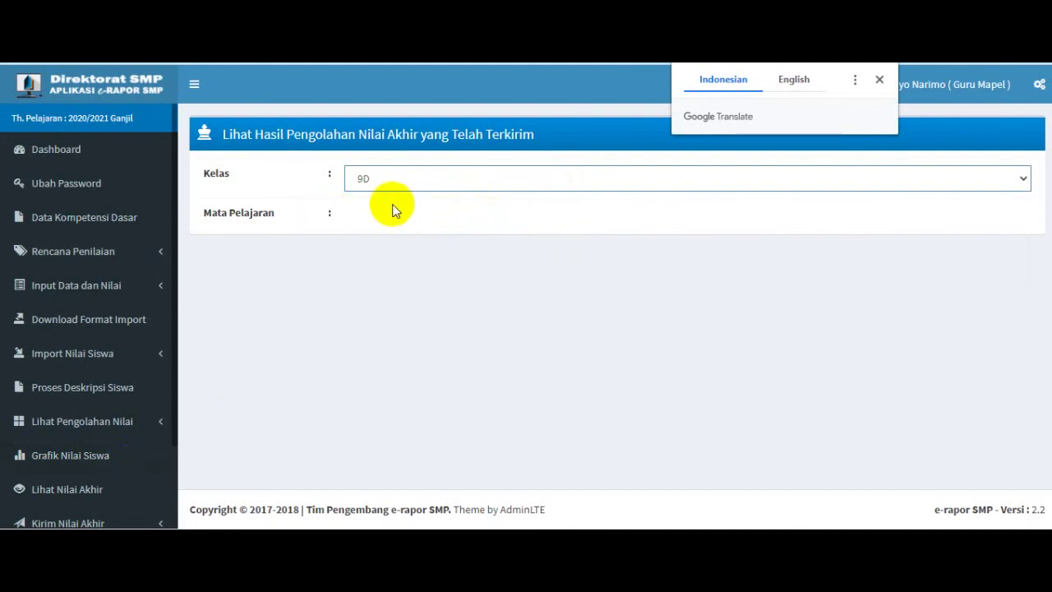
{"action": "left_click", "coordinate": [878, 80]}
{"action": "left_click", "coordinate": [594, 217]}
{"action": "left_click", "coordinate": [562, 267]}
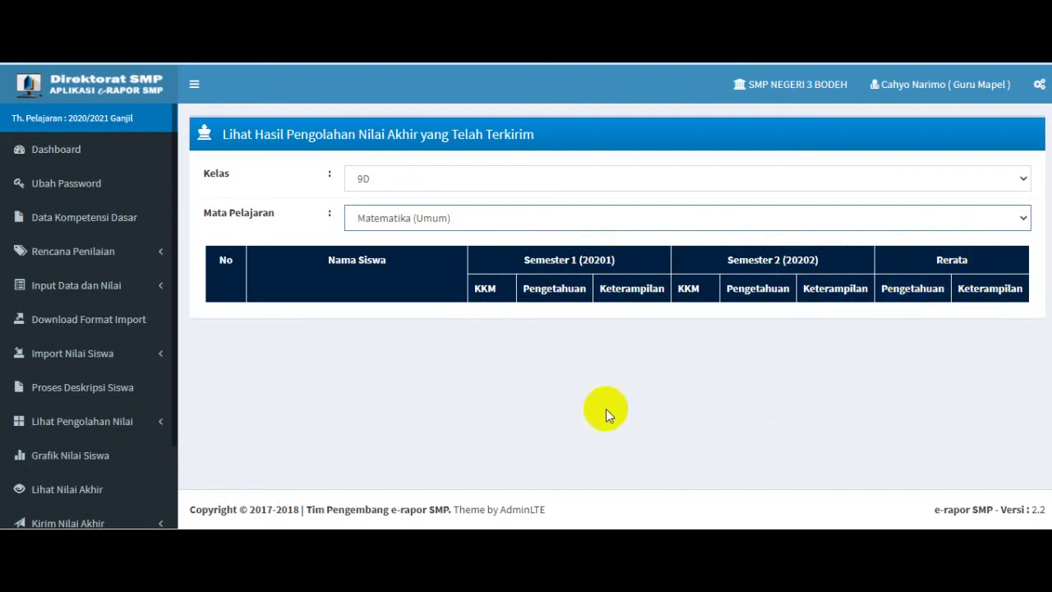
Step: Show the teacher account's access-level options and examine the Wali Kelas choice
{"action": "scroll", "coordinate": [145, 464], "scroll_direction": "down", "scroll_amount": 2}
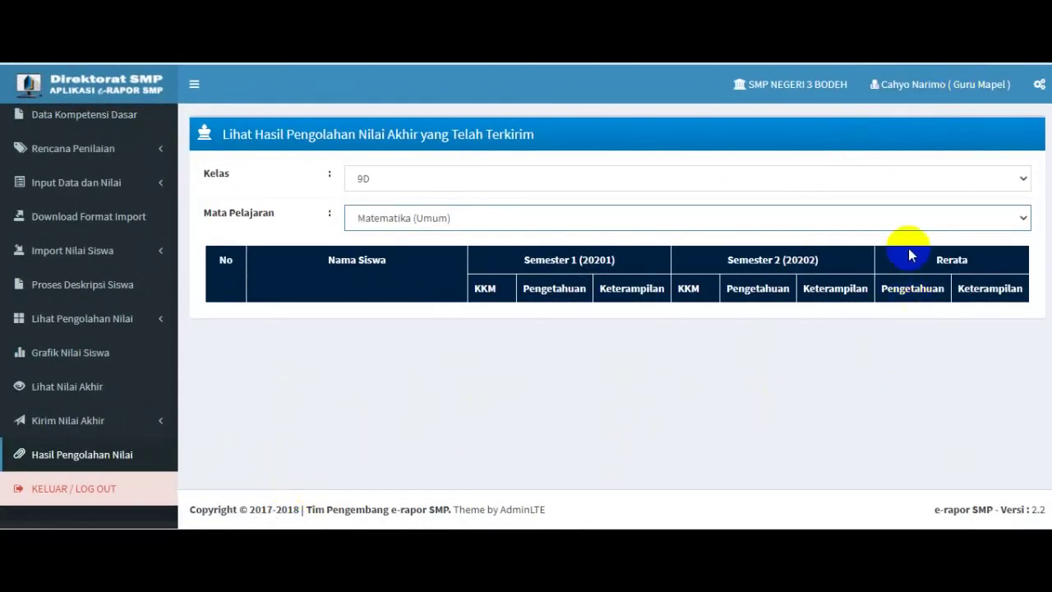
{"action": "left_click", "coordinate": [946, 85]}
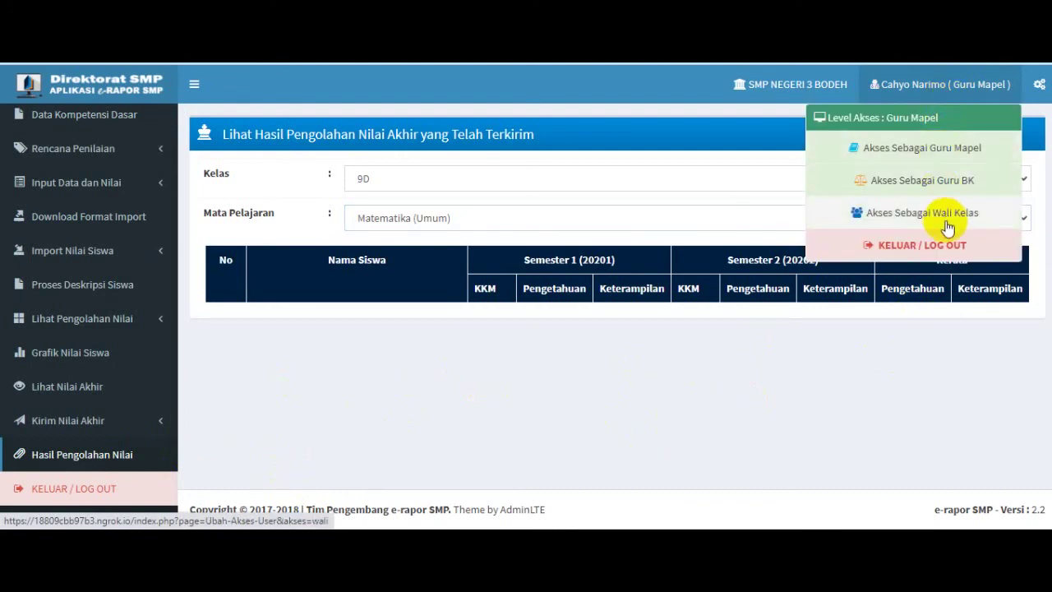
{"action": "left_click", "coordinate": [980, 90]}
{"action": "left_click", "coordinate": [982, 88]}
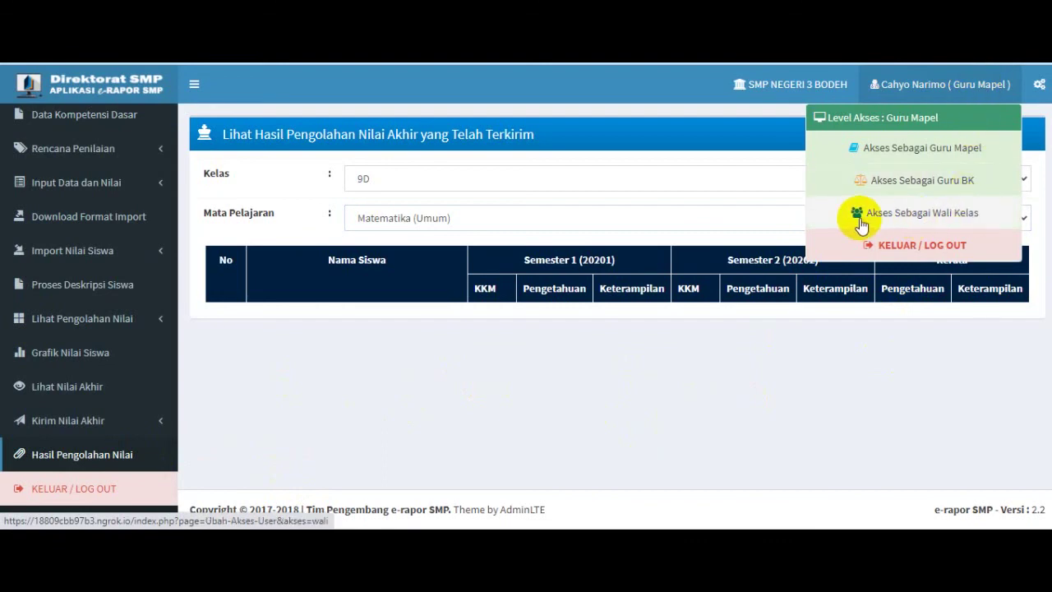